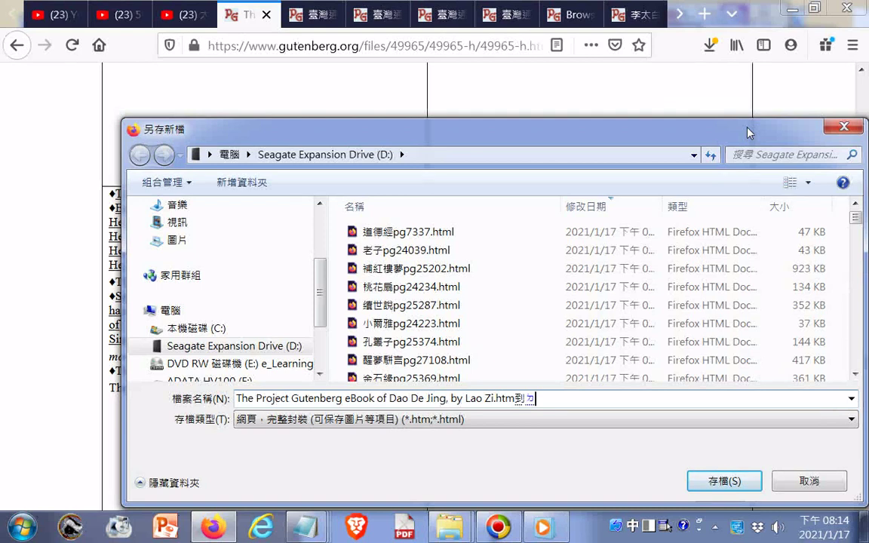
Step: Append 道德經中英對照 to the web page's file name, copy the full name, and save the complete page to drive D
text(ru/)
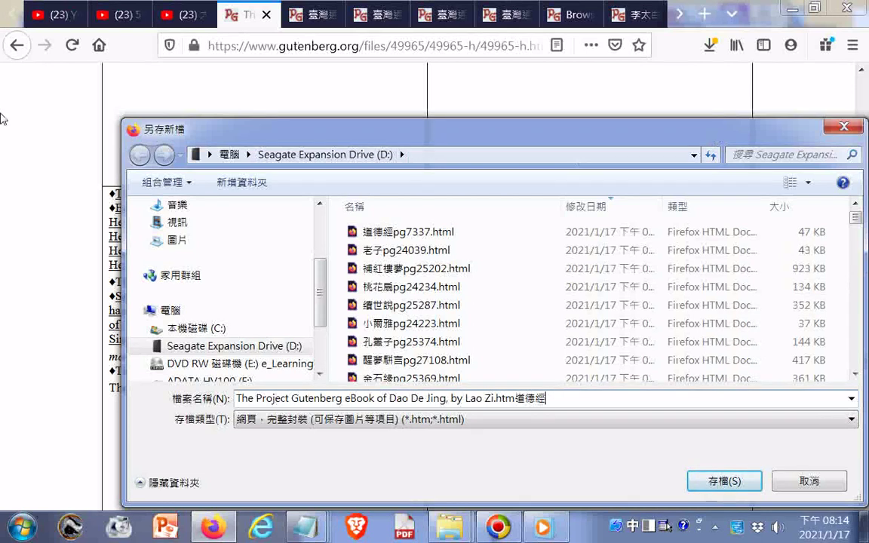
text(5j/ u/ 2jo)
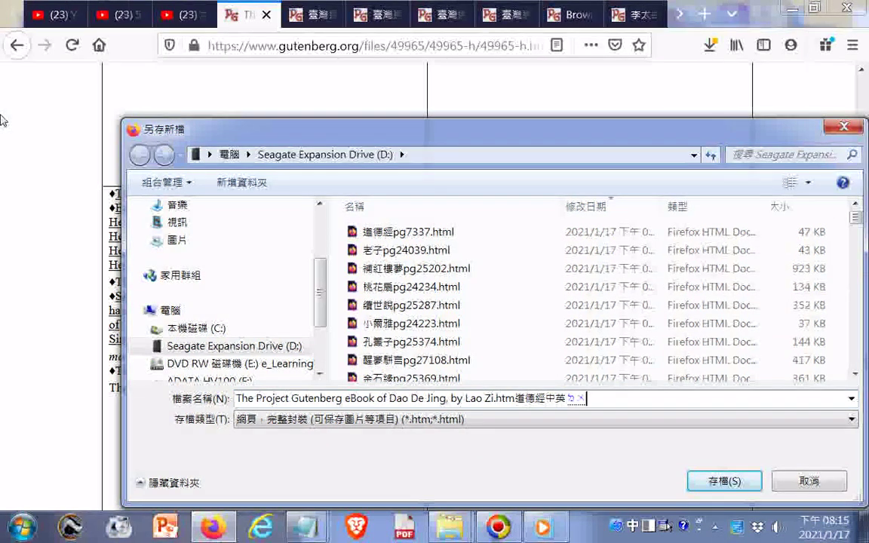
text(45)
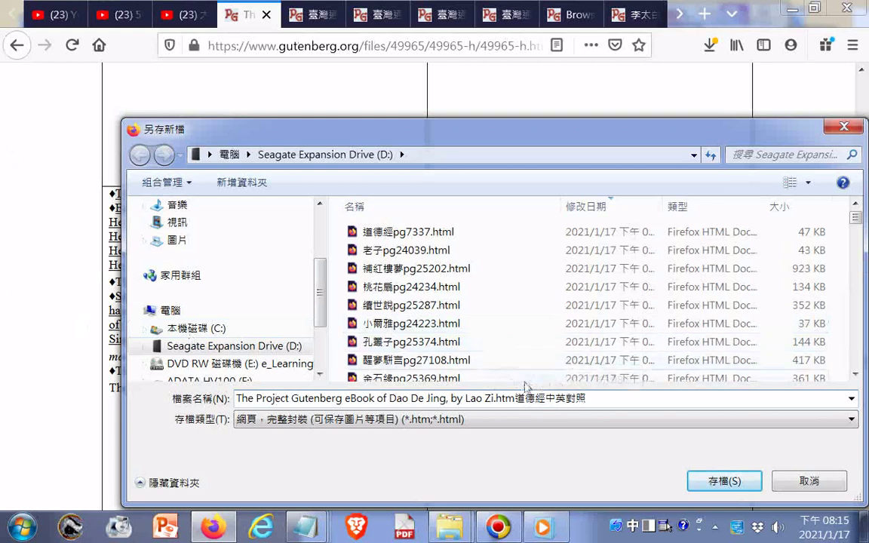
drag(592, 398, 251, 397)
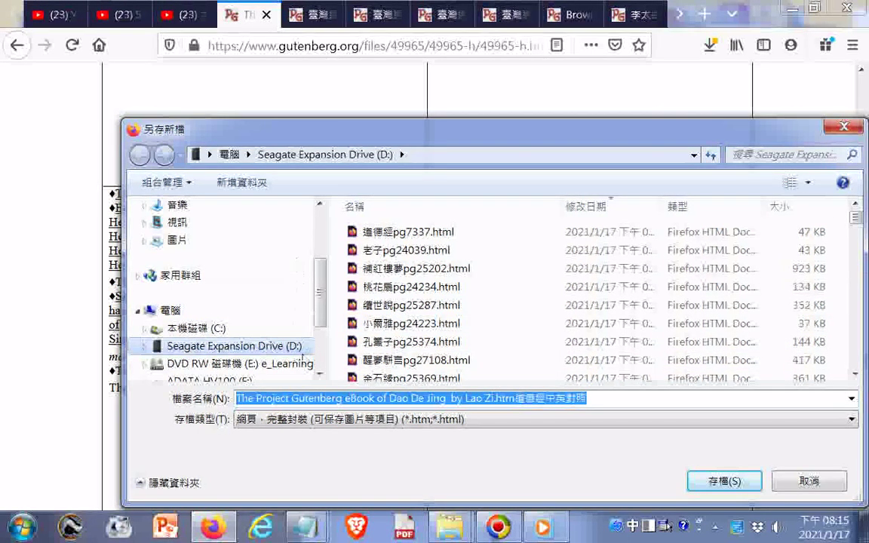
right_click(355, 407)
click(423, 237)
click(706, 478)
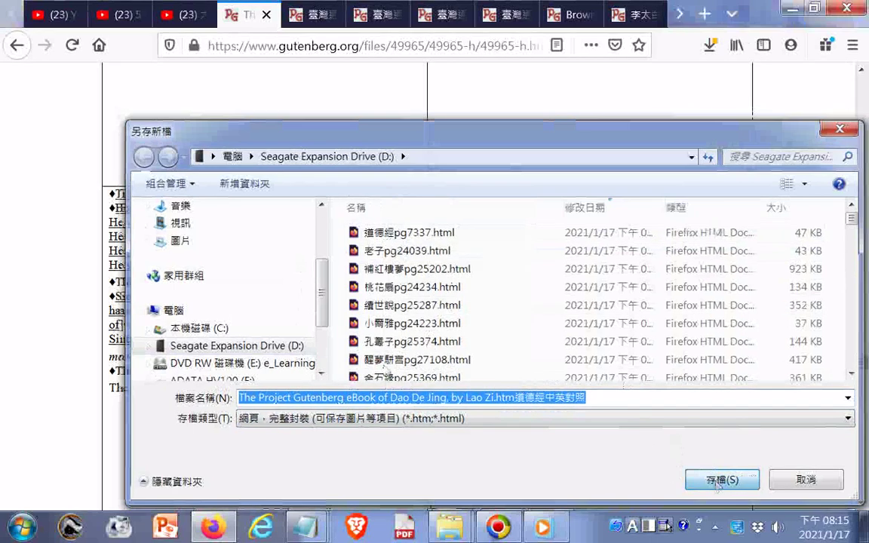
Step: Start a new Notepad document and paste the copied Dao De Jing file name into it
click(23, 528)
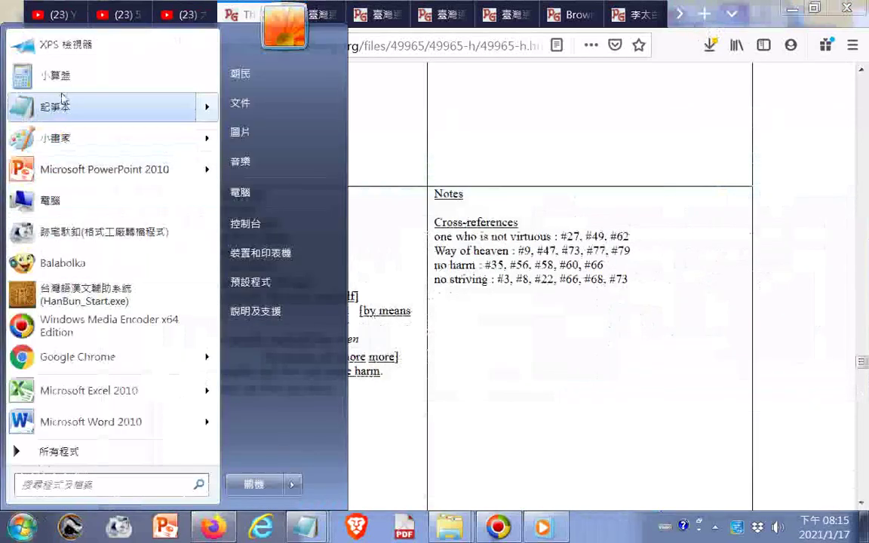
click(56, 102)
right_click(513, 197)
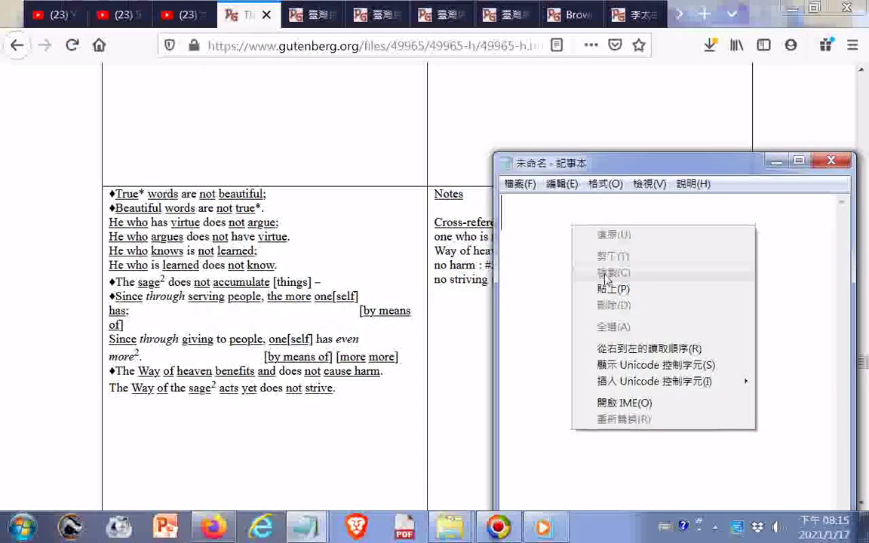
click(549, 262)
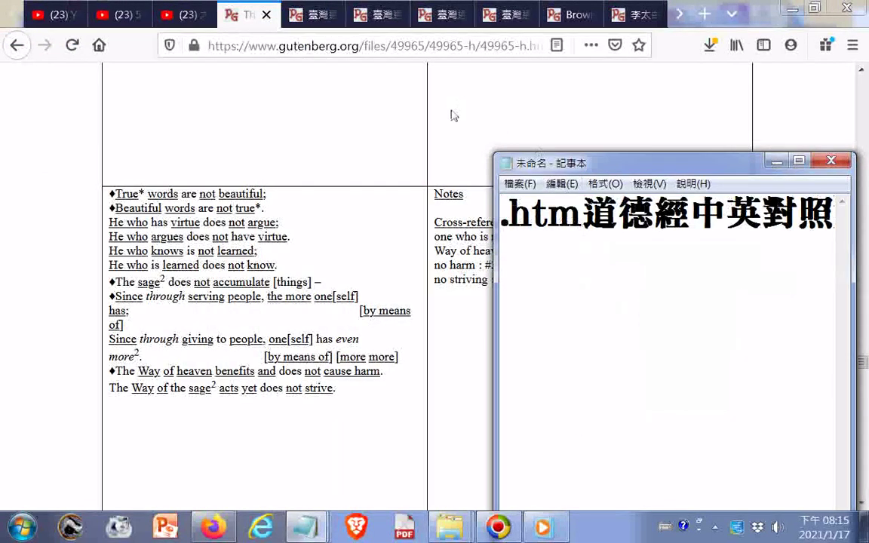
Step: Save the note as a text file on drive D under the copied name, with Unicode encoding
click(519, 184)
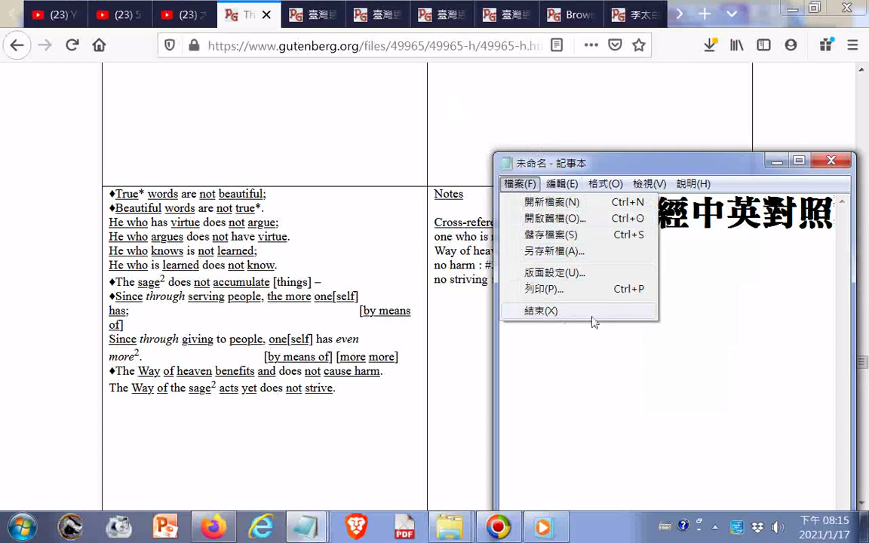
click(540, 253)
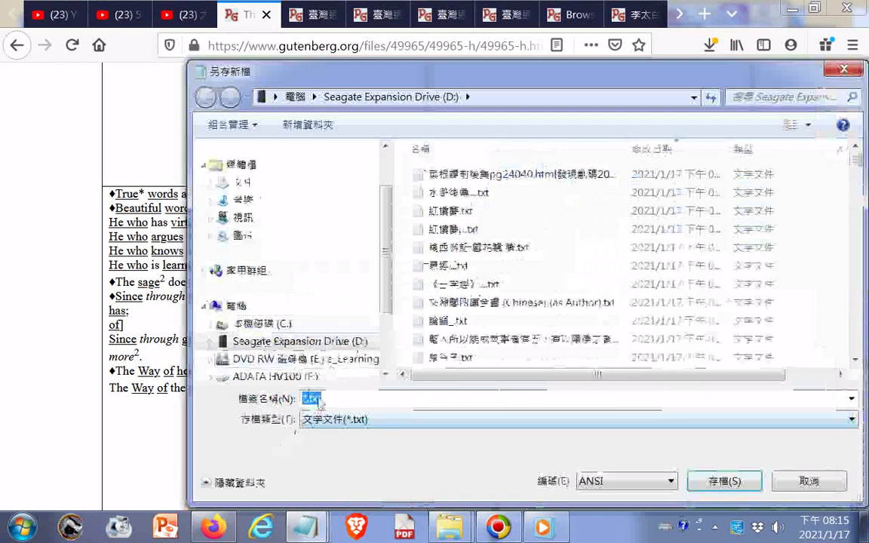
right_click(311, 399)
click(357, 253)
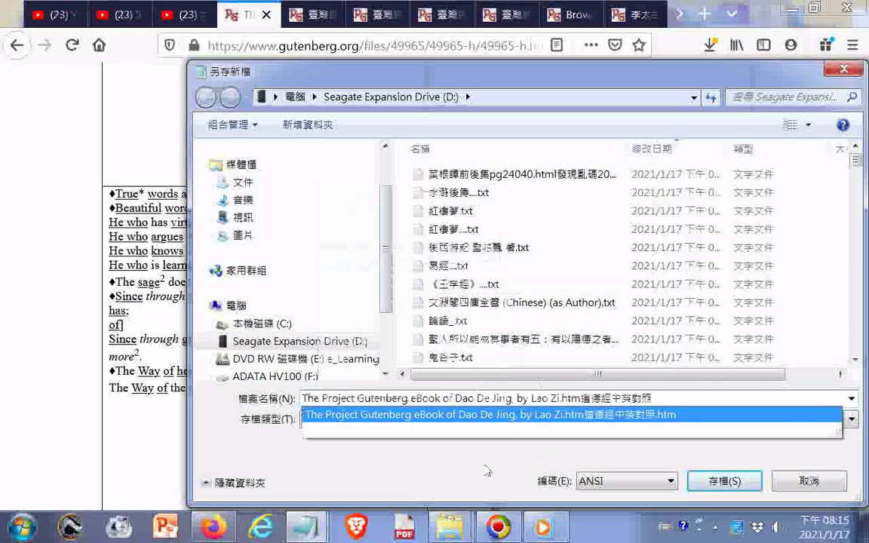
click(499, 422)
click(596, 481)
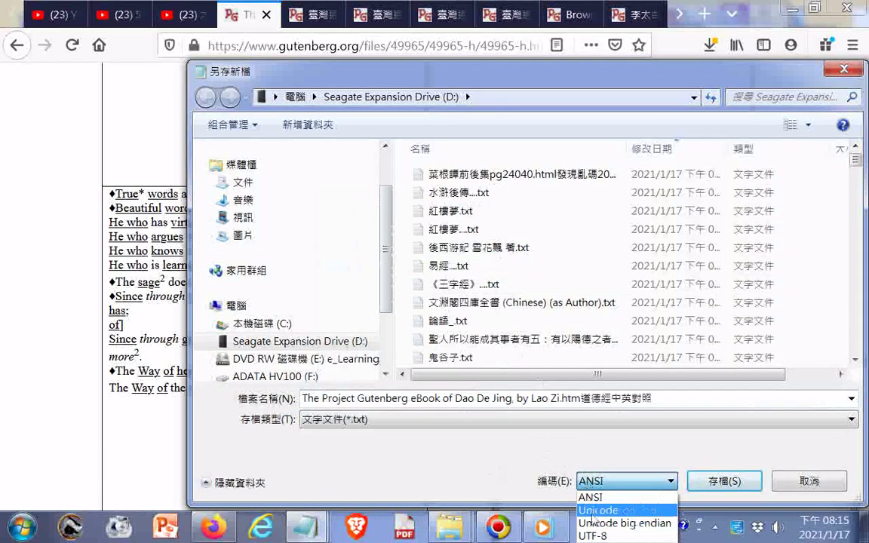
click(591, 509)
click(711, 481)
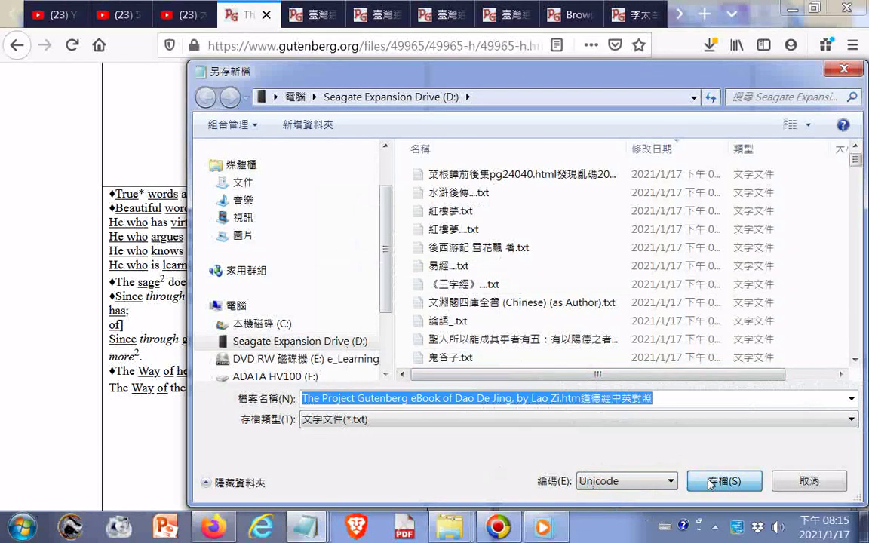
Step: Copy the Dao De Jing page's web address and paste it below the title in its text file
click(363, 46)
right_click(362, 45)
click(395, 92)
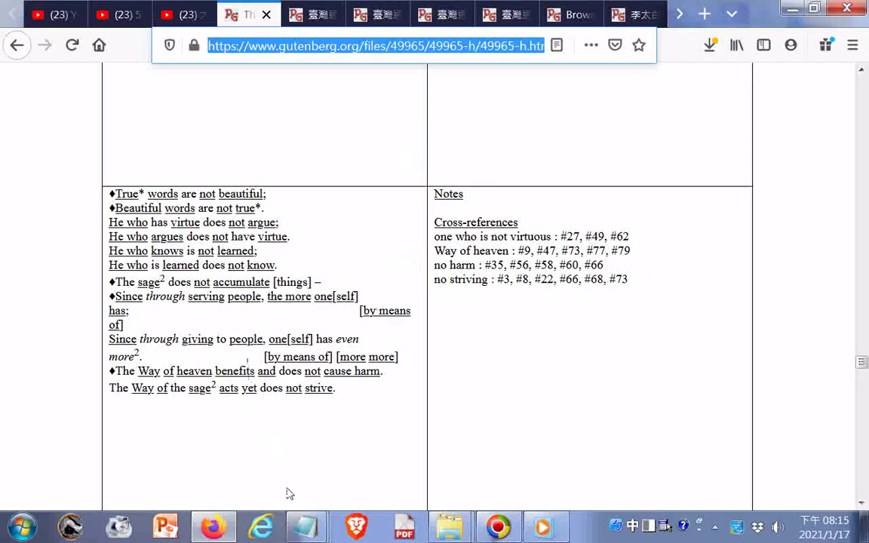
right_click(306, 526)
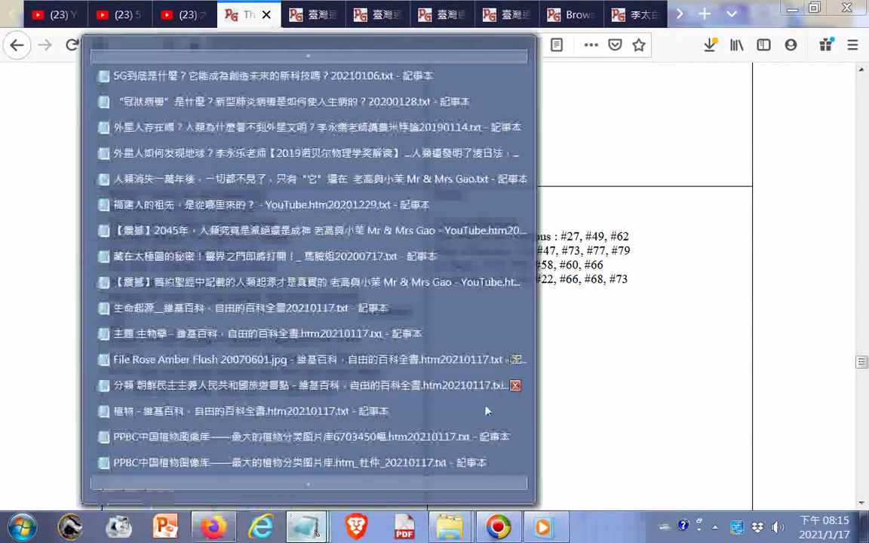
mouse_move(399, 485)
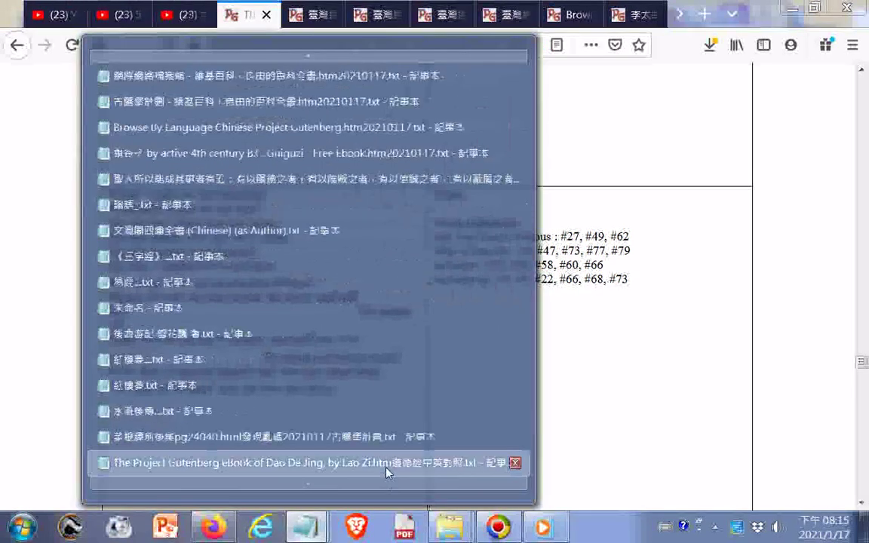
click(387, 463)
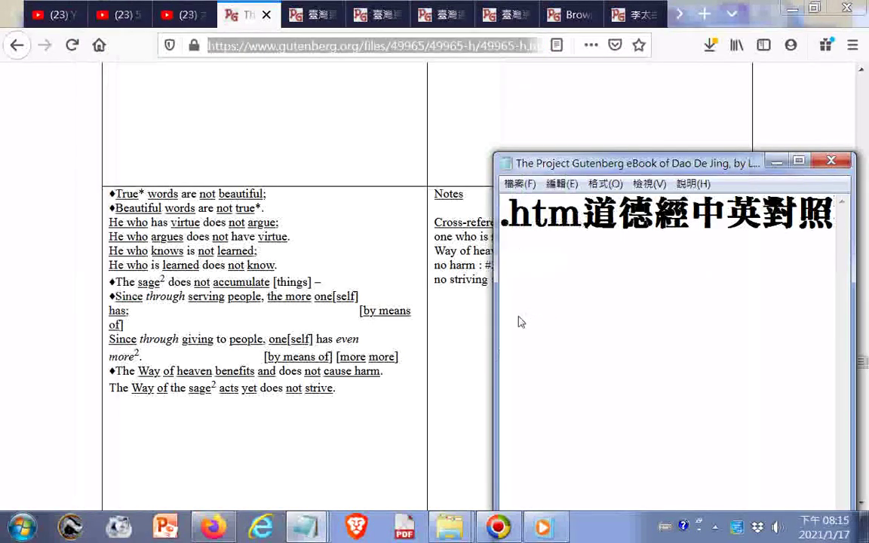
right_click(523, 293)
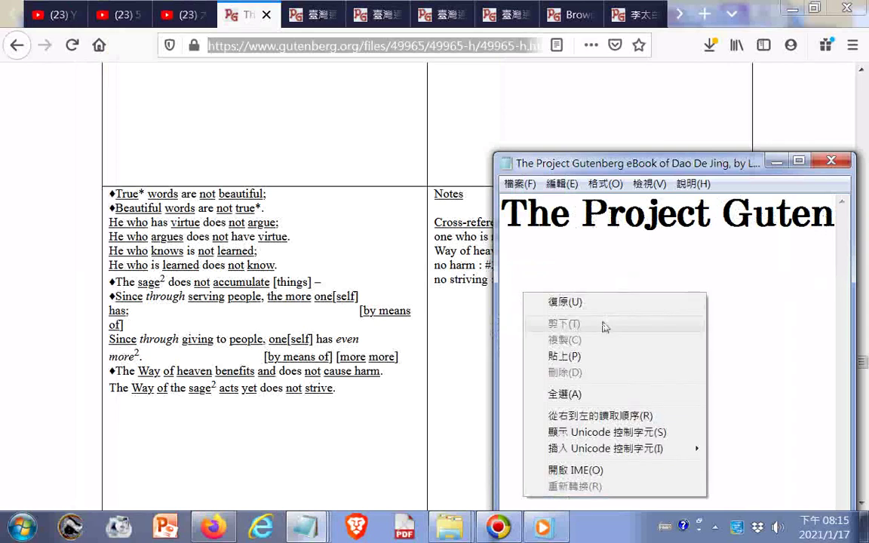
click(578, 357)
key(Home)
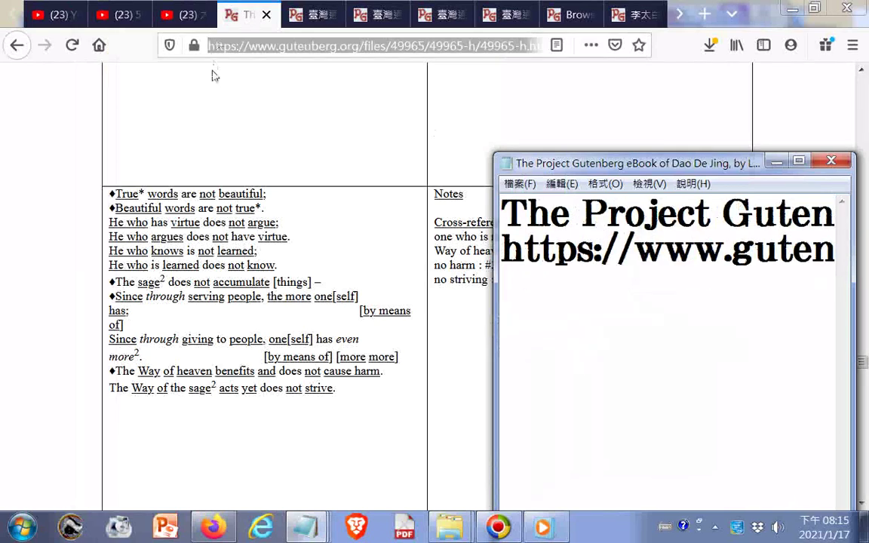
Step: Copy the entire text of the Dao De Jing page into its text file below the web address, and save the file
right_click(196, 134)
click(226, 251)
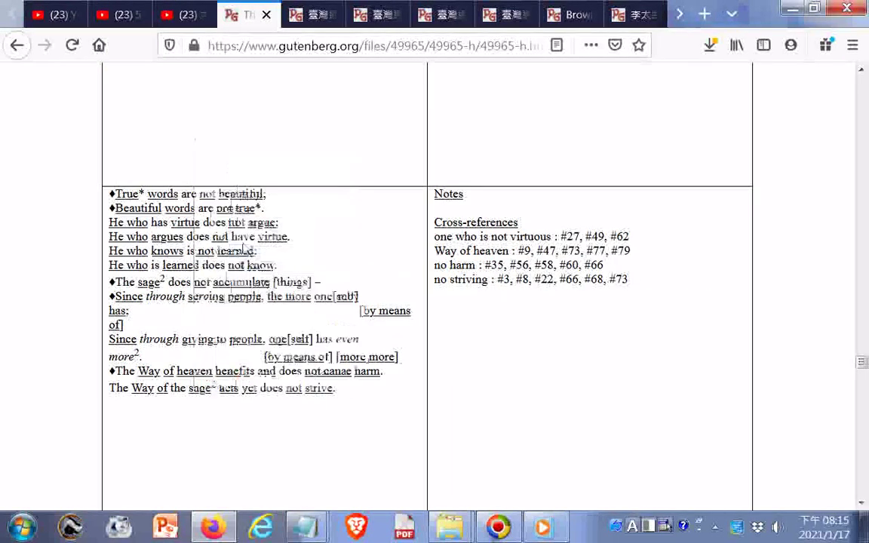
right_click(216, 226)
click(234, 233)
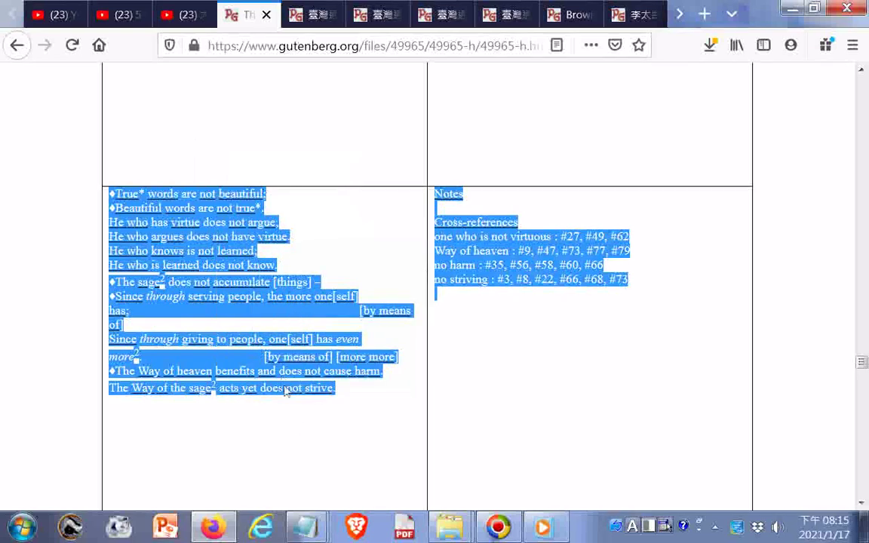
right_click(307, 524)
scroll(285, 486, down, 3)
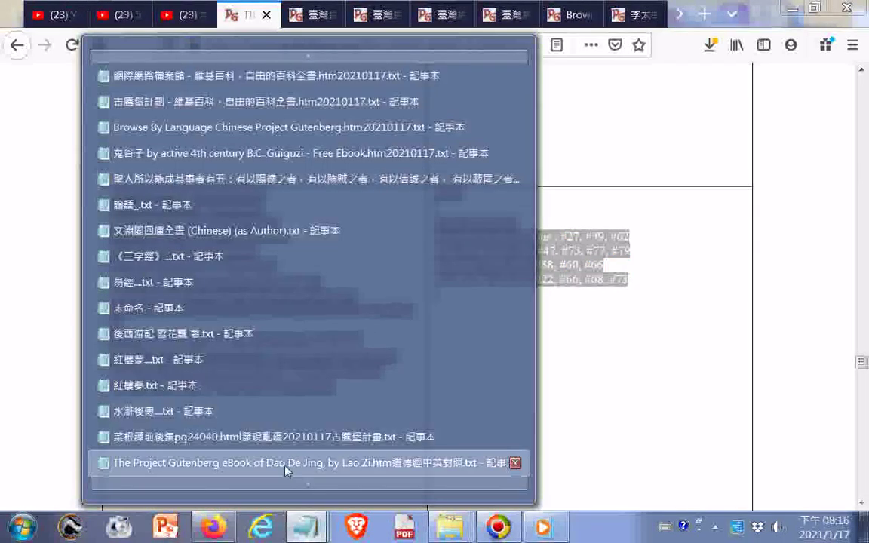
click(287, 462)
right_click(551, 142)
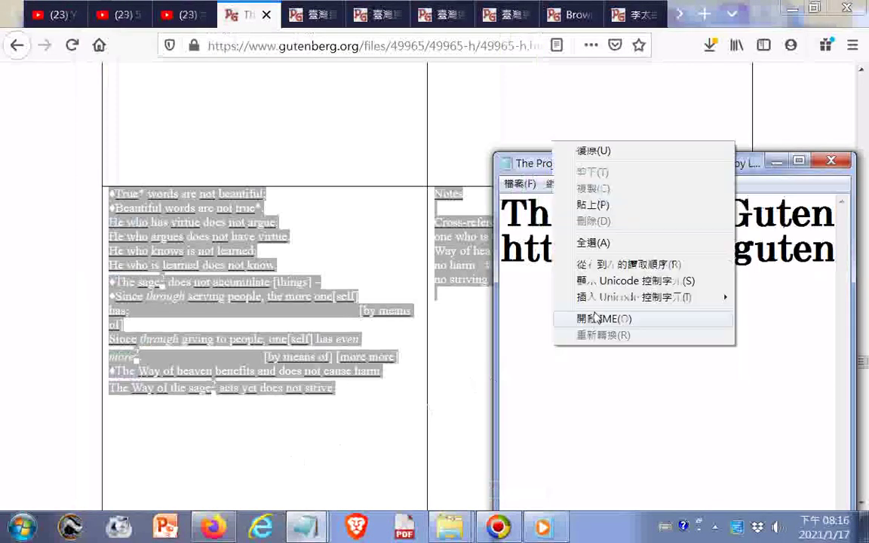
click(605, 203)
click(519, 185)
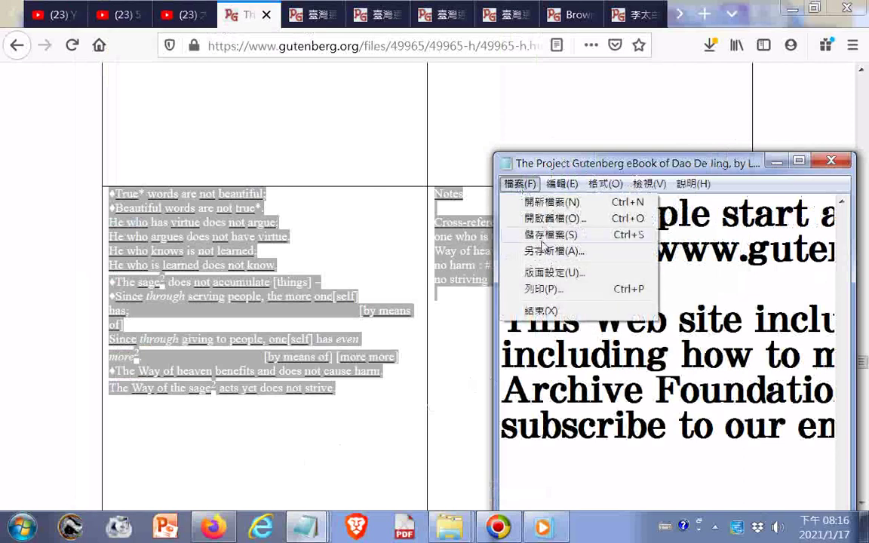
click(538, 240)
Step: Use Save As to save a copy of the Dao De Jing text file under the same name in Unicode encoding
drag(549, 166, 417, 82)
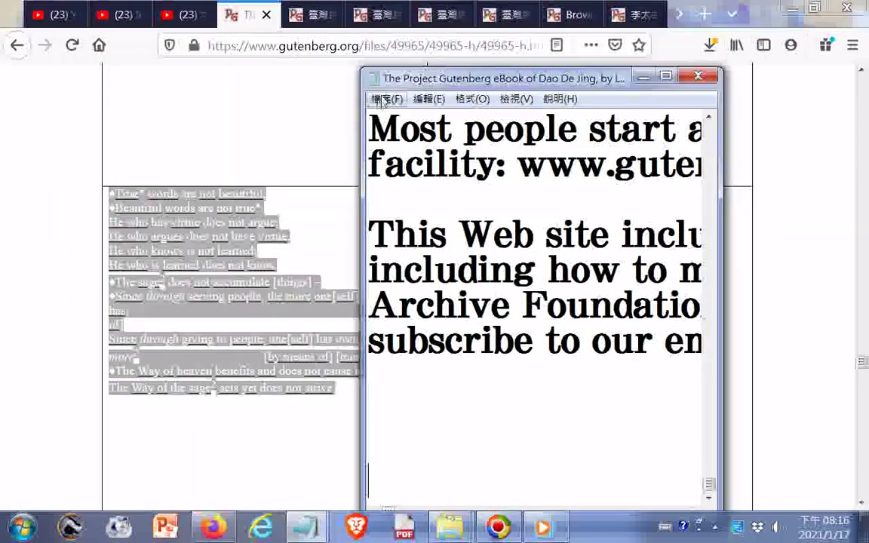
click(386, 98)
click(411, 165)
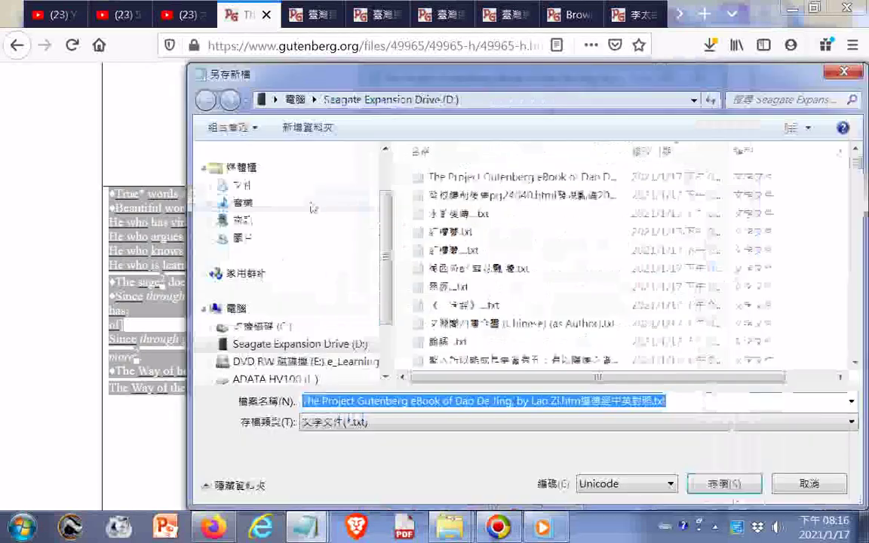
scroll(313, 286, down, 1)
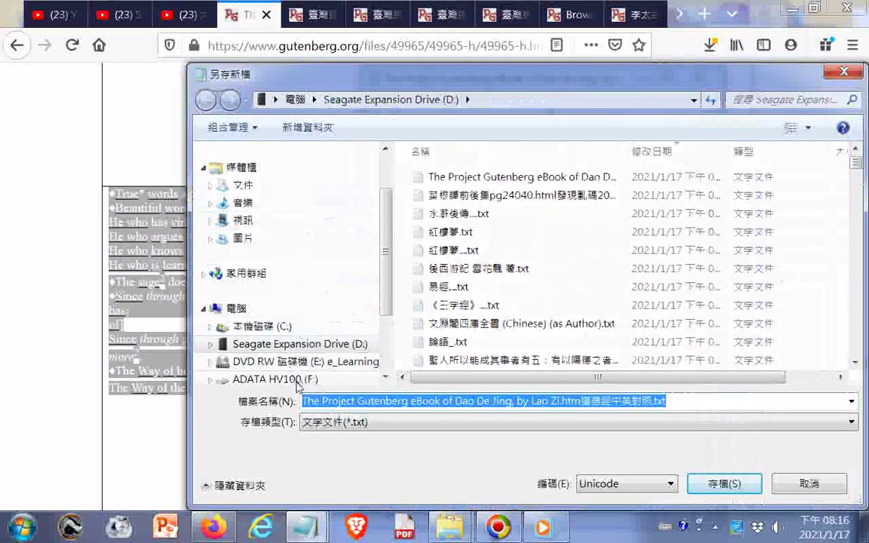
click(275, 344)
click(718, 483)
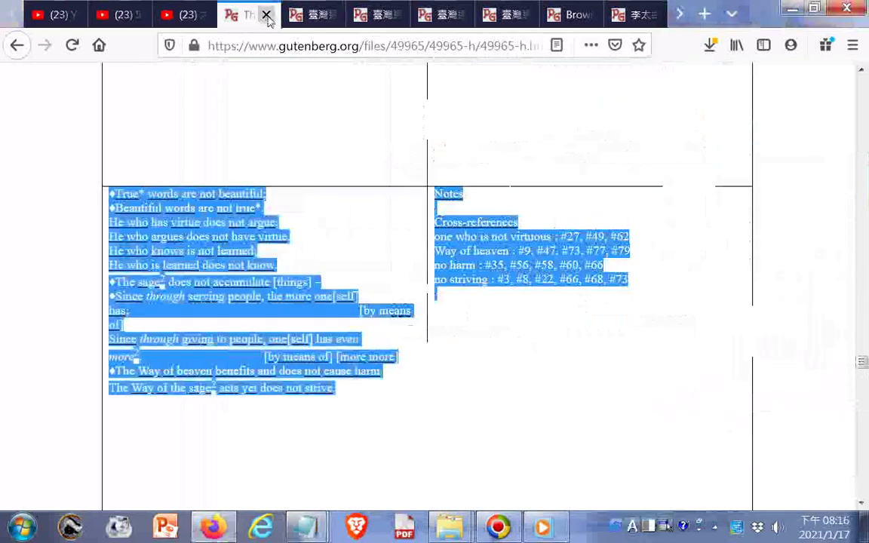
Step: Close the Dao De Jing page and copy the title 臺灣通史 from the next ebook's page
key(ctrl+w)
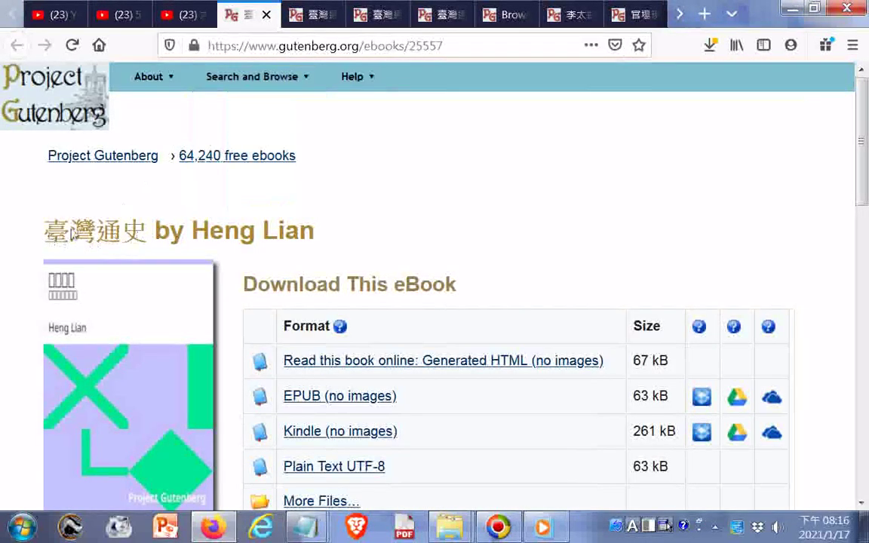
drag(43, 226, 148, 229)
right_click(128, 228)
click(154, 238)
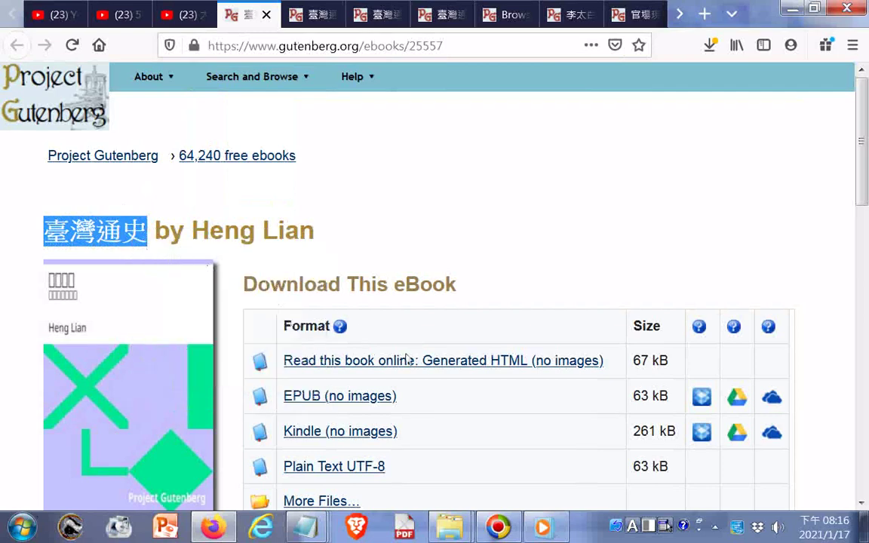
Step: Open the Generated HTML version of 臺灣通史 and download a screenshot of the page's visible area
click(466, 363)
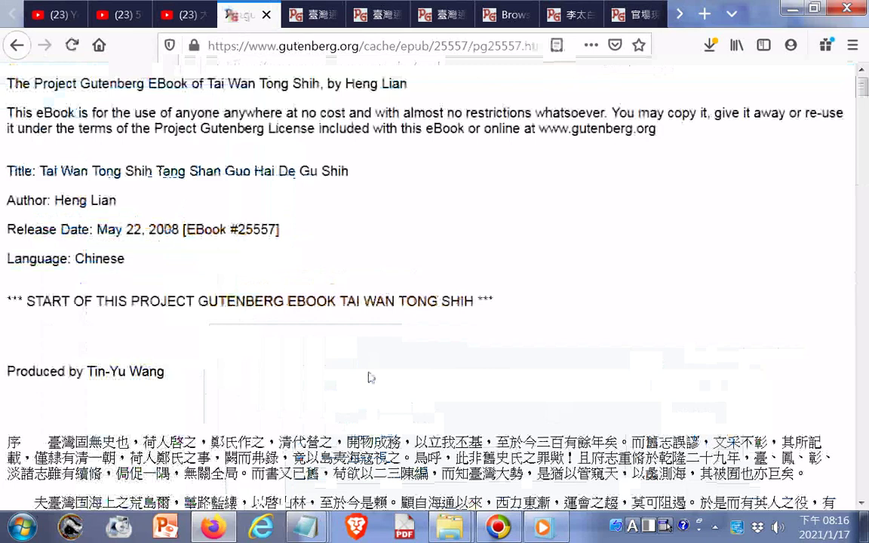
key(ctrl+shift+s)
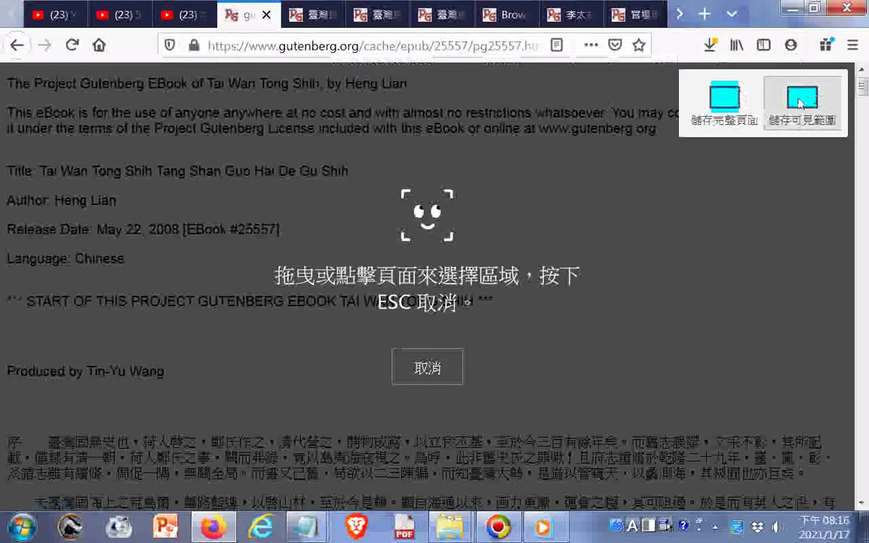
click(800, 104)
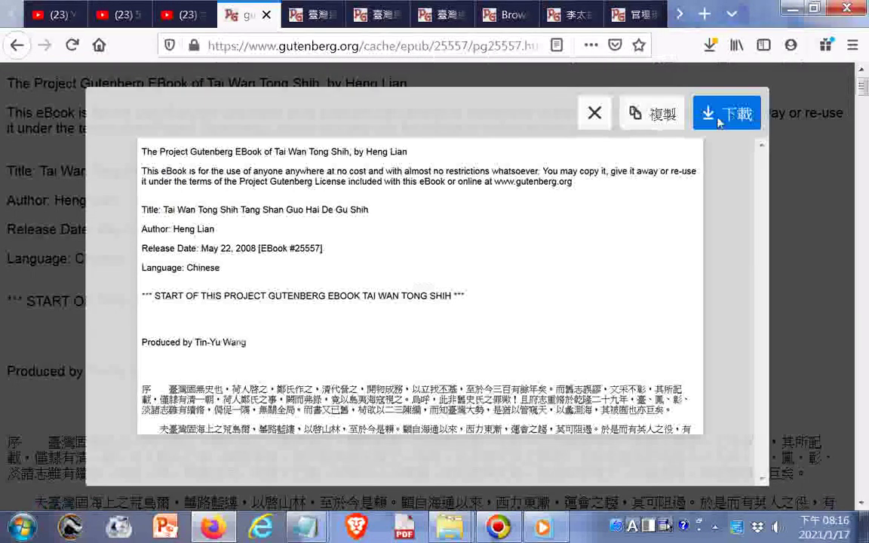
click(718, 115)
Step: Capture a screenshot of the visible area at the end of the 臺灣通史 text, where the END OF THIS PROJECT GUTENBERG EBOOK line appears
scroll(862, 102, down, 3)
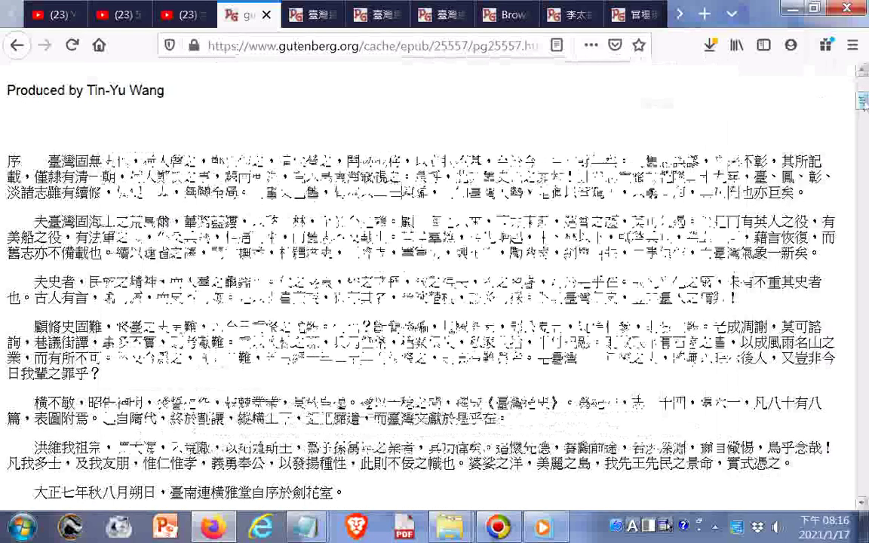
drag(862, 102, 862, 145)
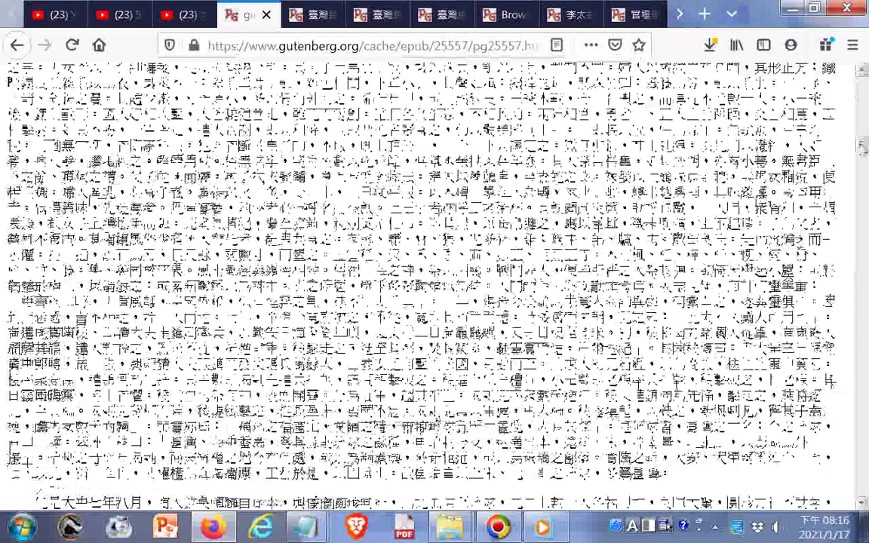
drag(862, 145, 861, 338)
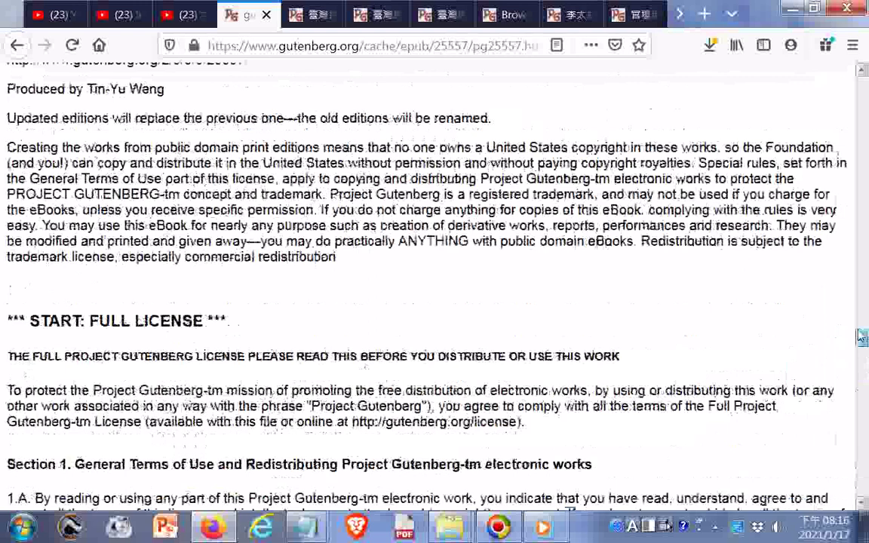
drag(862, 337, 860, 313)
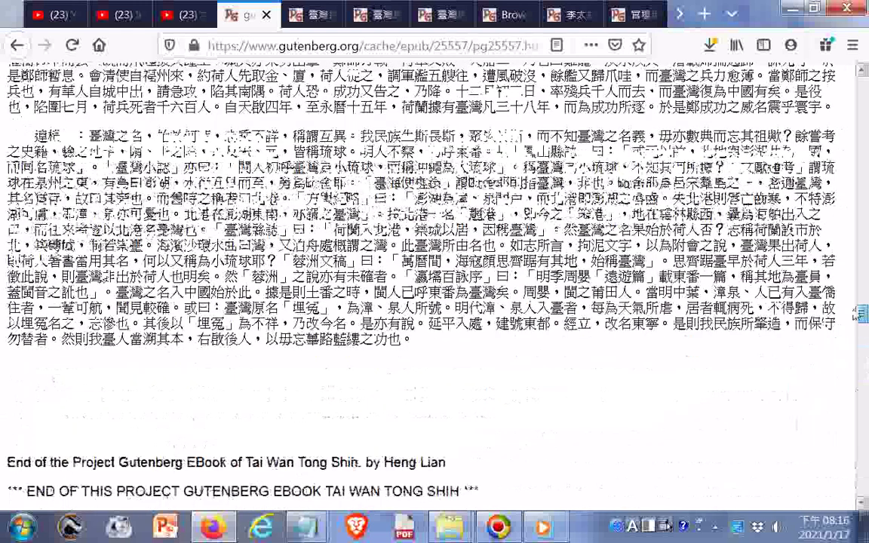
key(ctrl+shift+s)
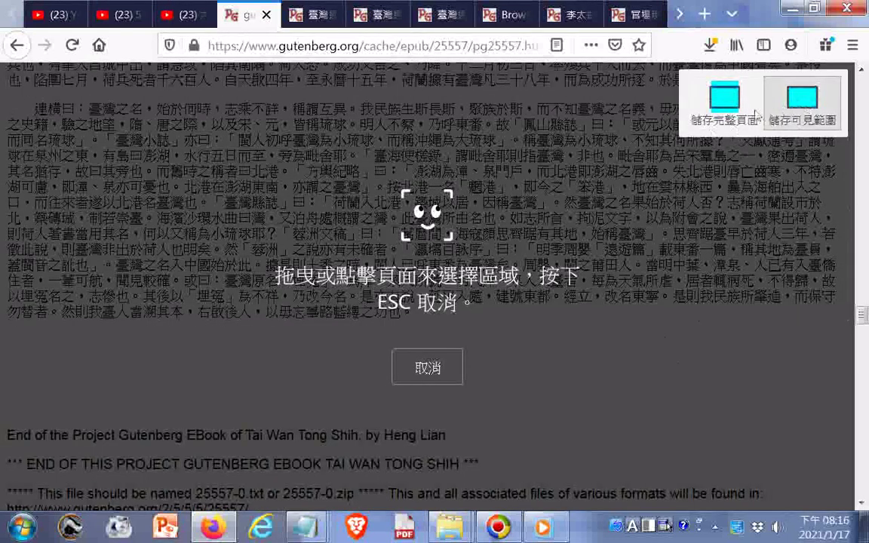
click(755, 115)
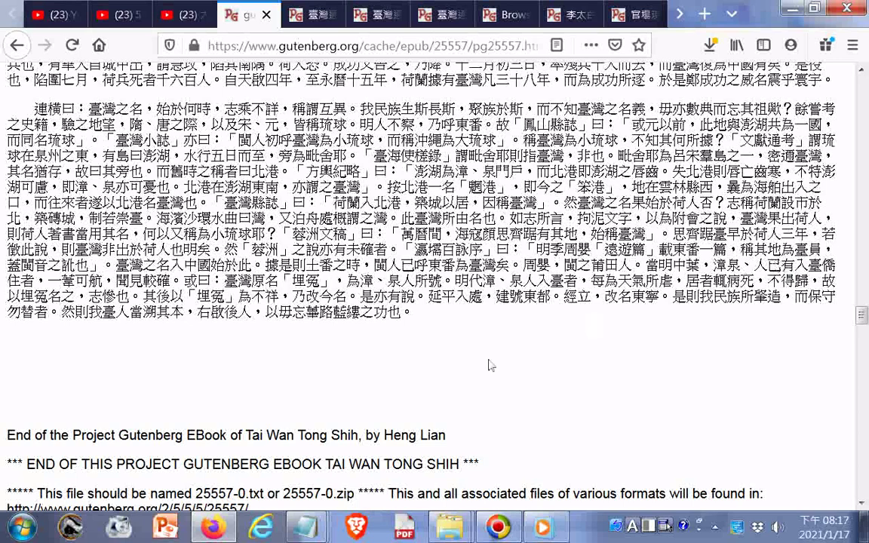
right_click(537, 394)
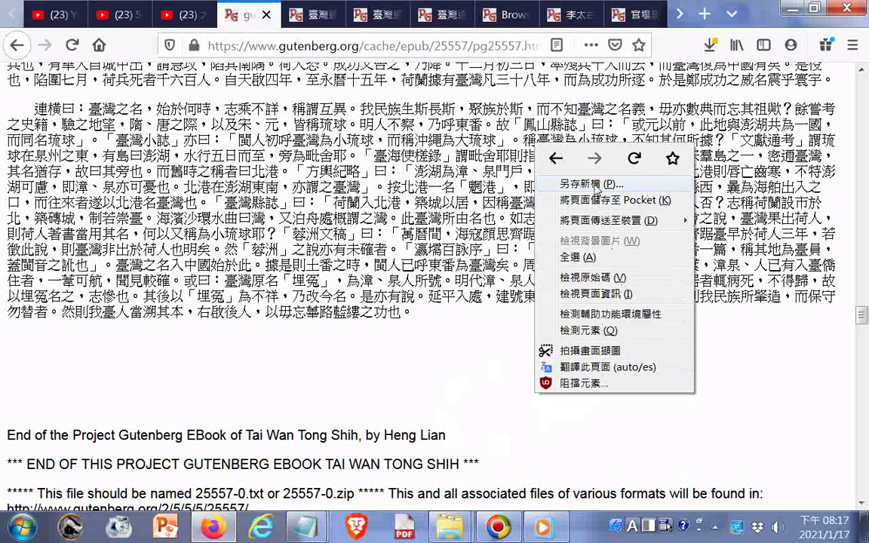
click(589, 349)
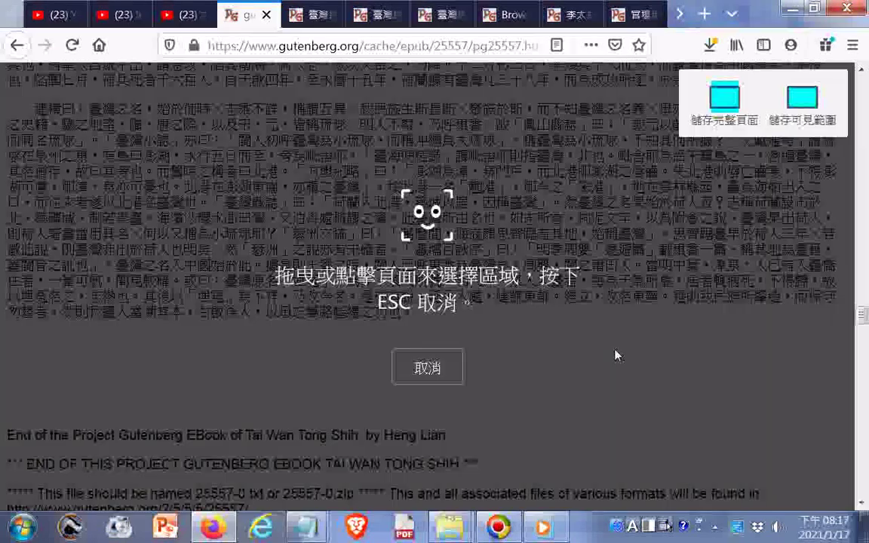
click(791, 92)
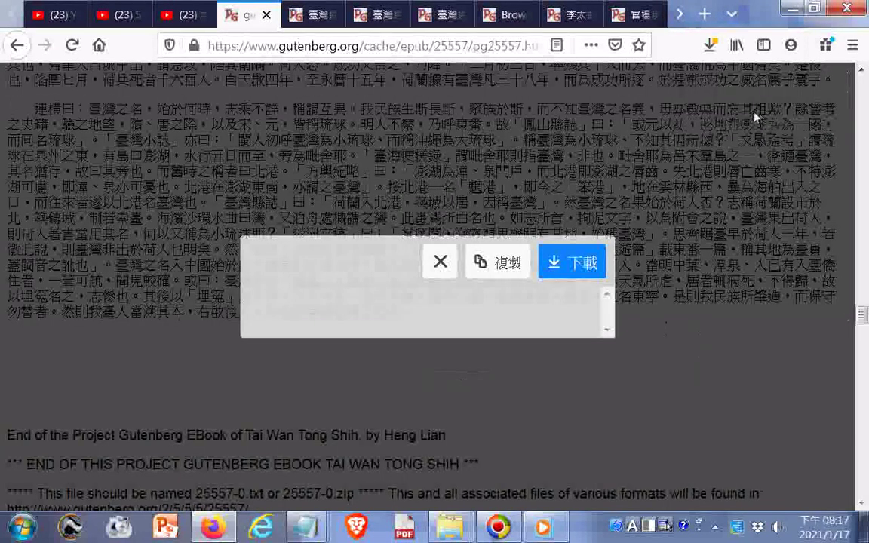
key(Escape)
Step: Save the complete web page to the Seagate Expansion Drive (D:) as 臺灣通史pg25557.html, adding the copied title before the default file name
right_click(360, 120)
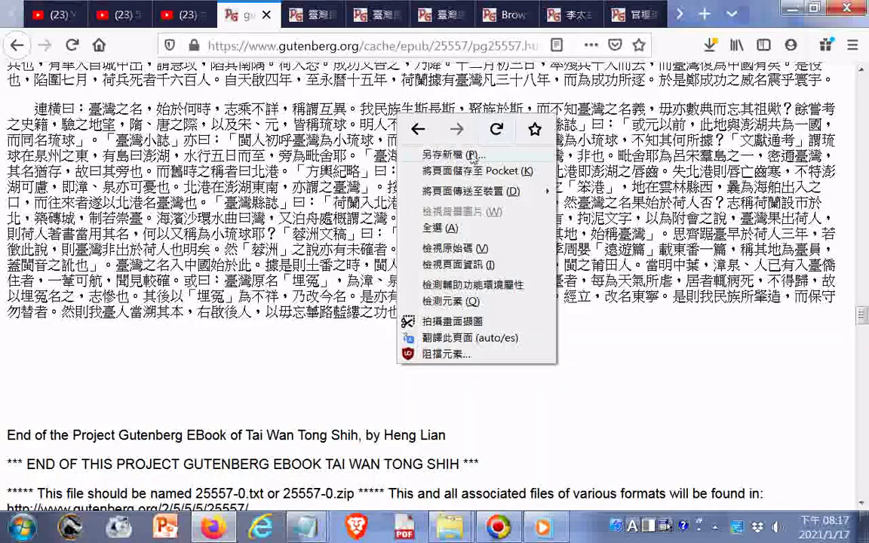
click(430, 145)
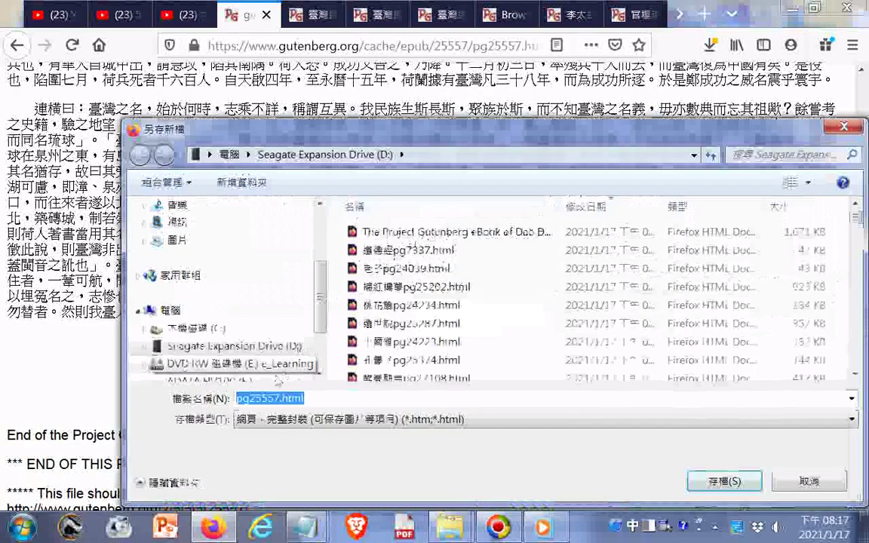
click(238, 400)
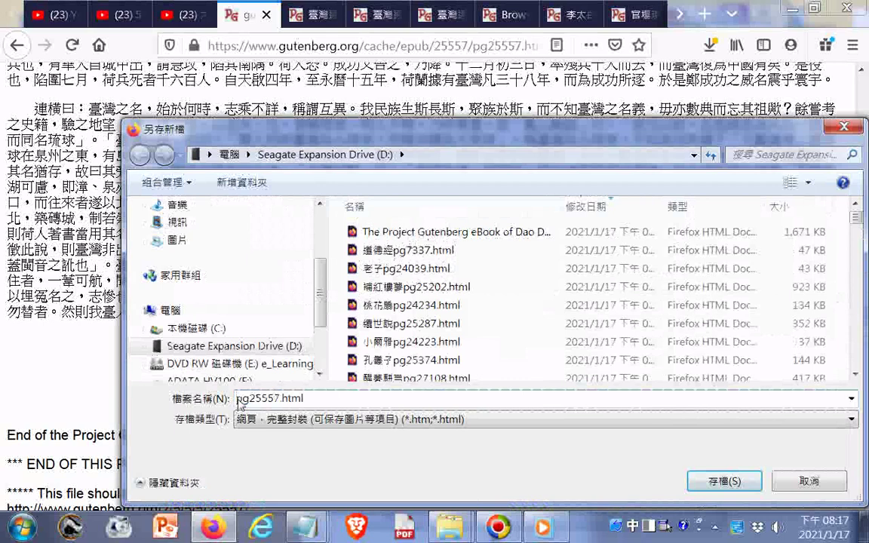
right_click(239, 402)
click(272, 253)
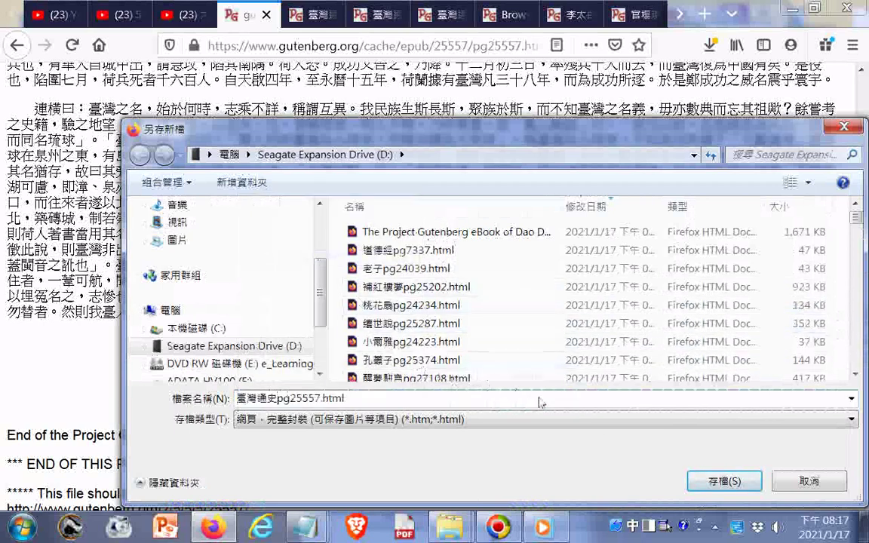
click(716, 480)
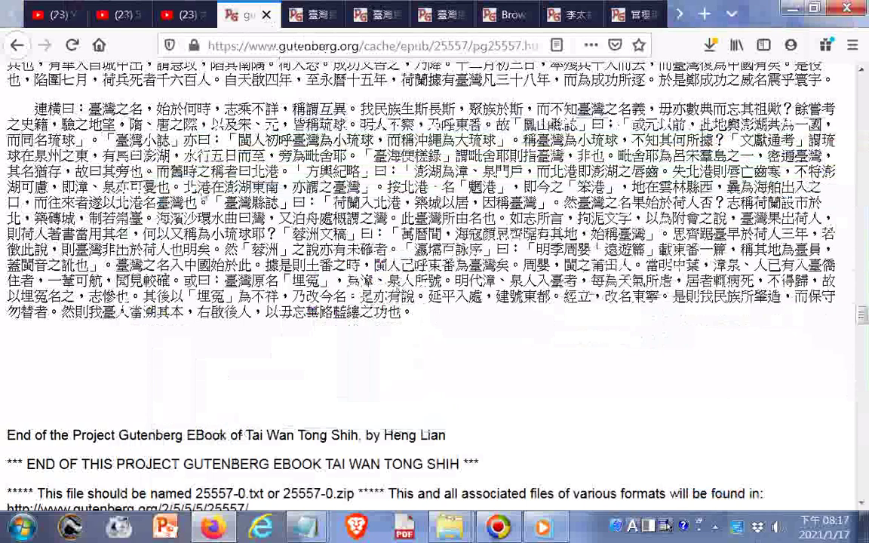
Step: Select and copy the body text of 臺灣通史 from the preface 序 onward
key(Home)
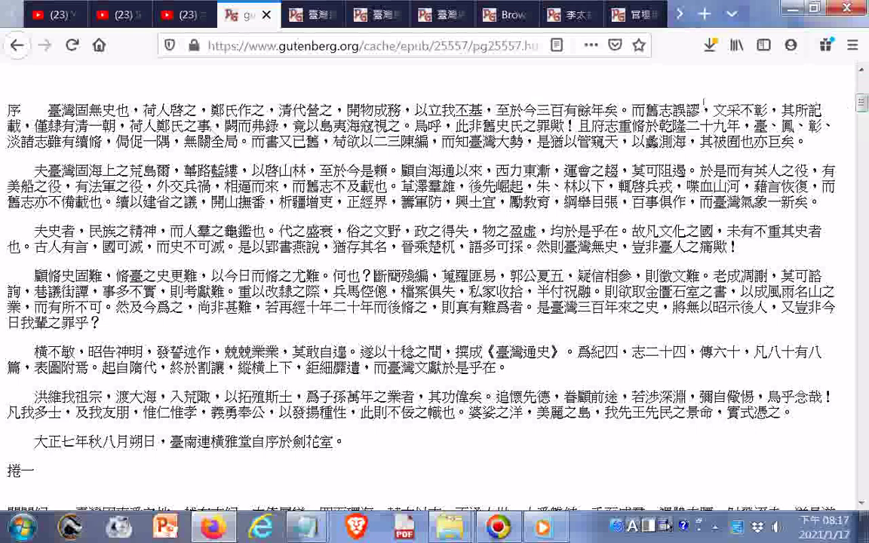
scroll(175, 141, up, 5)
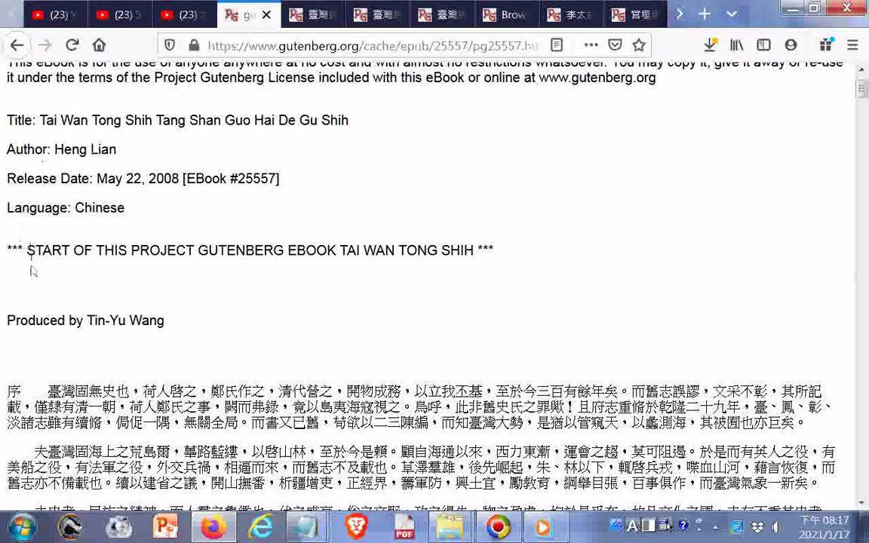
triple_click(11, 394)
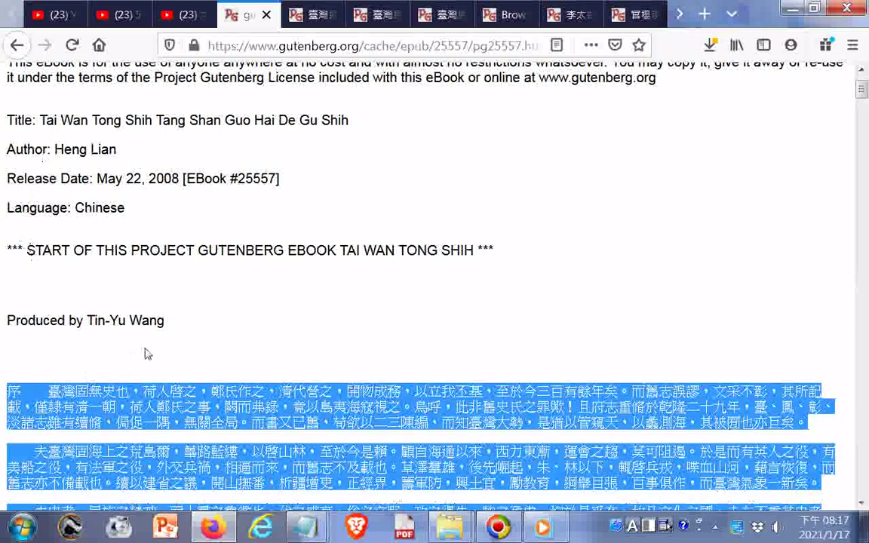
right_click(130, 365)
click(172, 211)
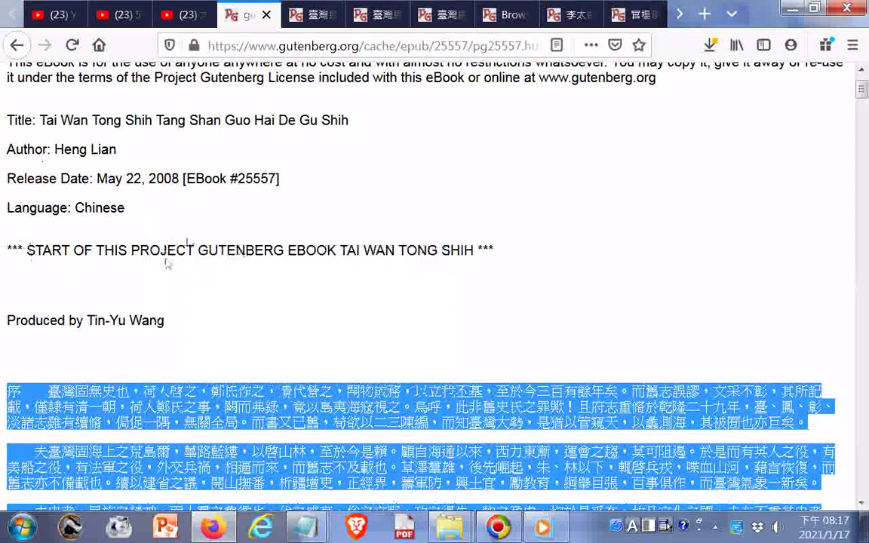
Step: Open a new Notepad document and paste the copied 臺灣通史 text into it
key(super)
click(88, 105)
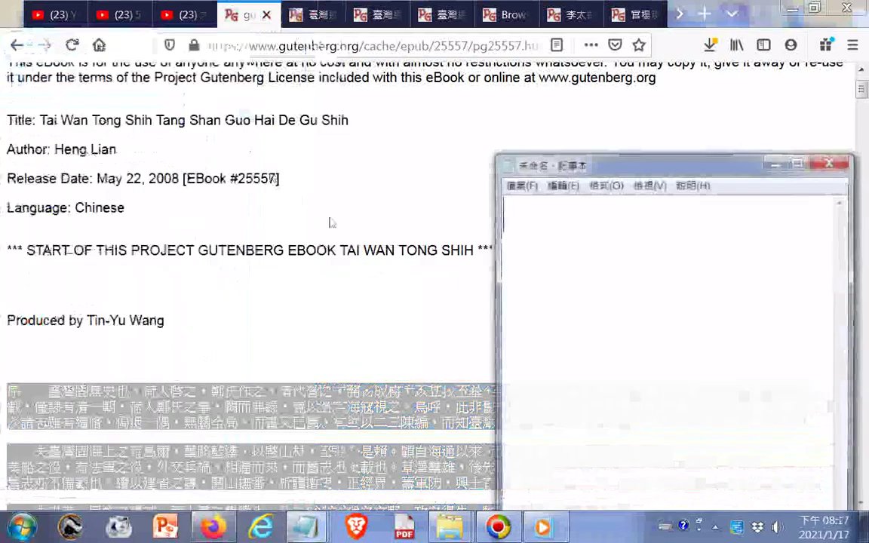
right_click(549, 254)
click(596, 315)
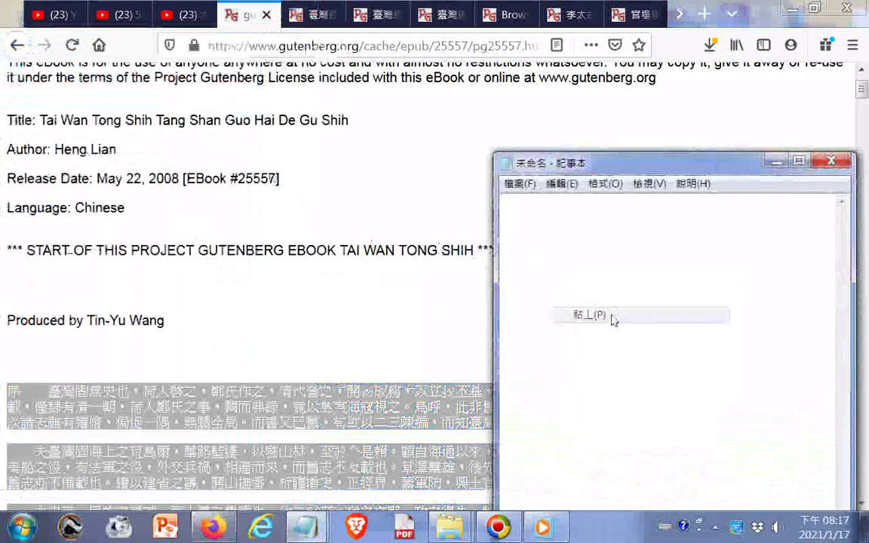
Step: Copy the file name 臺灣通史pg25557 from the saved web page in the browser's Save As dialog, then cancel the dialog
right_click(336, 156)
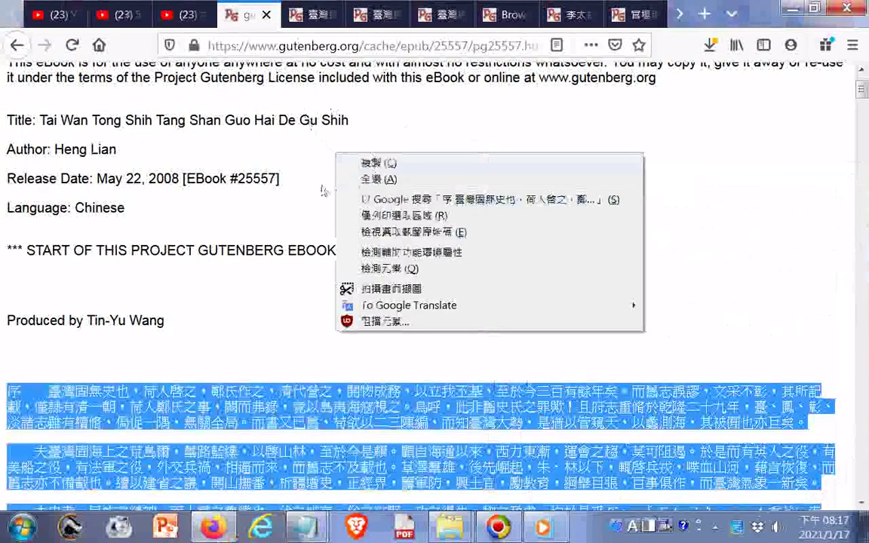
right_click(287, 215)
click(354, 249)
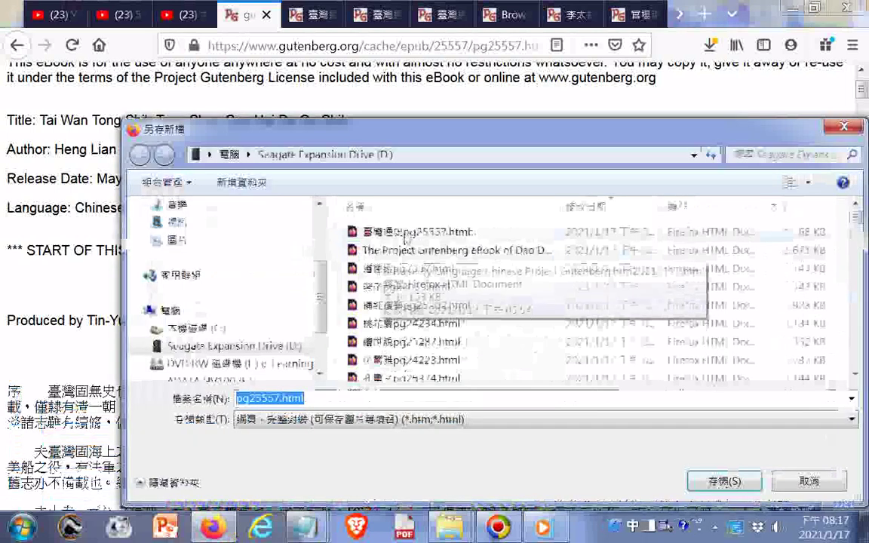
click(405, 235)
click(405, 234)
right_click(392, 234)
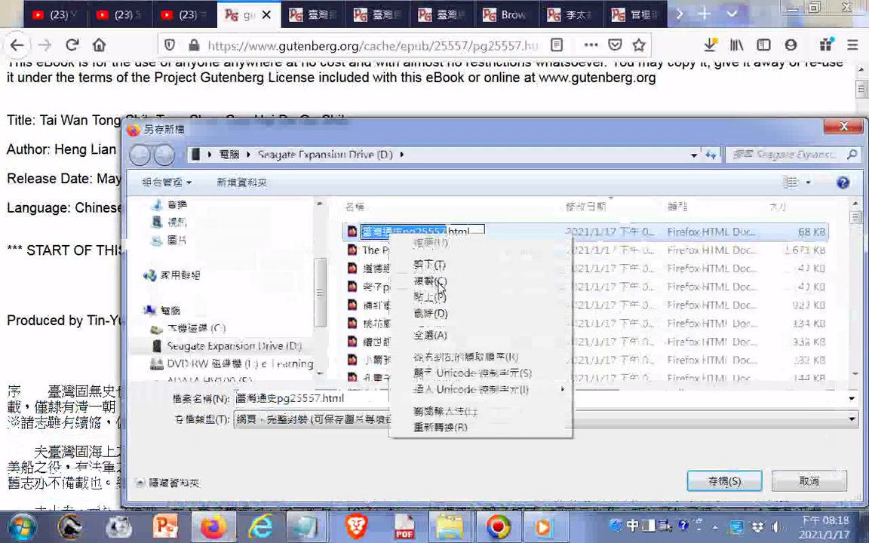
click(440, 289)
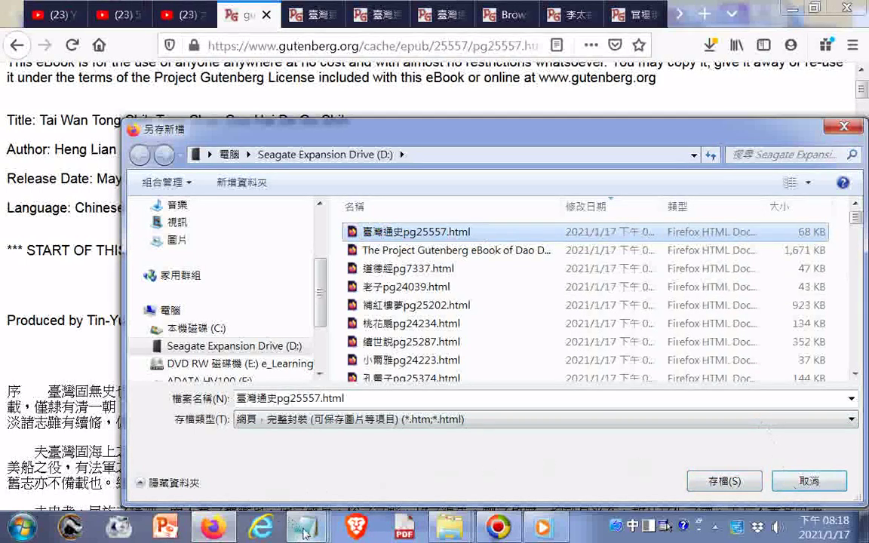
click(825, 487)
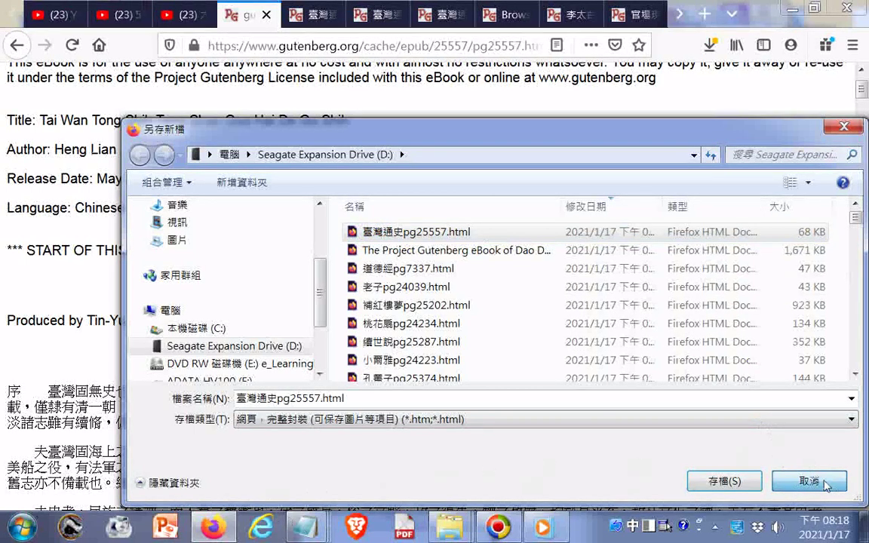
click(809, 481)
Step: Save the untitled Notepad document on ADATA HV100 (F:) as 臺灣通史pg25557 with Unicode encoding
click(305, 527)
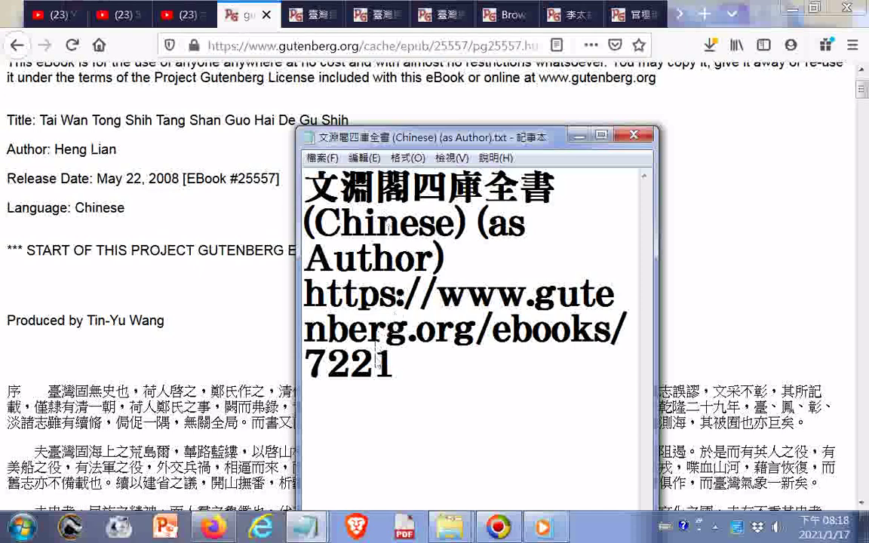
right_click(308, 518)
scroll(287, 488, down, 10)
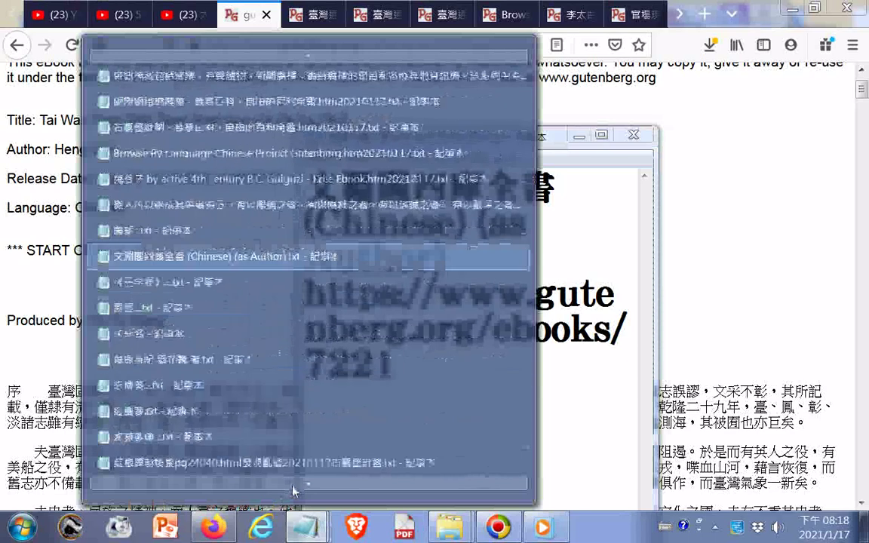
scroll(293, 490, down, 2)
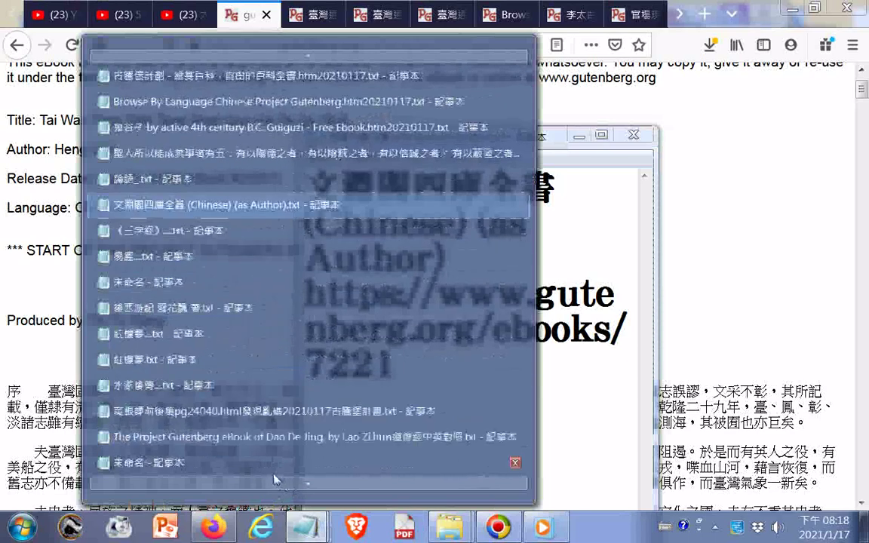
click(272, 462)
click(520, 183)
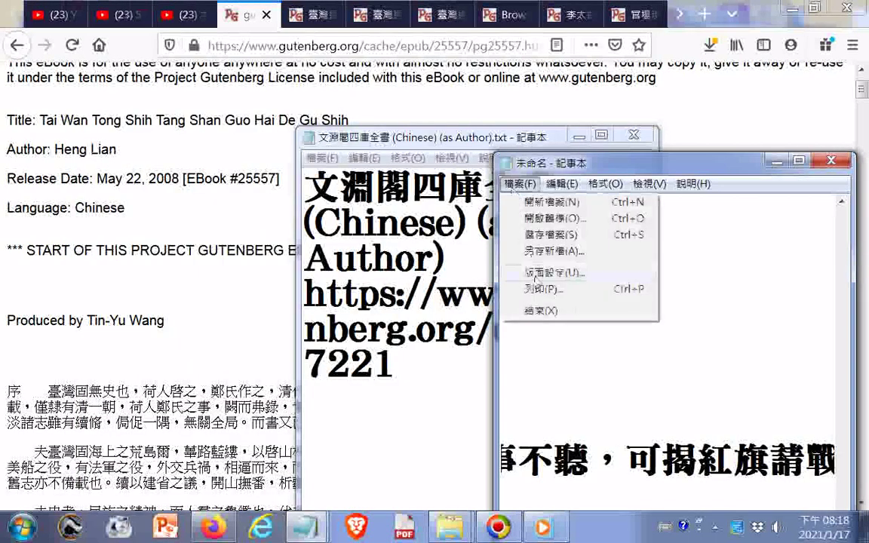
click(540, 253)
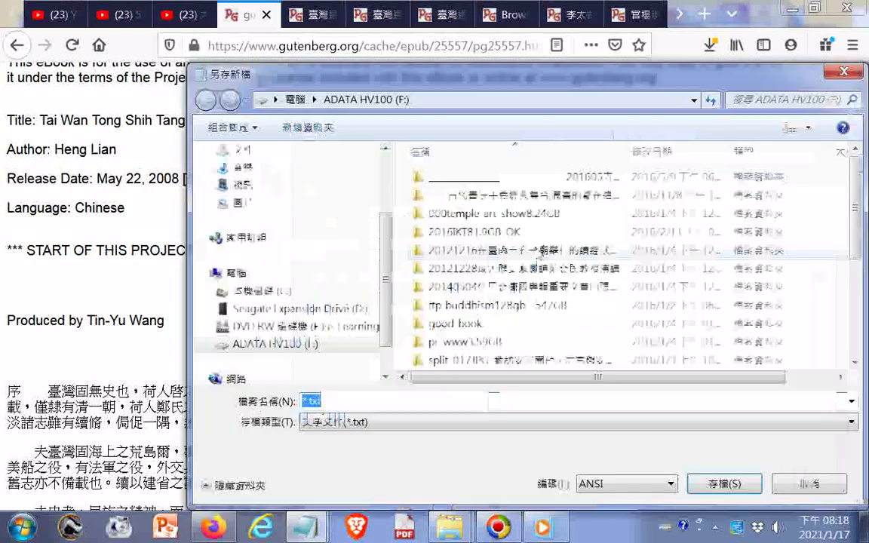
right_click(347, 400)
click(388, 254)
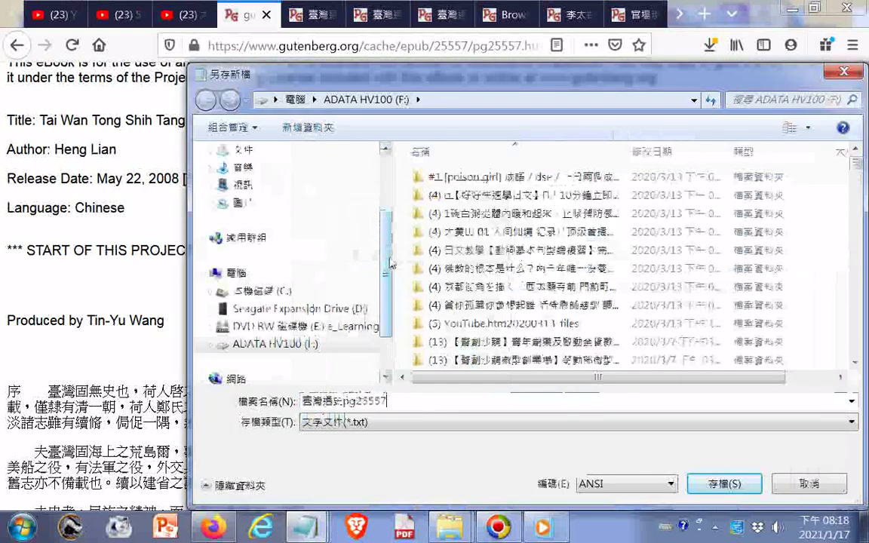
click(629, 483)
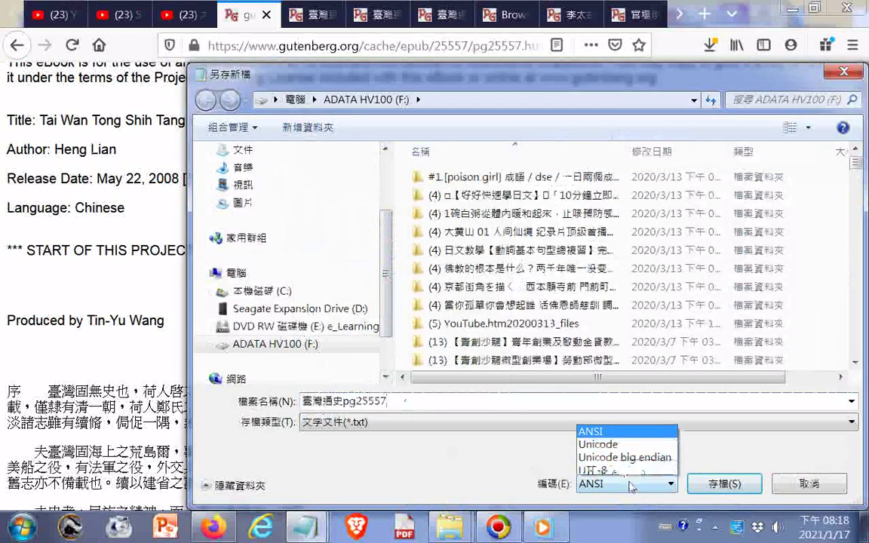
click(607, 444)
key(Return)
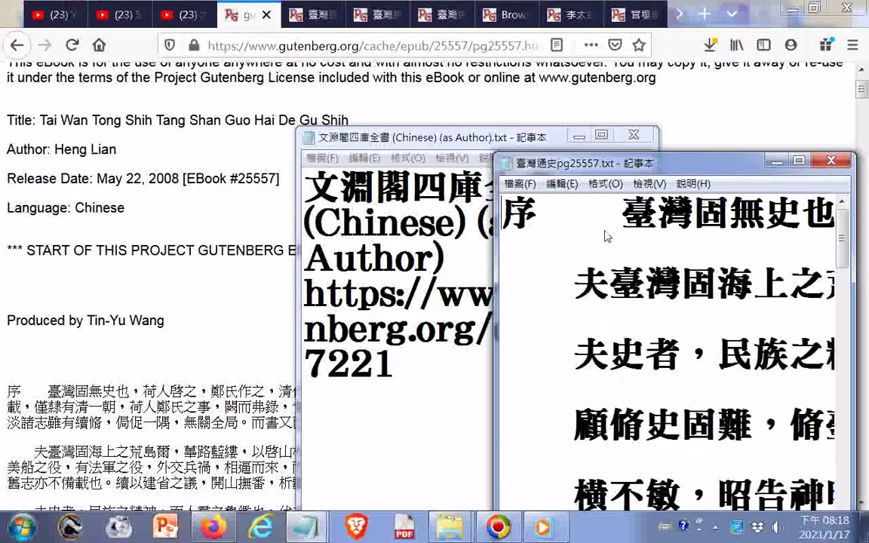
Step: Insert a new first line above the preface in the Notepad document and paste the title 臺灣通史pg25557 there
key(Return)
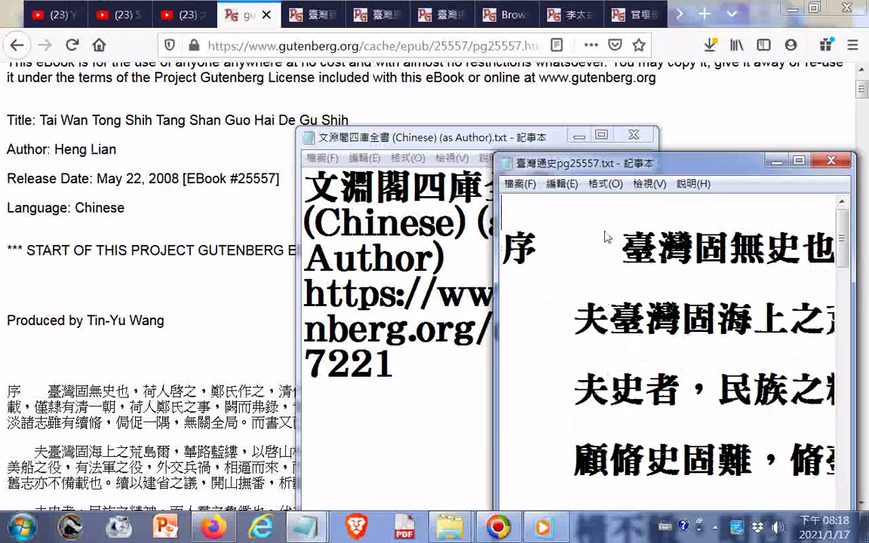
right_click(540, 198)
click(542, 190)
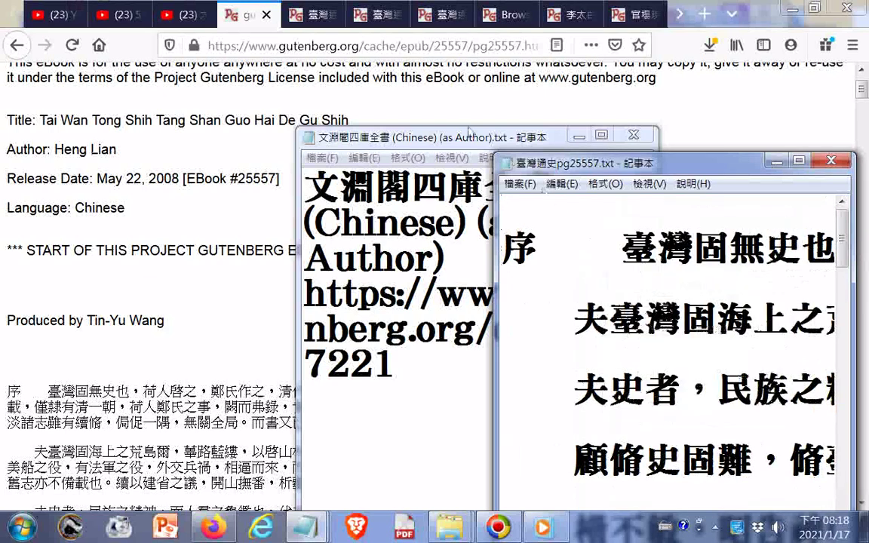
key(ctrl+v)
Step: Copy the web page's address ending in pg25557.html from the browser and add it under the title in the 臺灣通史pg25557 Notepad document
click(301, 46)
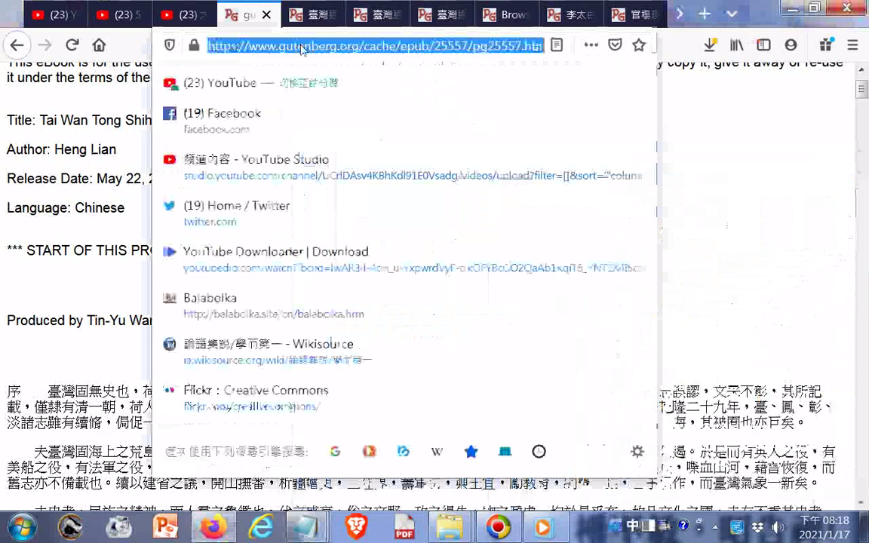
click(307, 526)
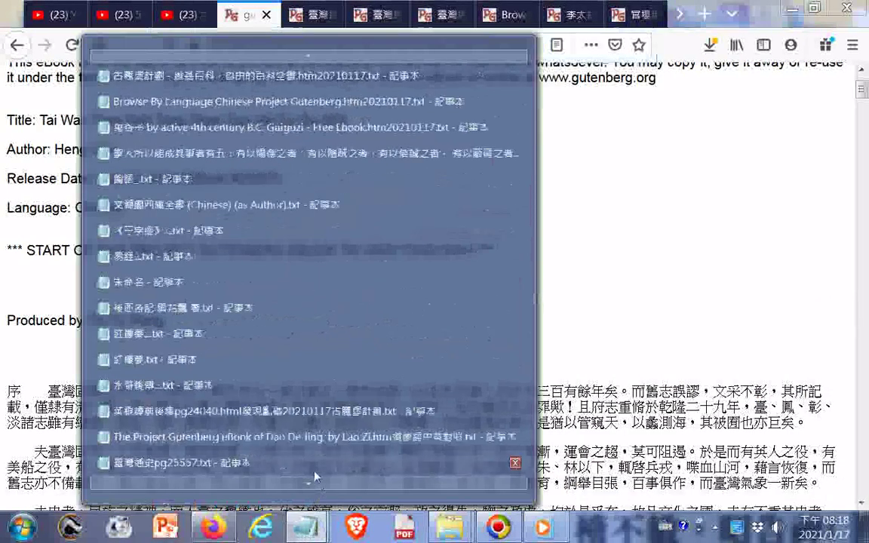
click(315, 472)
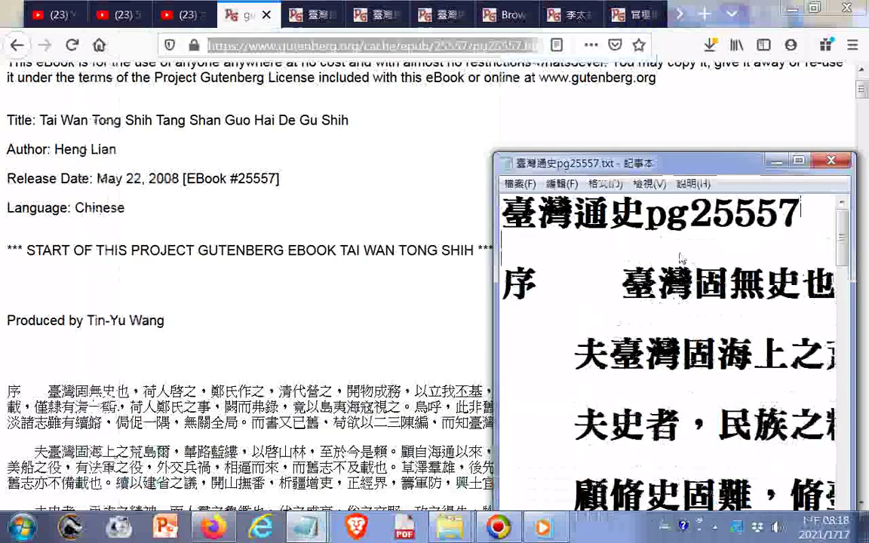
text(.html)
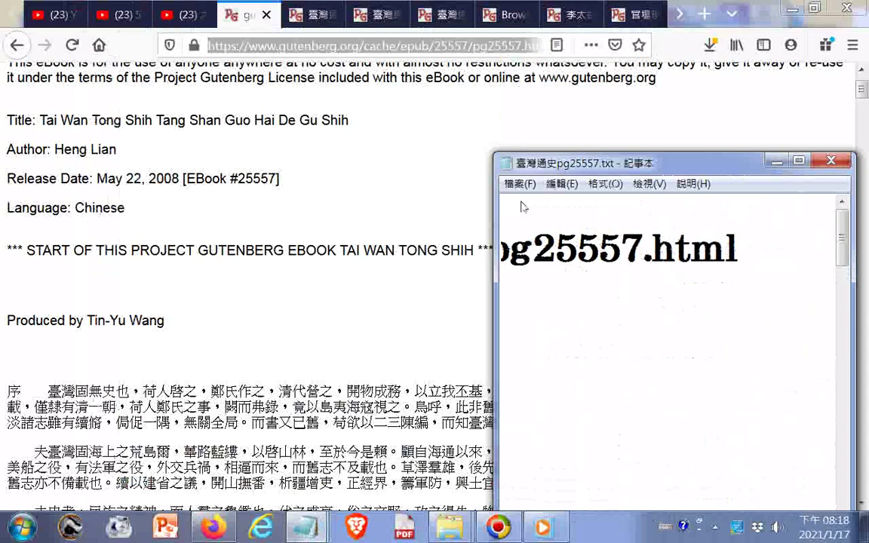
Step: Save the 臺灣通史pg25557.txt document on Seagate Expansion Drive (D:) with Unicode encoding, declining to replace the copy on ADATA HV100 (F:)
click(520, 183)
click(539, 251)
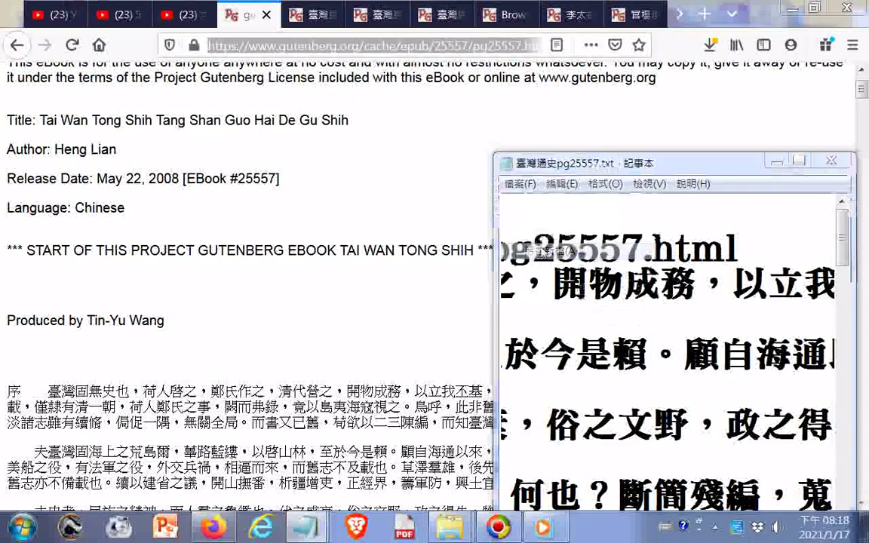
click(465, 400)
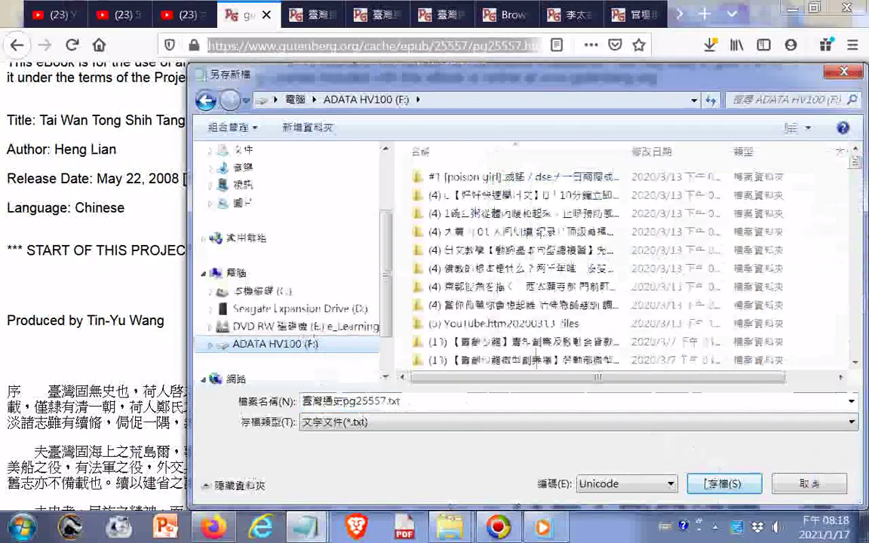
click(707, 486)
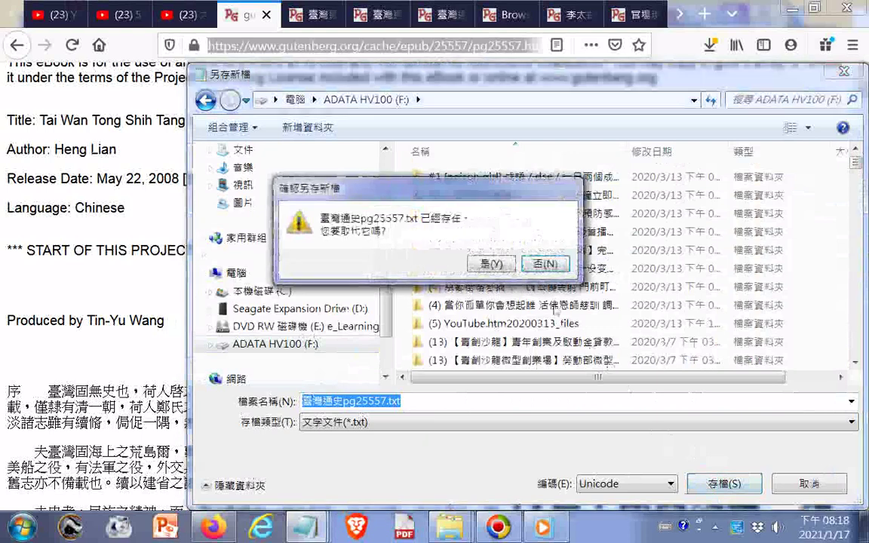
click(546, 264)
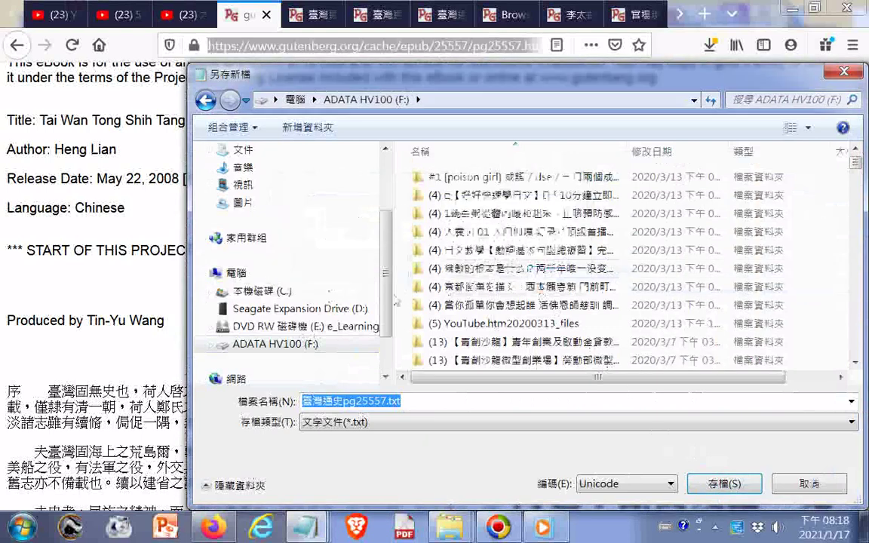
click(317, 309)
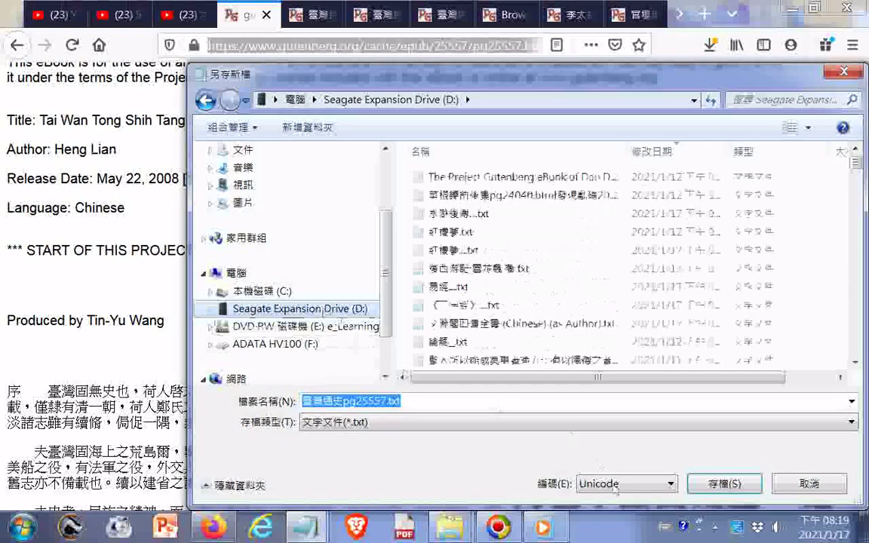
click(720, 483)
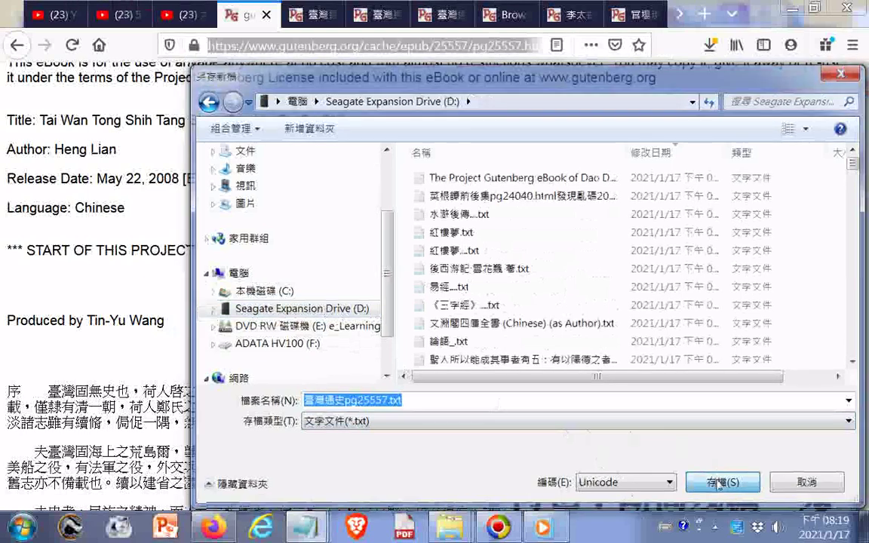
Step: Close the ebook text page, copy the title 臺灣通史 from its ebook page, and open the Generated HTML (no images) version
key(ctrl+w)
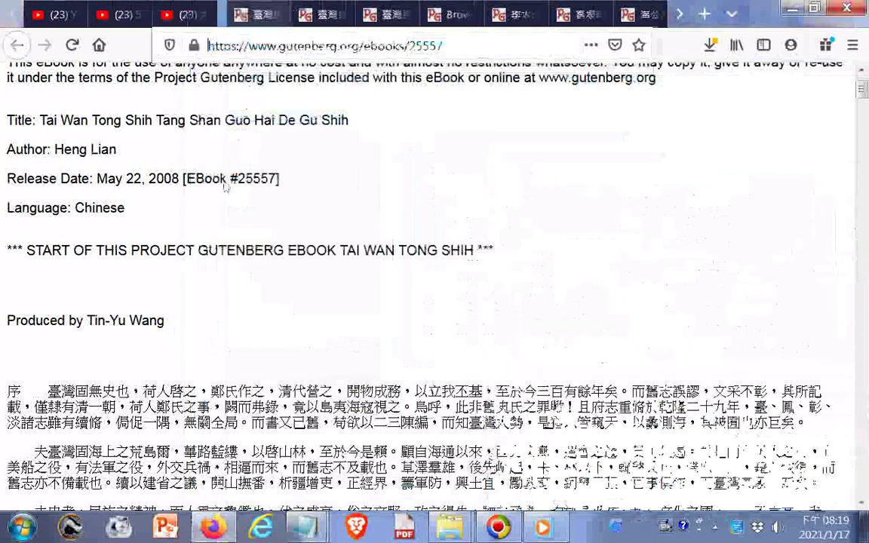
drag(44, 230, 143, 233)
key(ctrl+c)
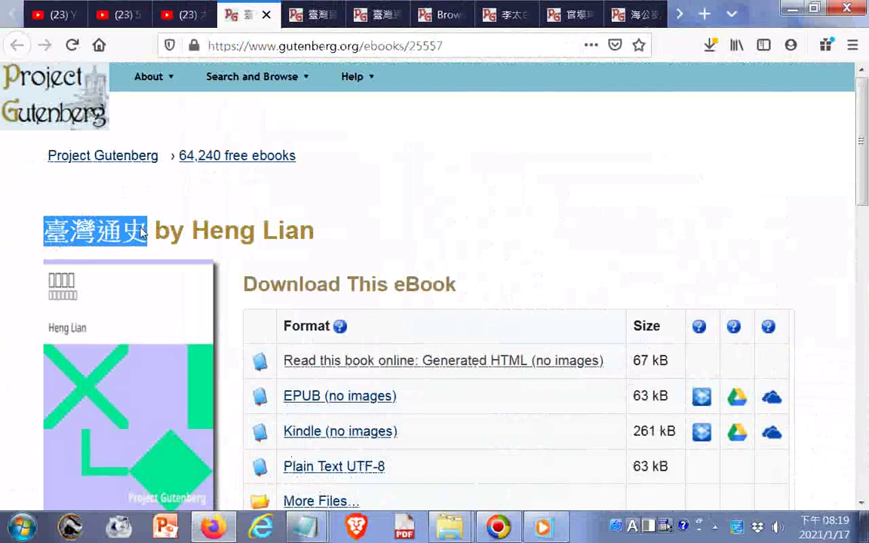
right_click(130, 234)
click(524, 360)
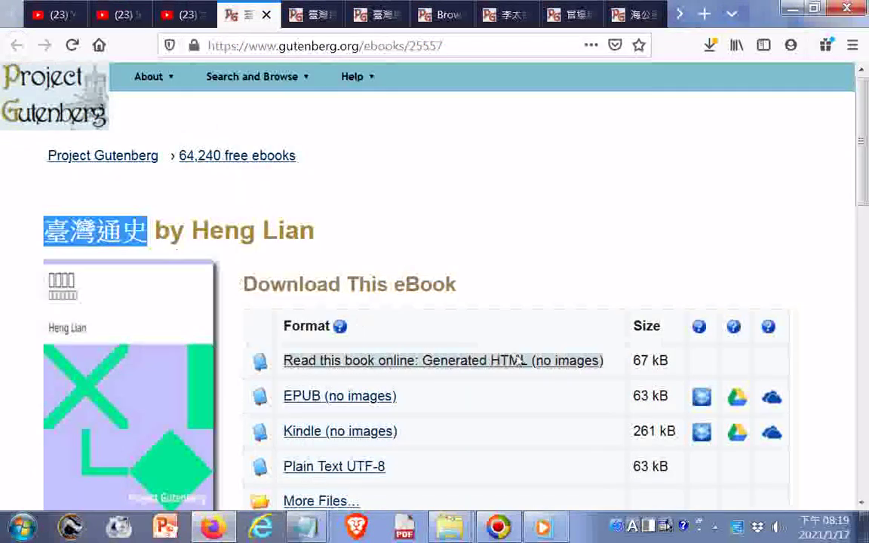
click(522, 361)
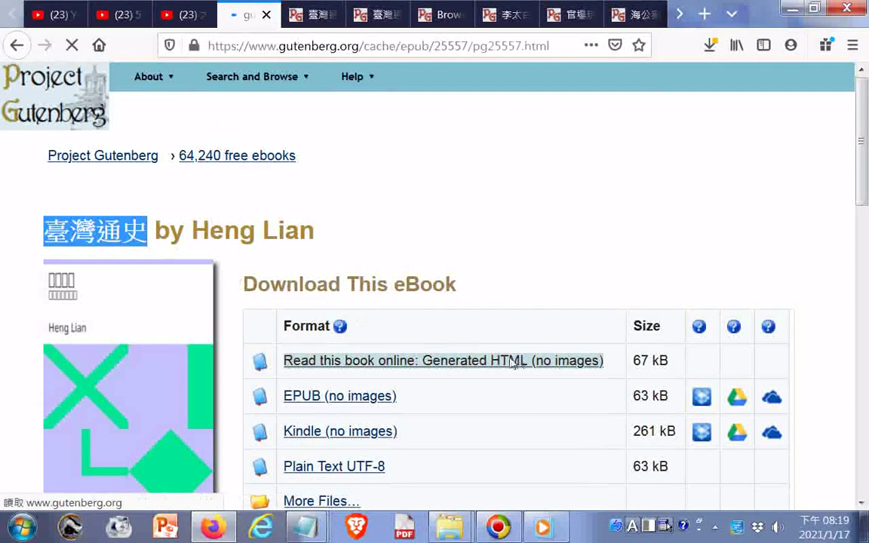
Step: Save the complete web page on ADATA HV100 (F:) as 臺灣通史pg25557.html, adding the copied title before the file name
right_click(319, 106)
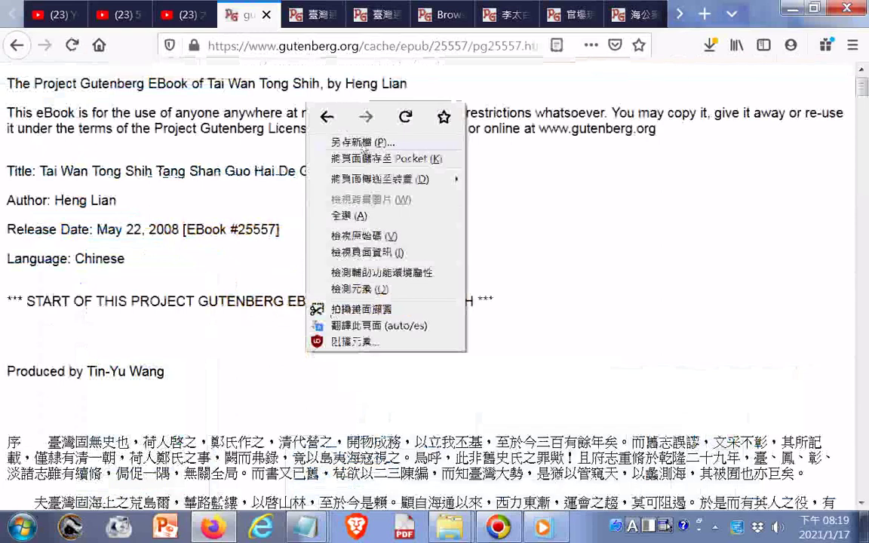
key(Escape)
key(ctrl+s)
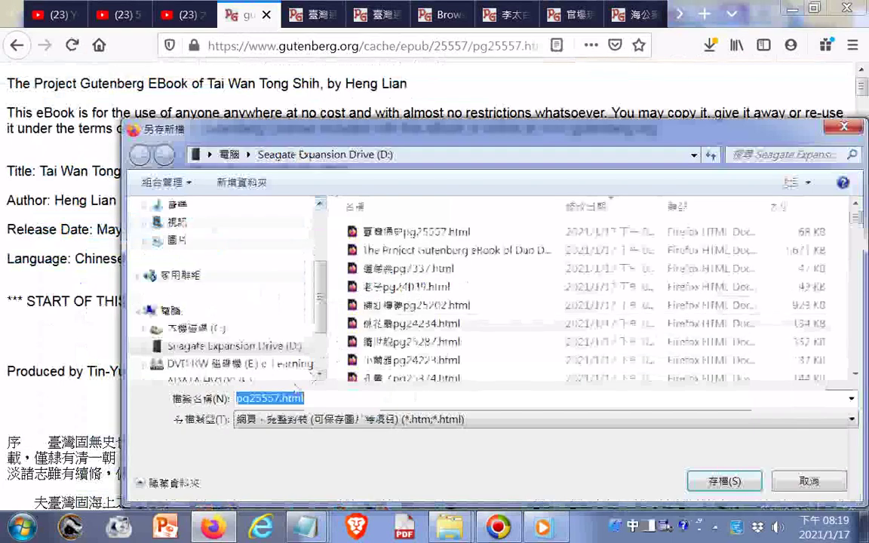
click(243, 382)
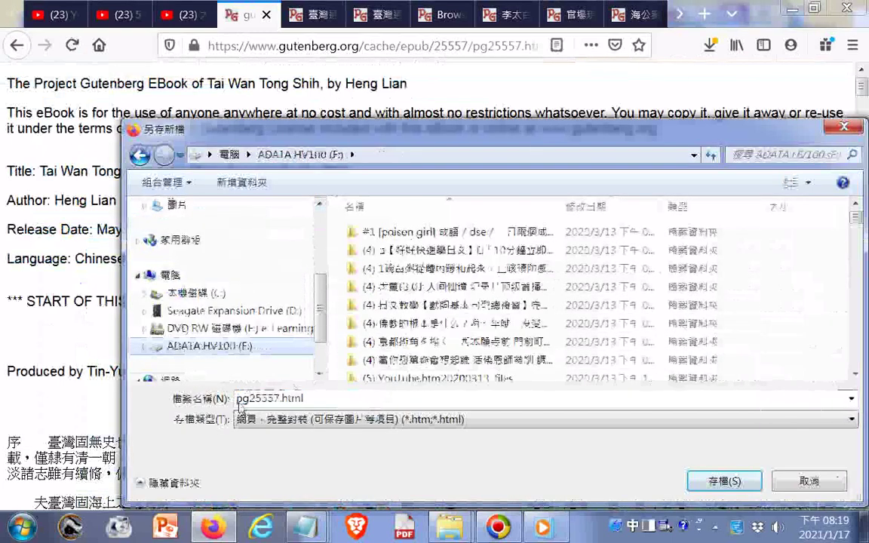
right_click(240, 406)
click(273, 253)
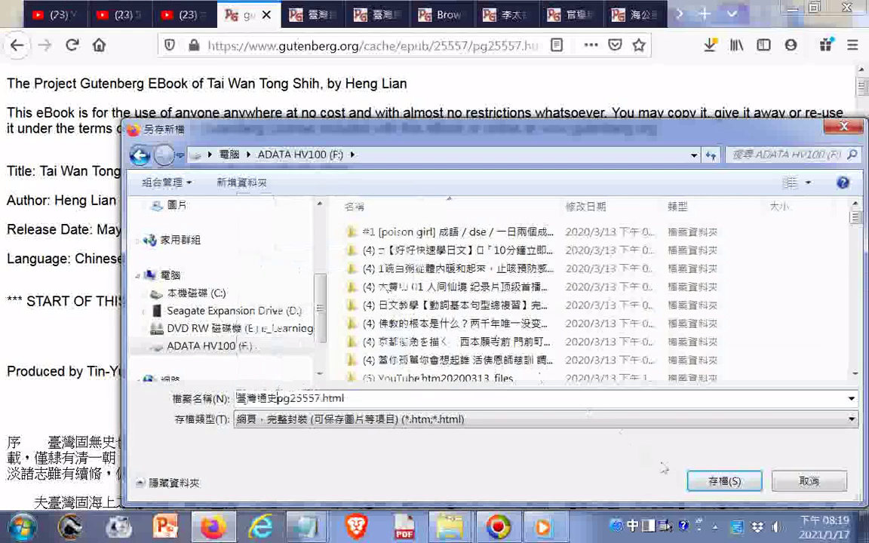
click(724, 481)
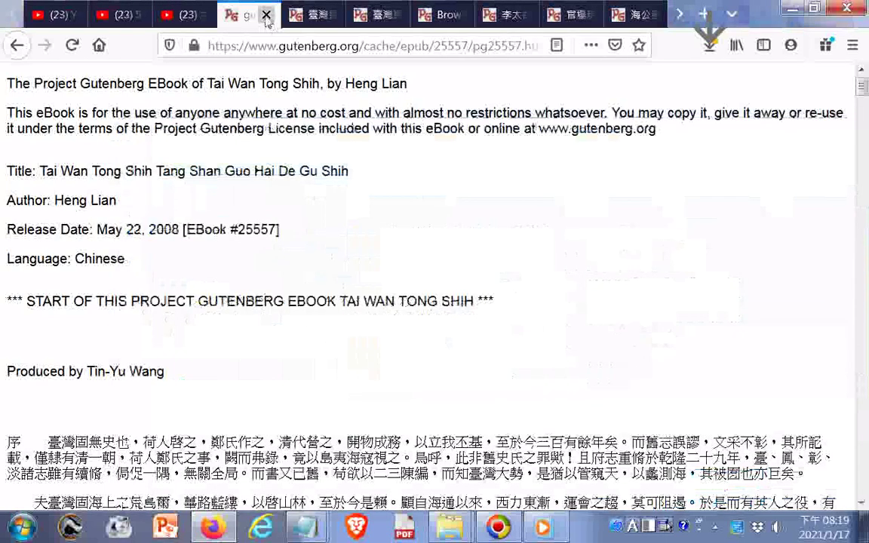
Step: Close the surplus 臺灣通史 tabs and download a screenshot of the visible area of the remaining 臺灣通史 ebook page
key(alt+Left)
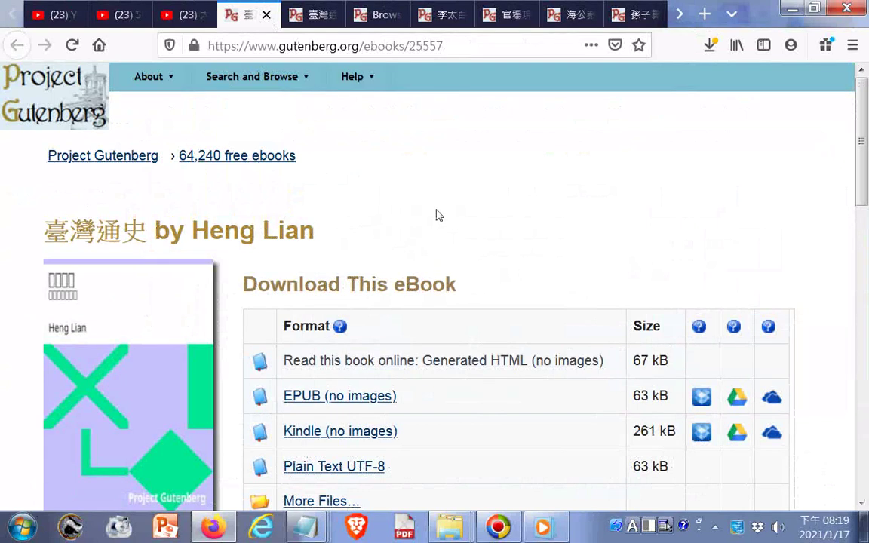
click(265, 15)
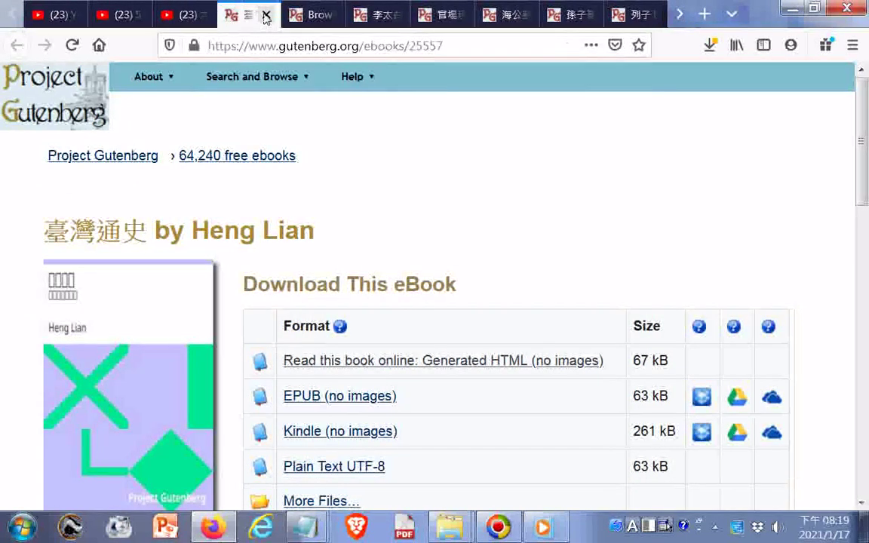
right_click(442, 236)
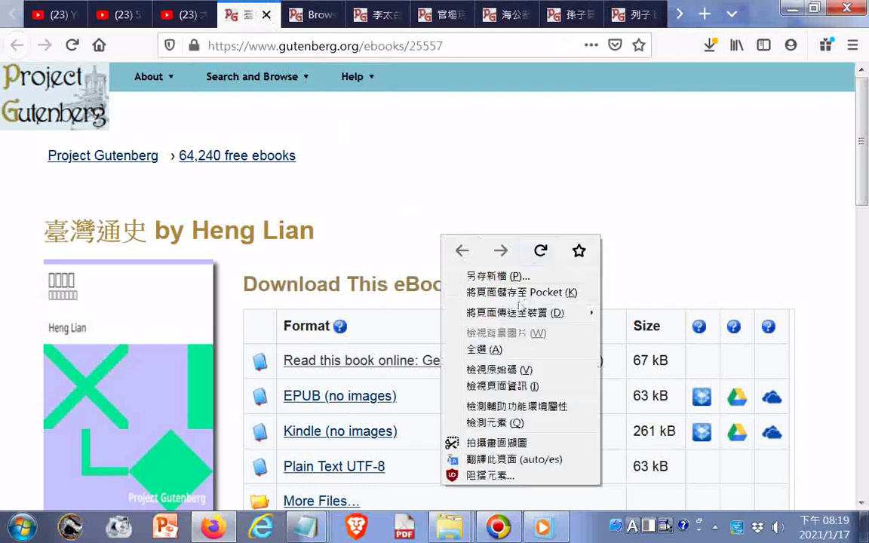
click(519, 445)
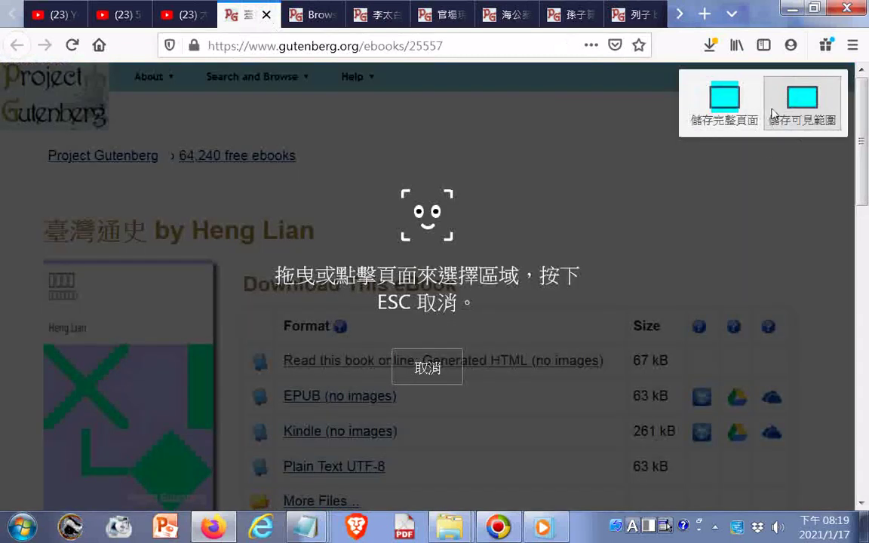
click(769, 113)
click(652, 113)
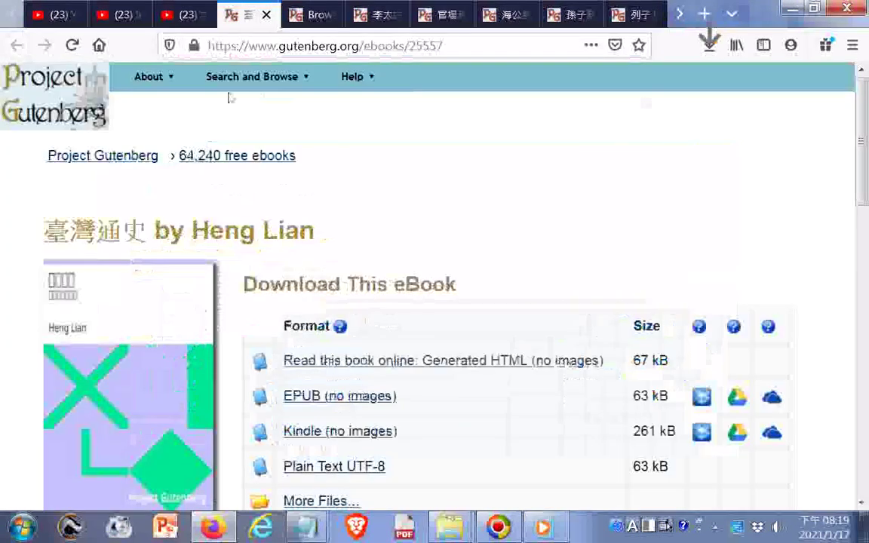
Step: Close the 臺灣通史 ebook page and download a visible-area screenshot of the Chinese language listing around Lian, Heng and Li, Bai
key(ctrl+w)
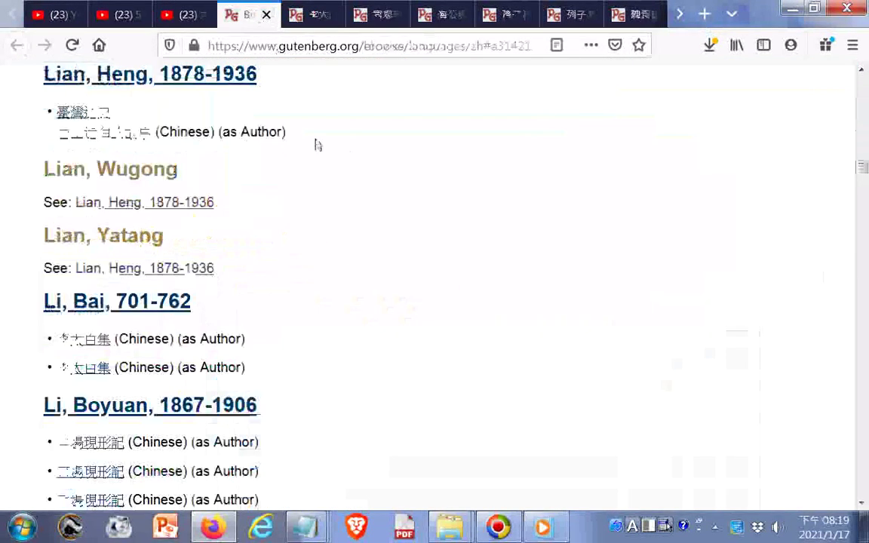
right_click(362, 271)
click(379, 430)
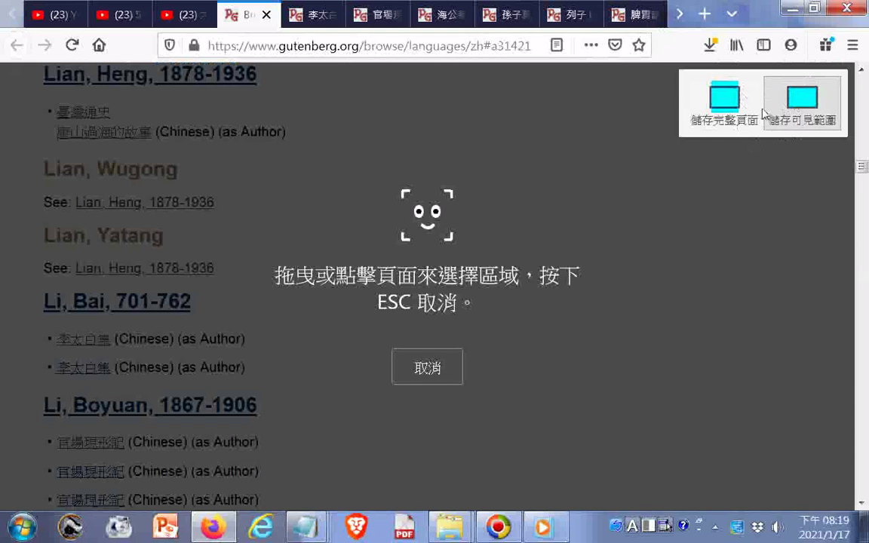
click(764, 112)
click(729, 113)
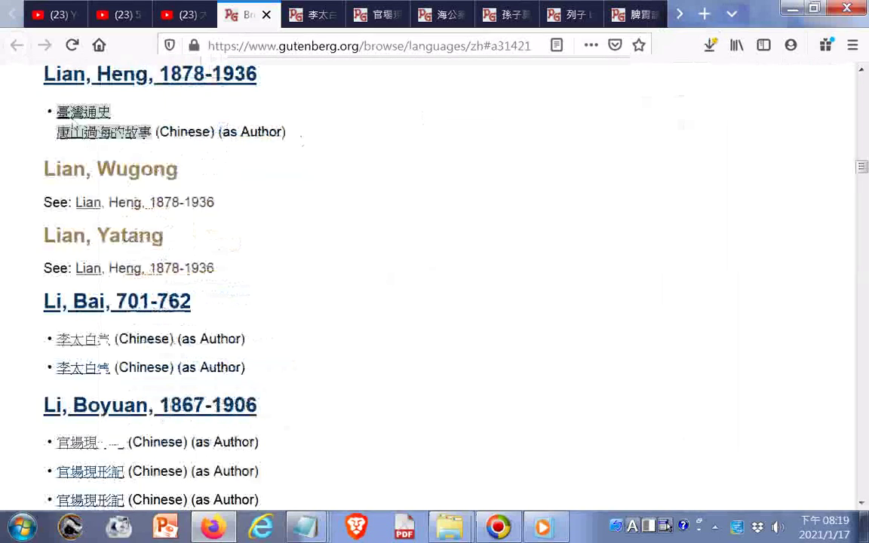
Step: Go to the 李太白集 ebook page, copy its title, and open the Generated HTML (no images) version
ctrl+click(83, 338)
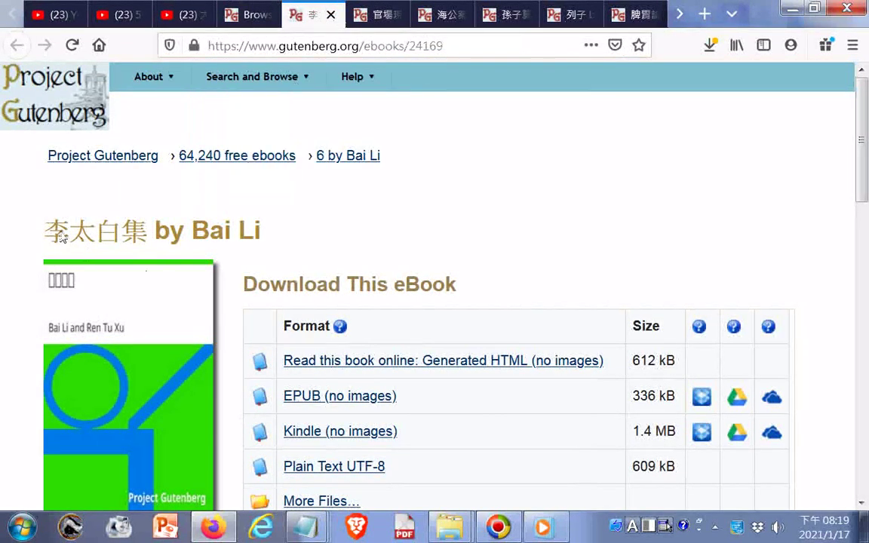
drag(55, 235, 148, 230)
key(ctrl+c)
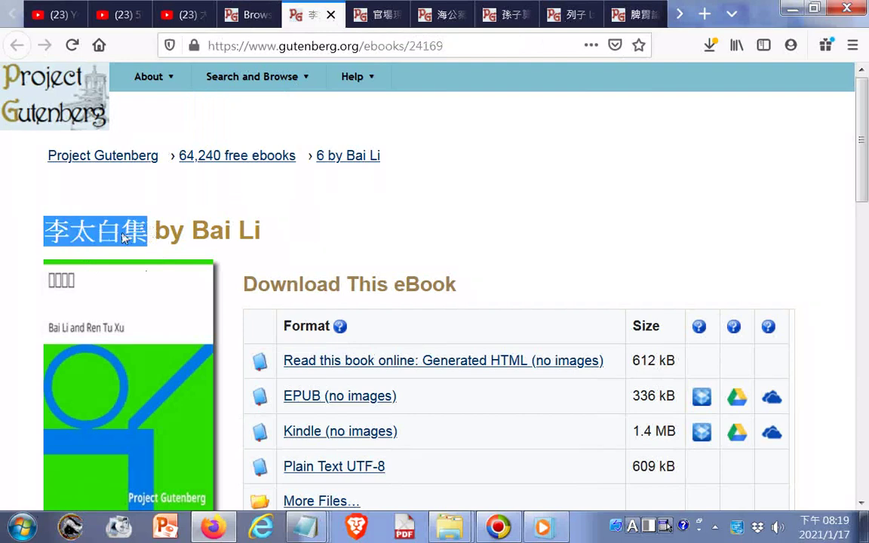
right_click(124, 237)
click(168, 245)
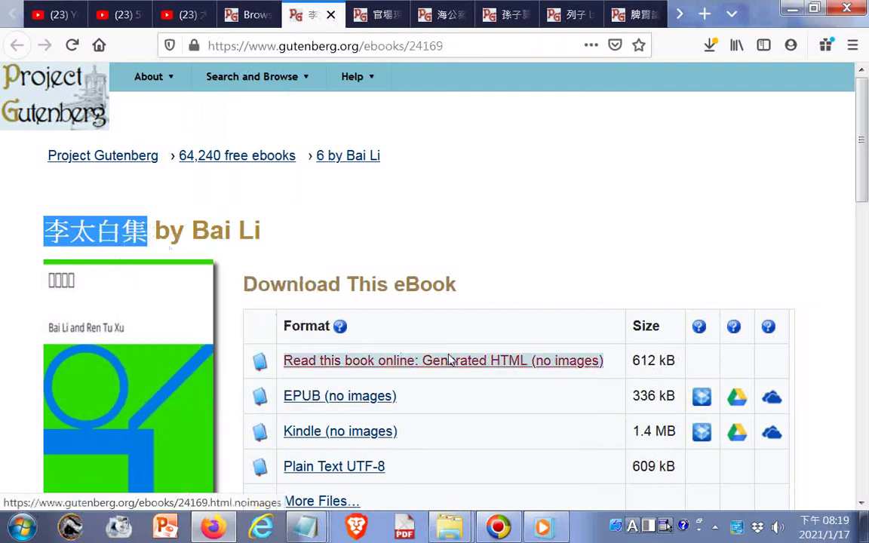
click(449, 361)
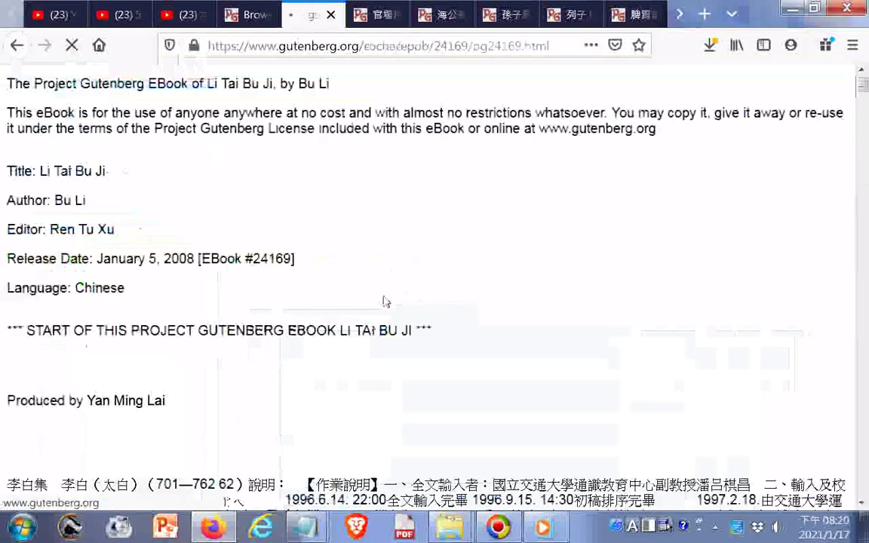
Step: Save the complete web page on ADATA HV100 (F:) as 李太白集pg24169.html, adding the copied title before the file name
right_click(282, 86)
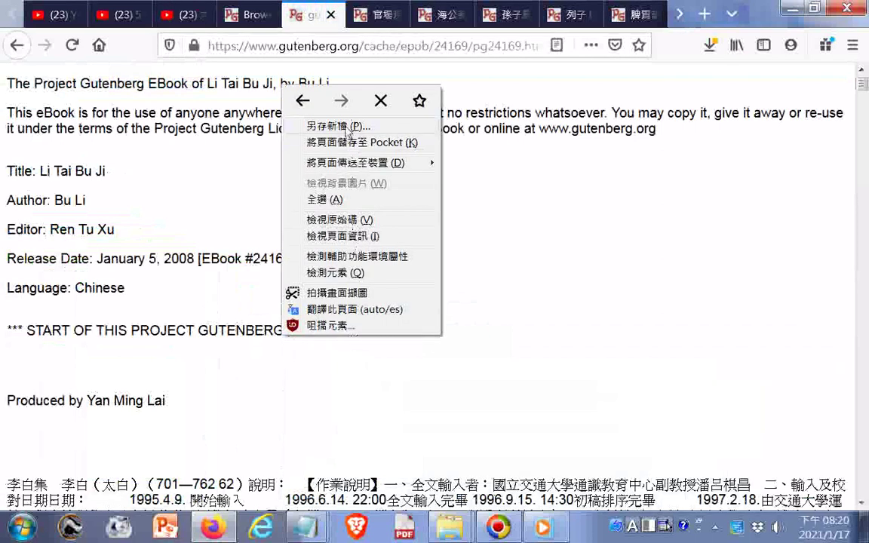
click(346, 128)
click(239, 400)
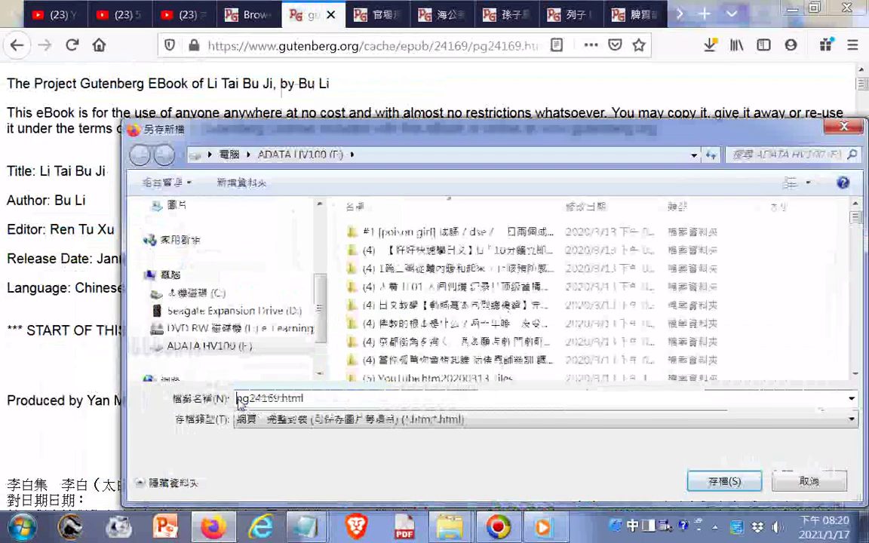
right_click(238, 399)
click(289, 253)
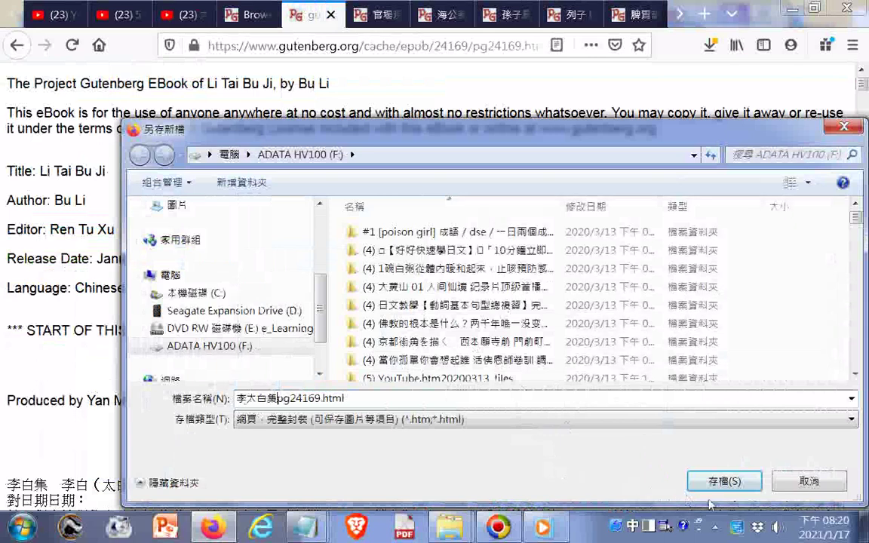
click(724, 481)
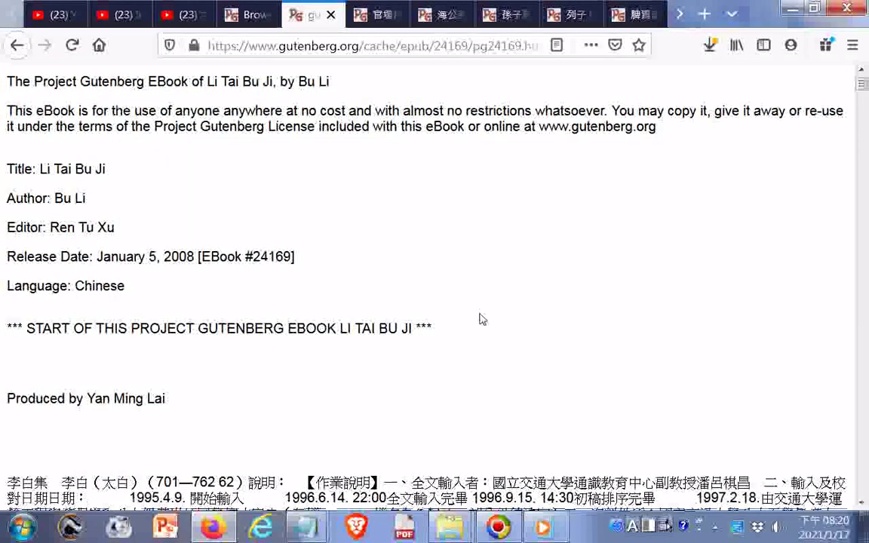
Step: Leave the 李太白集 ebook for the 官場現形記 page, copy its title, and open its Generated HTML (no images) version
key(alt+Left)
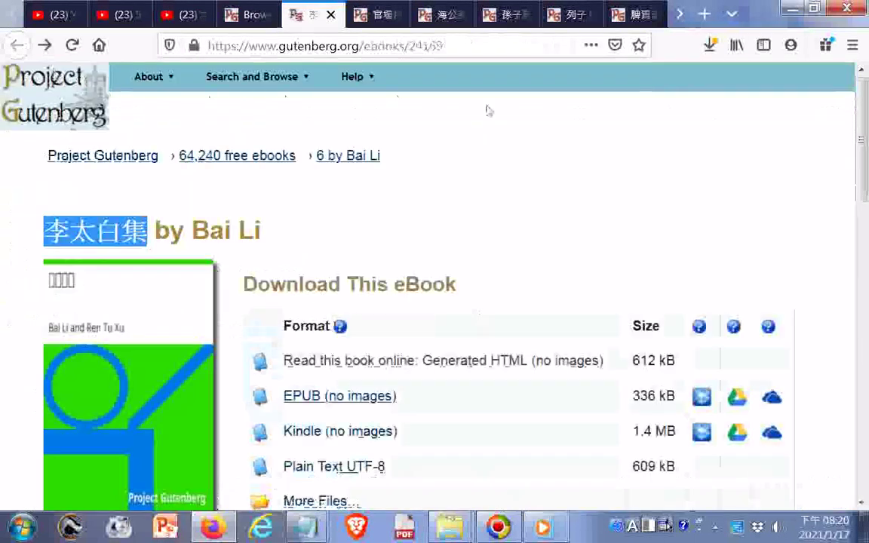
click(330, 15)
drag(46, 230, 170, 232)
key(ctrl+c)
right_click(157, 232)
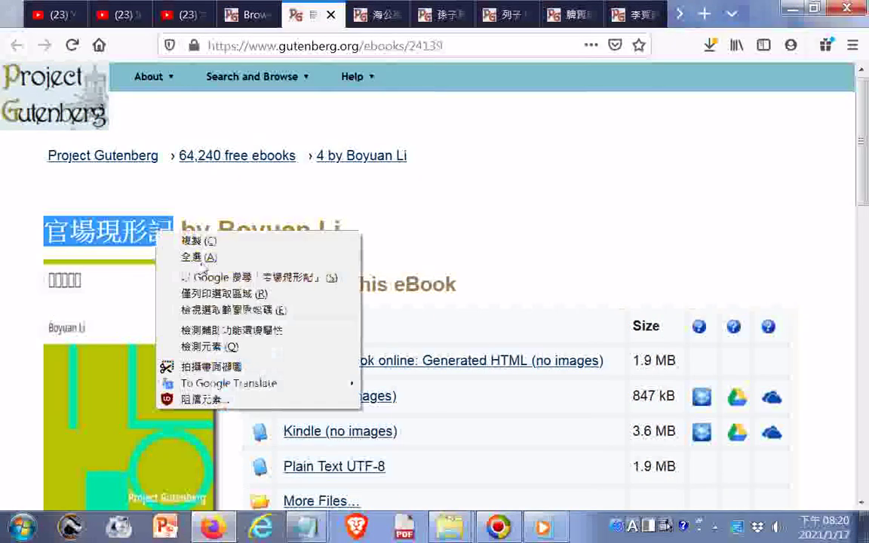
click(198, 240)
click(490, 362)
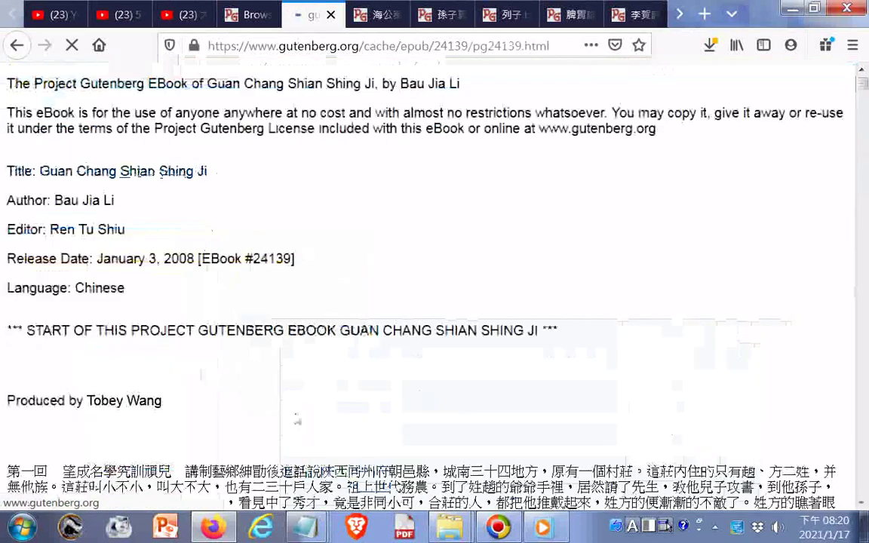
Step: Save the complete web page on ADATA HV100 (F:) as 官場現形記pg24139.html, with the copied title placed before the file name
right_click(289, 162)
click(327, 202)
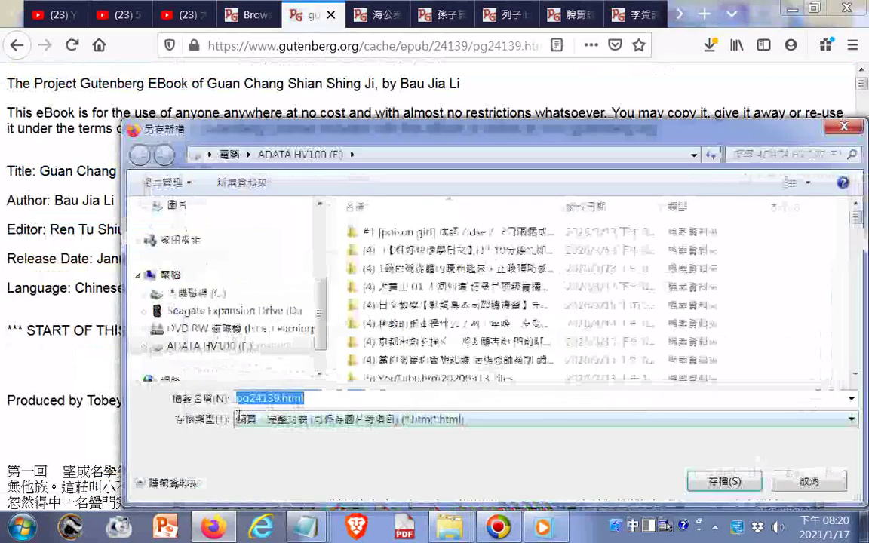
right_click(310, 397)
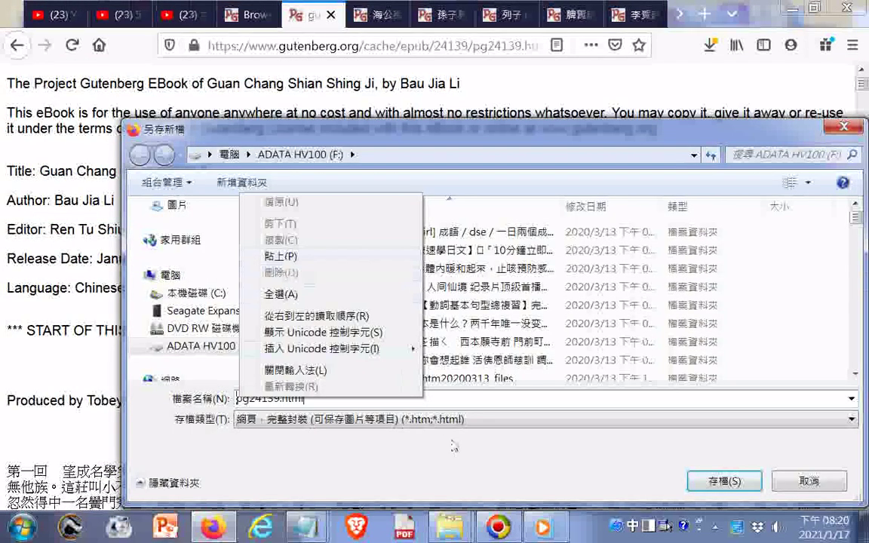
click(325, 254)
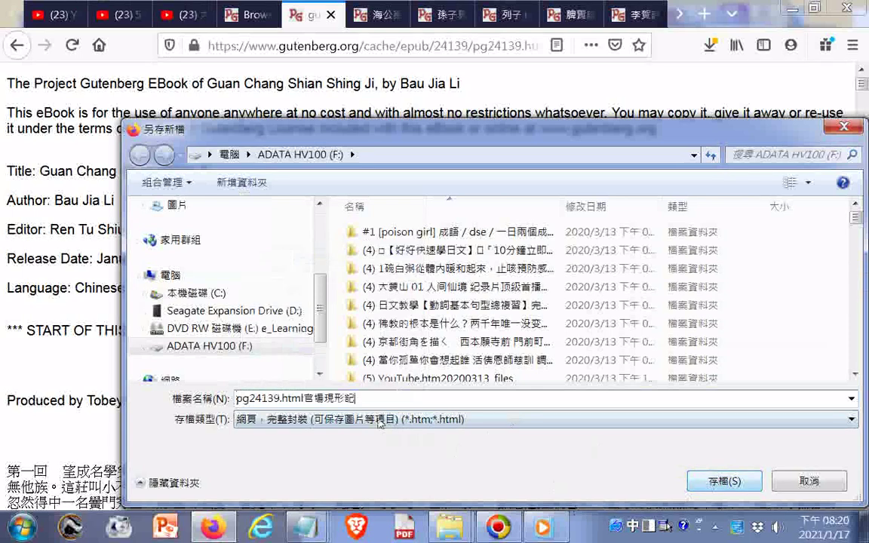
drag(305, 398, 354, 398)
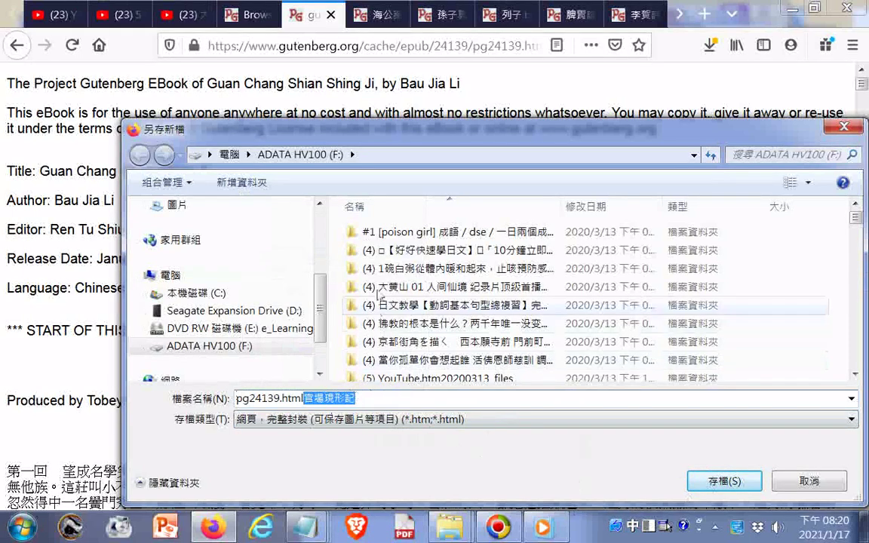
right_click(323, 405)
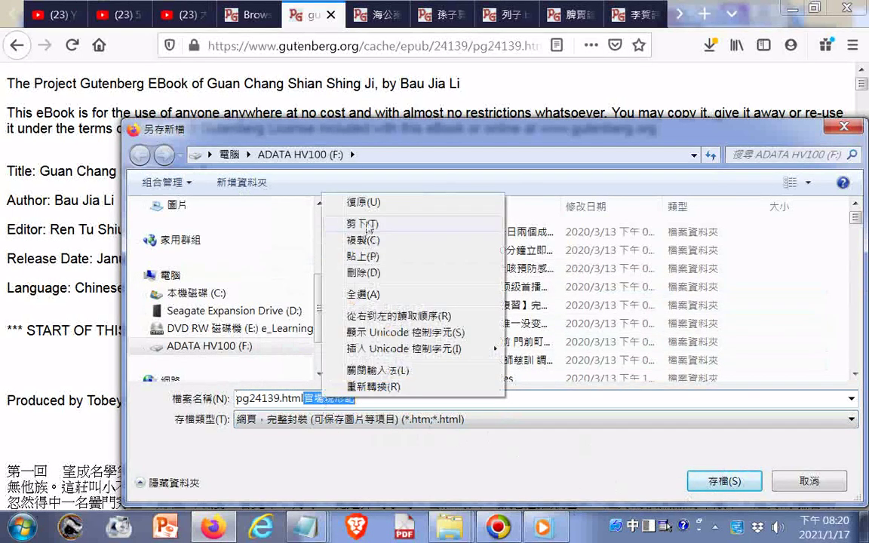
click(336, 219)
right_click(243, 404)
click(276, 254)
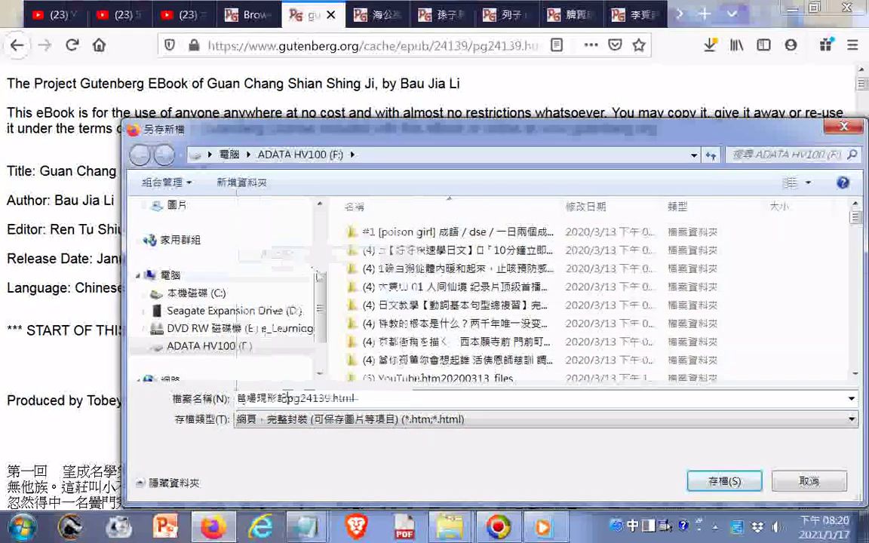
click(711, 482)
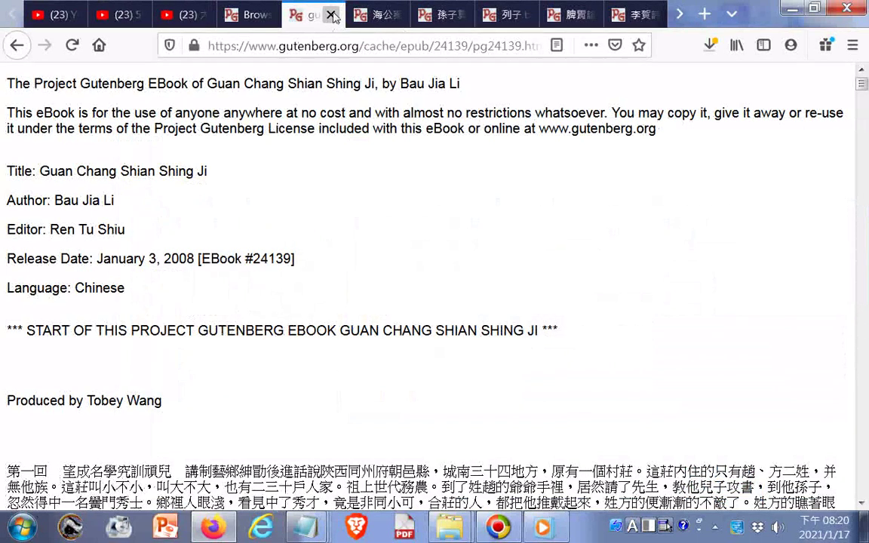
Step: Close the 官場現形記 text, copy the title of the 海公案 ebook, and open its Generated HTML (no images) version
click(332, 16)
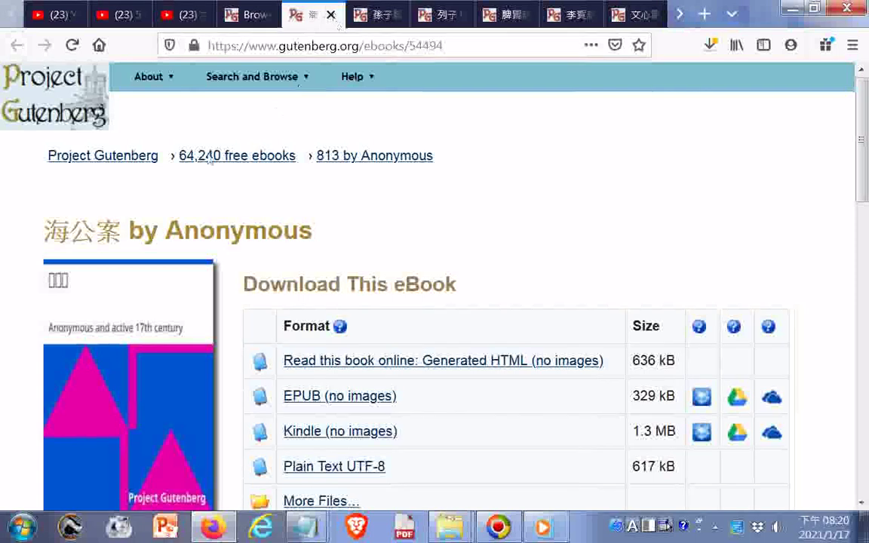
drag(45, 233, 120, 233)
right_click(107, 234)
click(130, 228)
click(494, 366)
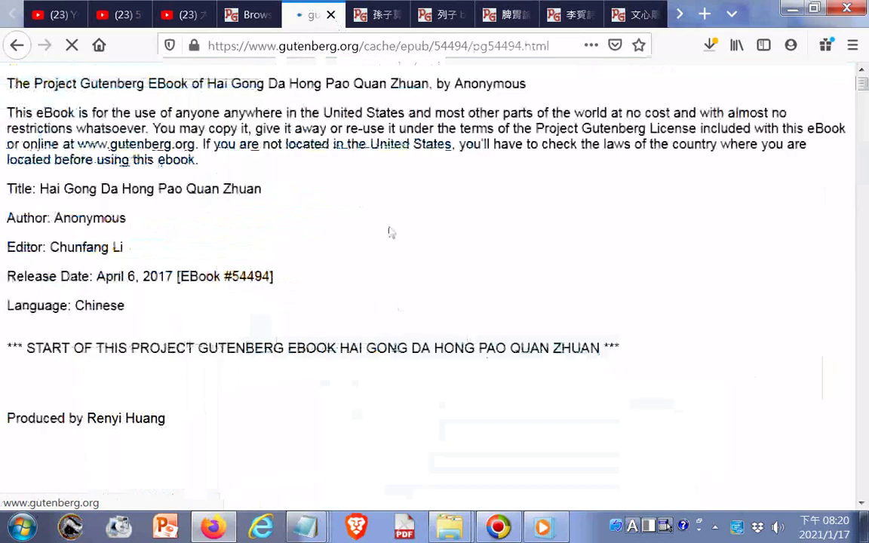
Step: Save the complete web page on ADATA HV100 (F:) as 海公案pg54494.html, with the copied title placed before the file name
scroll(374, 260, down, 3)
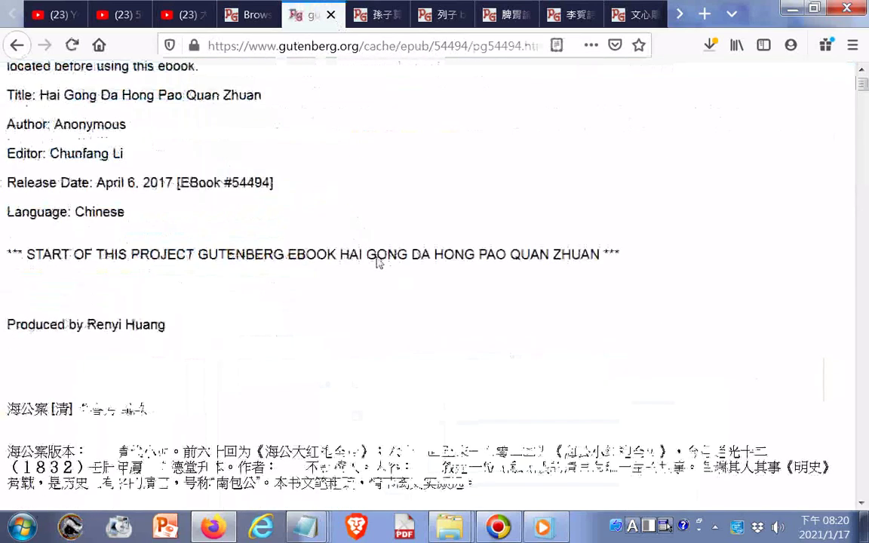
right_click(378, 261)
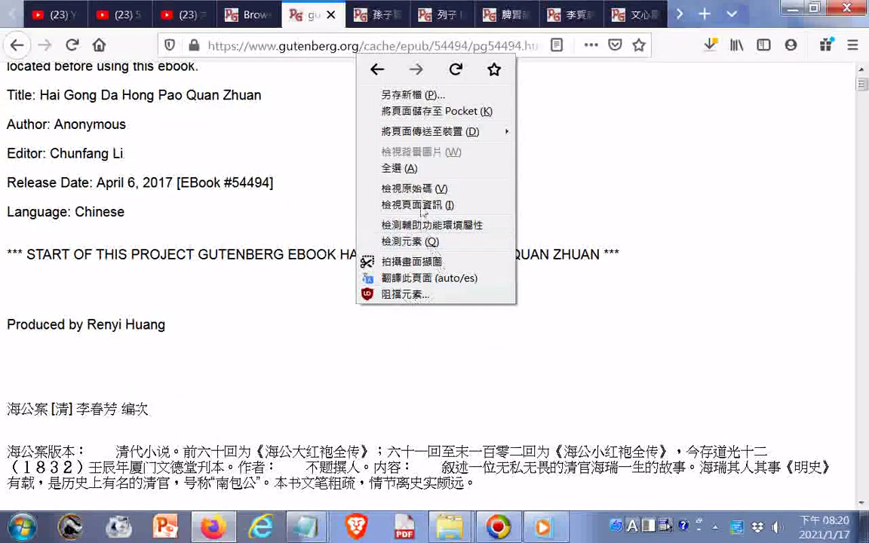
click(411, 95)
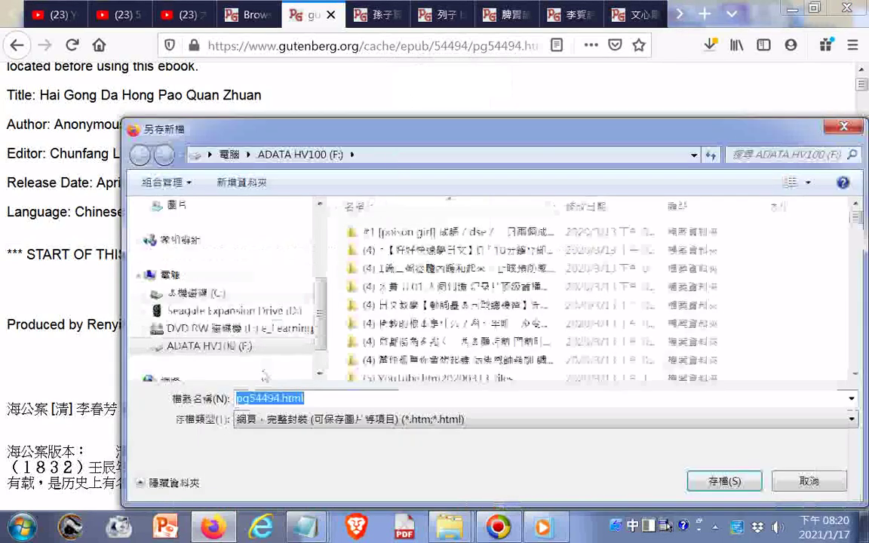
click(238, 399)
right_click(237, 398)
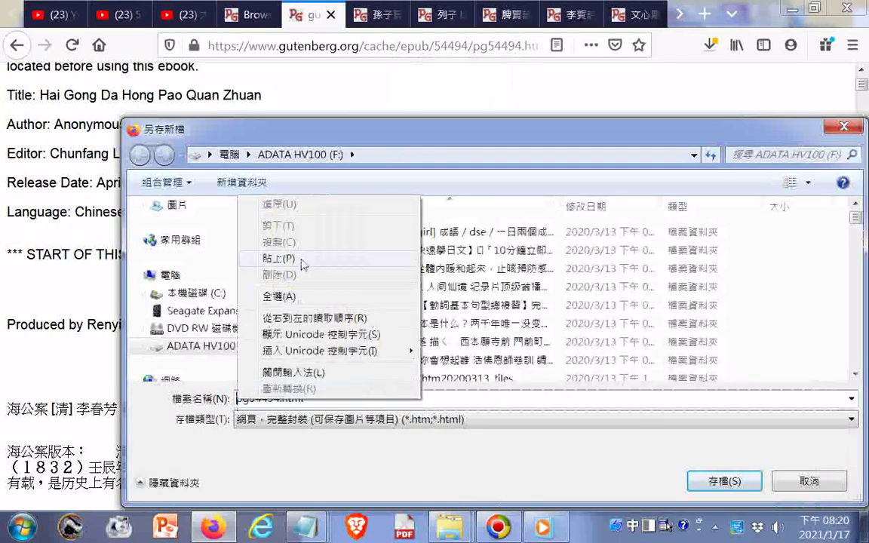
click(300, 258)
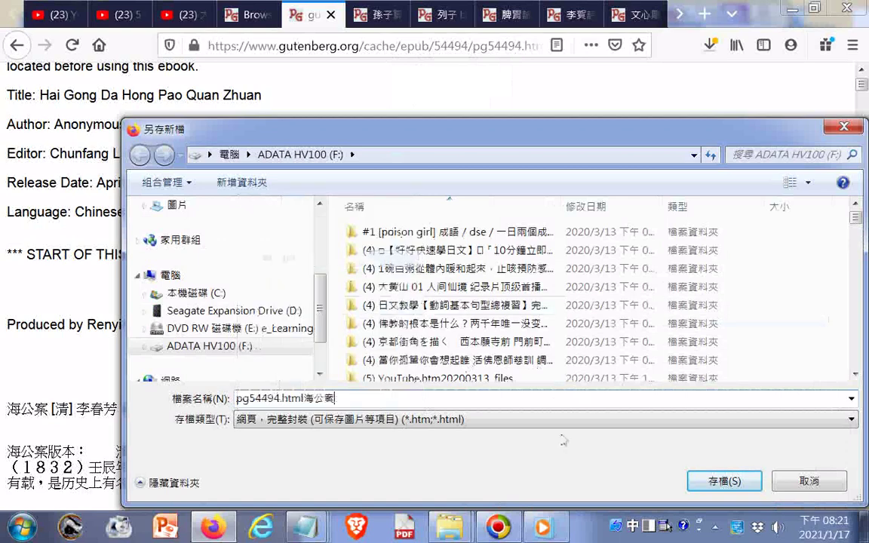
drag(304, 398, 334, 398)
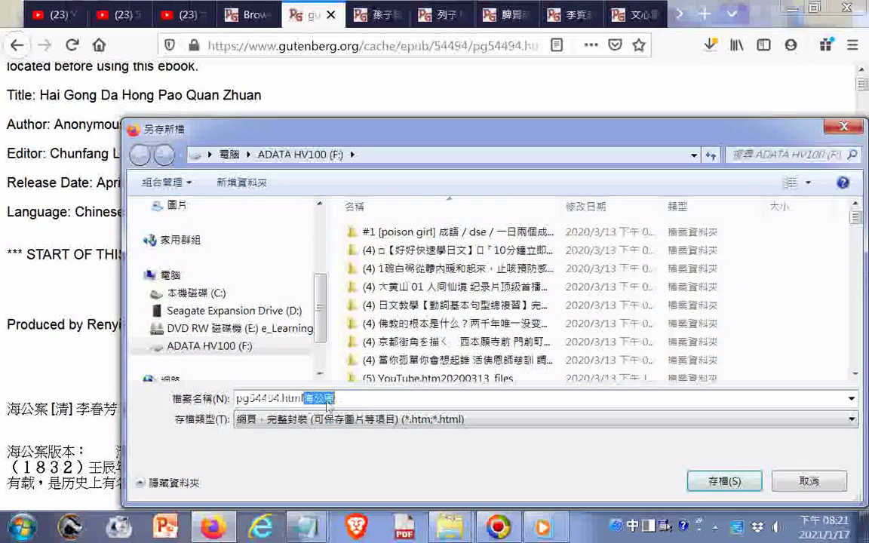
right_click(323, 398)
click(363, 226)
click(237, 398)
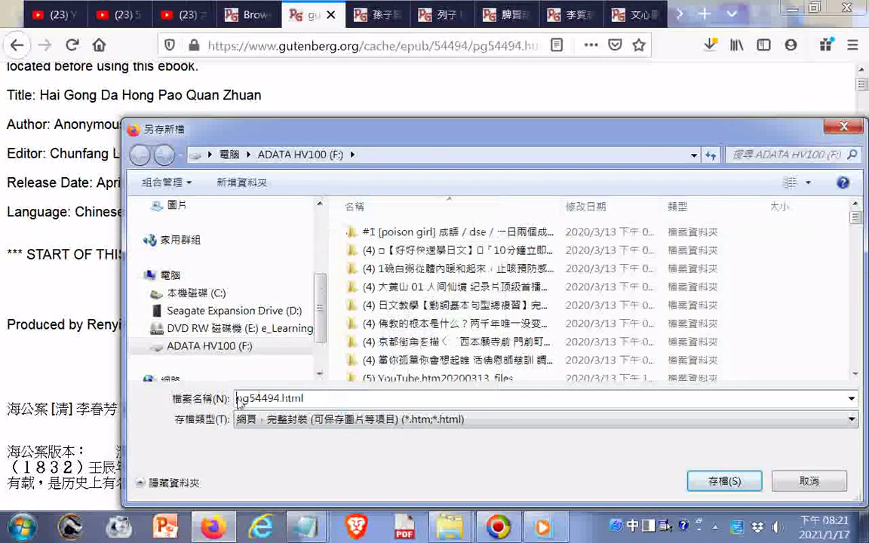
right_click(238, 398)
click(300, 259)
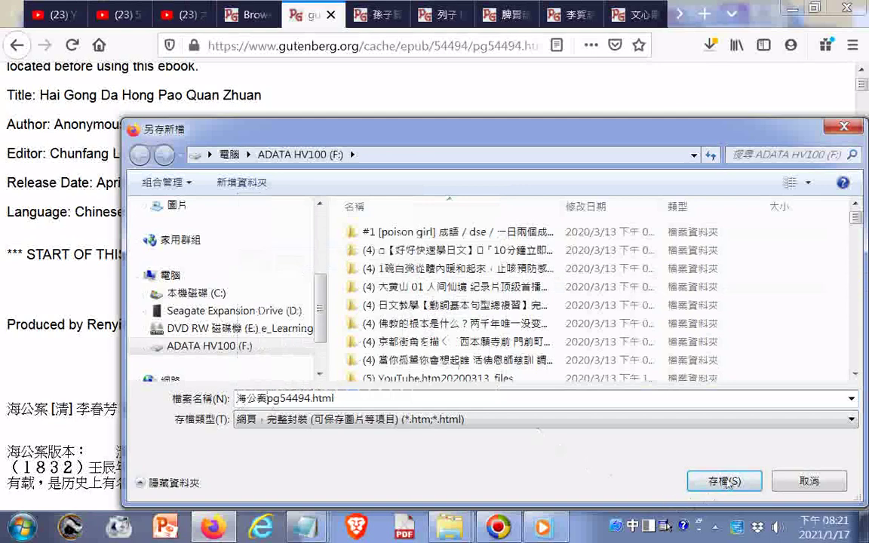
click(724, 481)
Step: Close the 海公案 text, copy the title of the 孫子算經 ebook, and open its Generated HTML (no images) version
scroll(532, 407, down, 2)
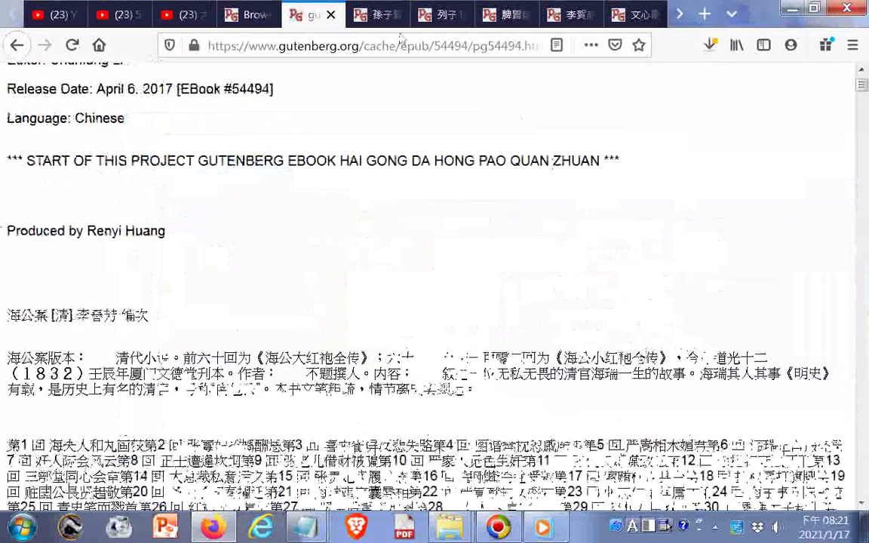
key(ctrl+w)
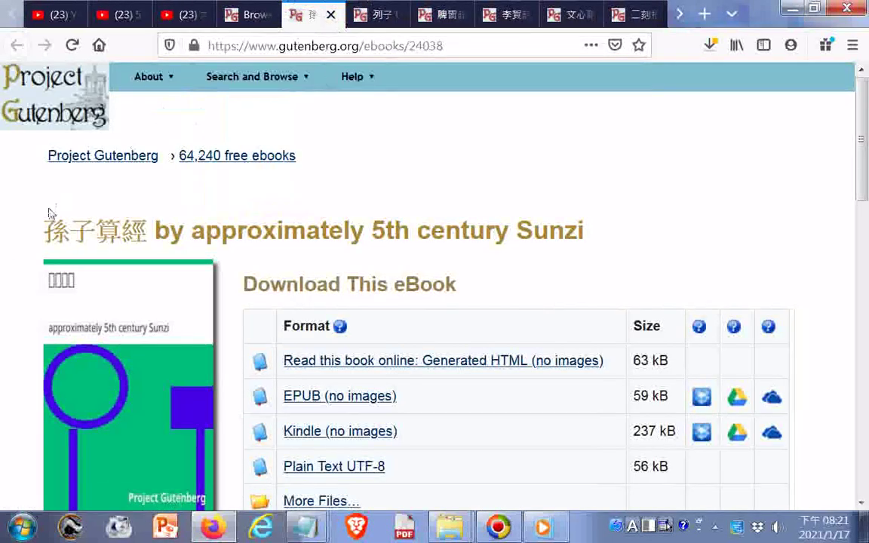
double_click(125, 240)
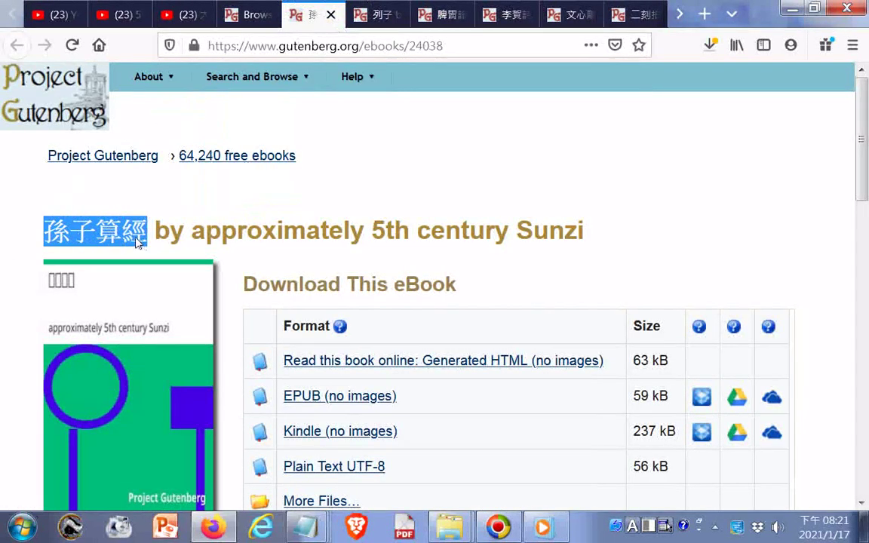
right_click(126, 227)
click(162, 240)
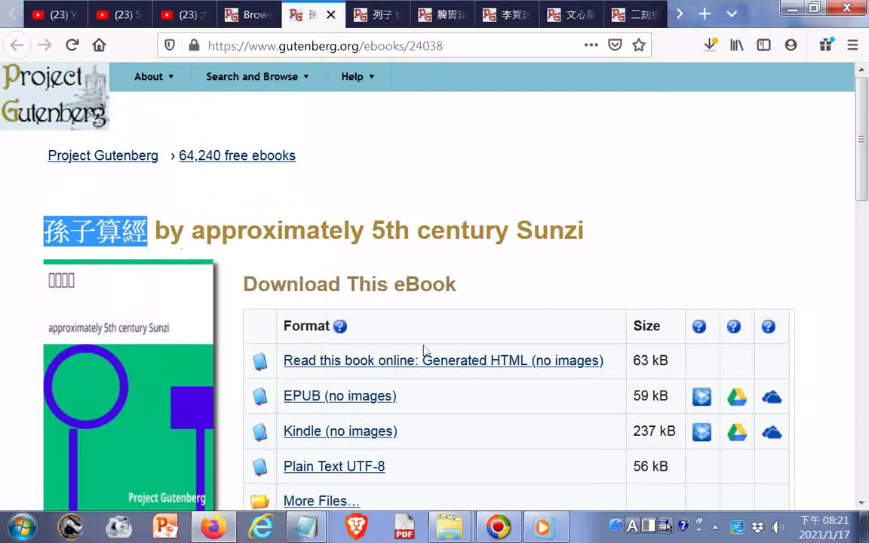
click(467, 359)
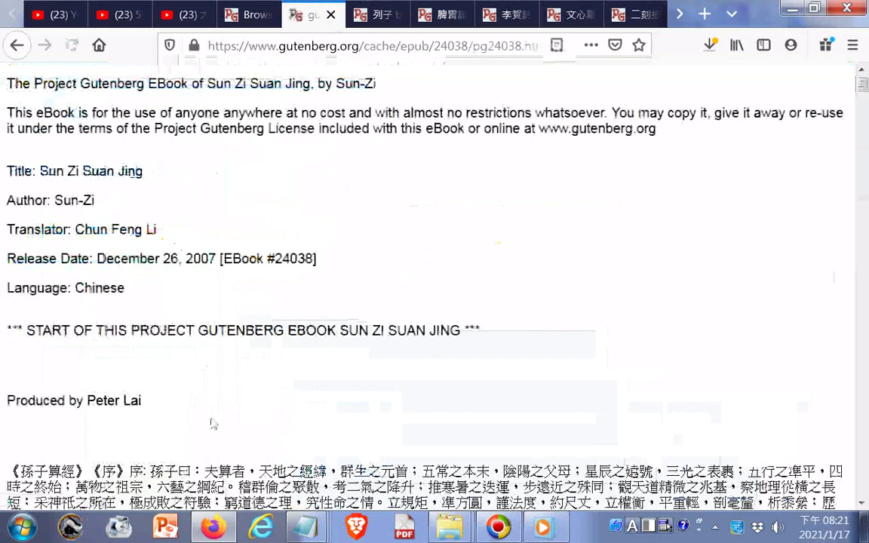
Step: Save the complete 孫子算經 web page on ADATA HV100 (F:), adding the copied title before pg24038.html
right_click(253, 134)
click(356, 184)
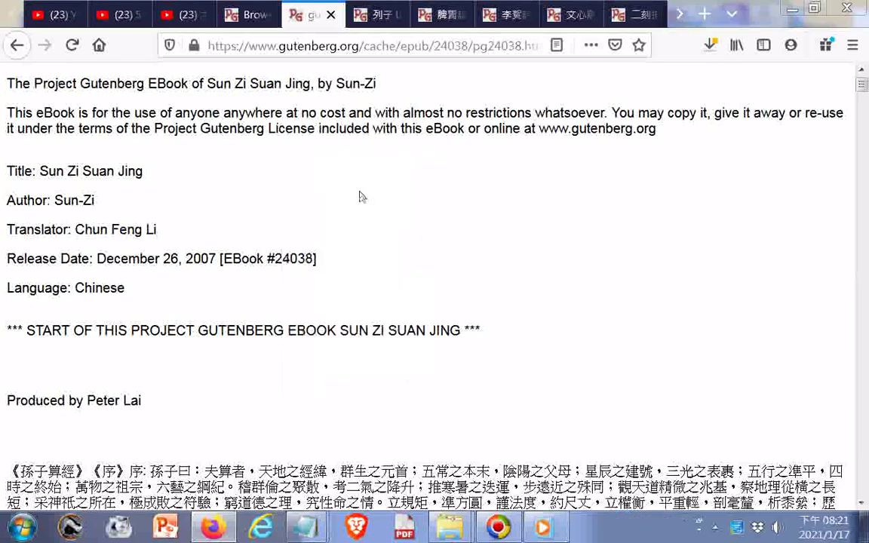
click(249, 399)
right_click(240, 396)
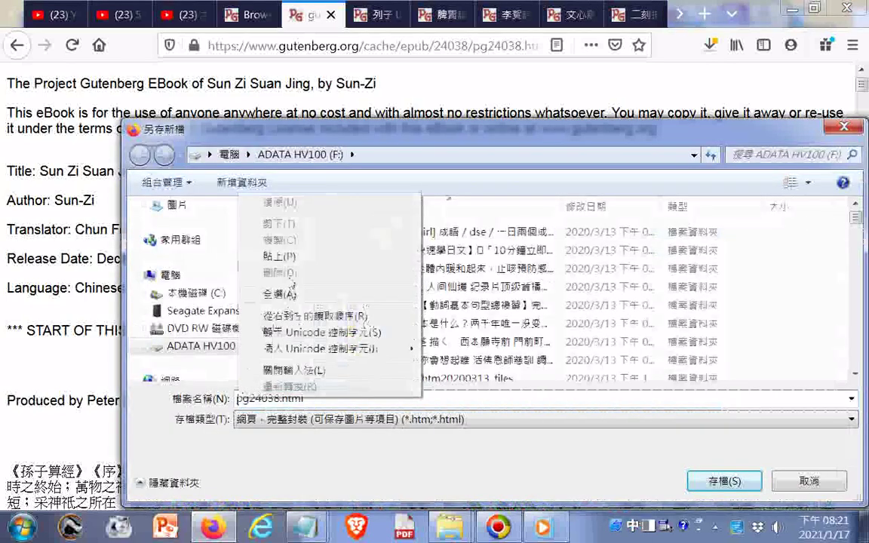
click(279, 256)
click(722, 480)
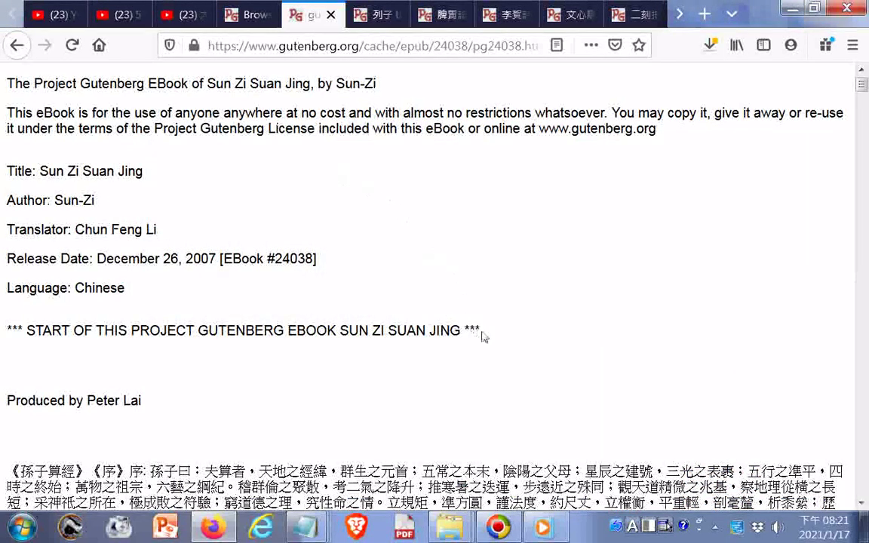
Step: Take a Firefox screenshot of the visible part of the 孫子算經 text and download it
right_click(516, 351)
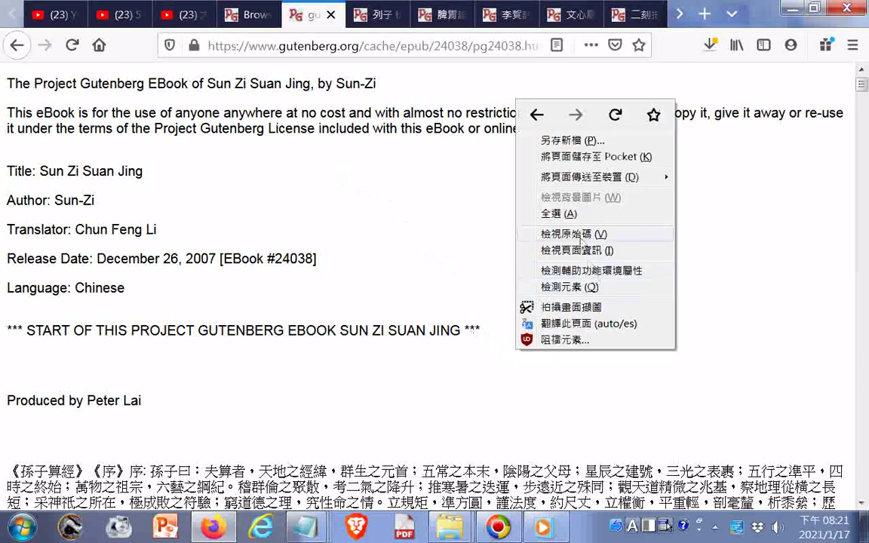
click(575, 307)
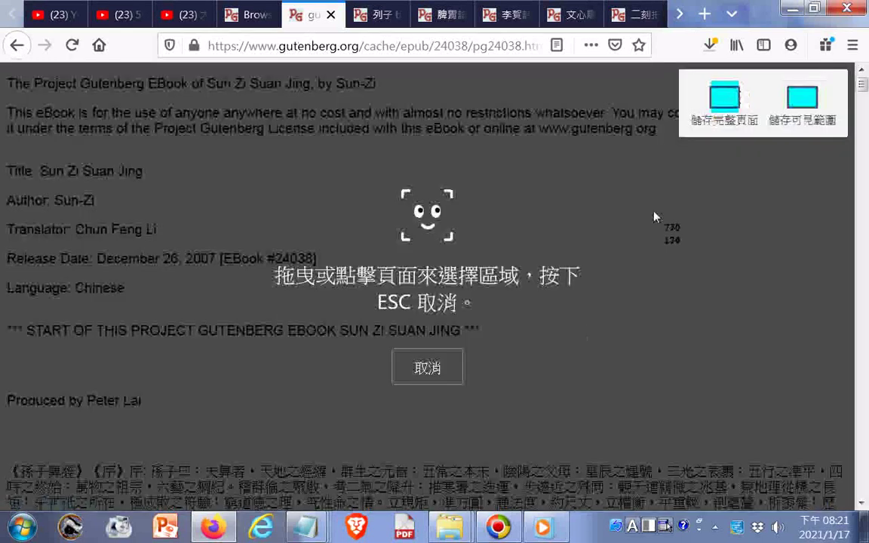
click(790, 111)
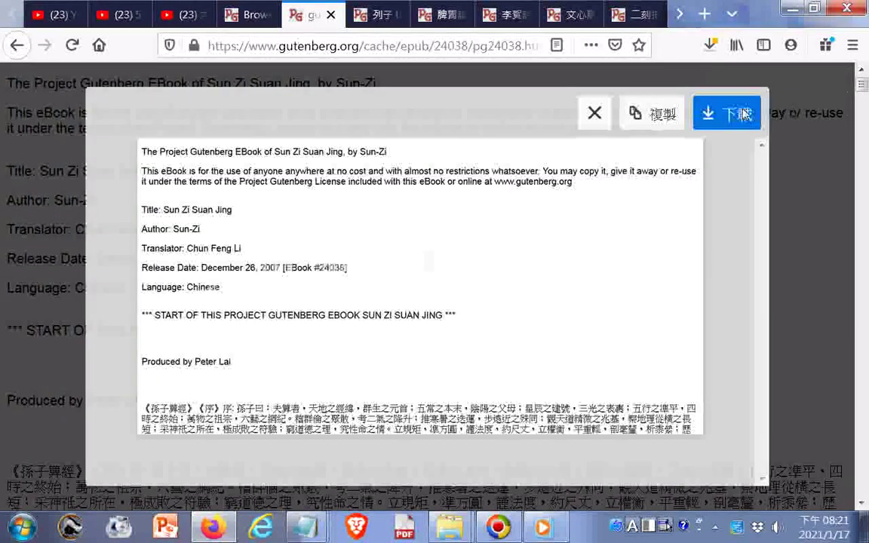
click(743, 113)
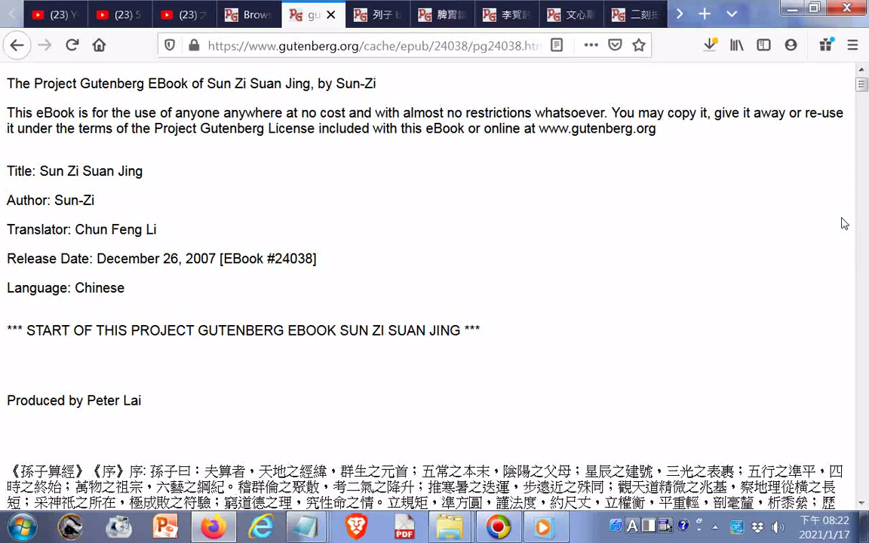
scroll(828, 223, down, 1)
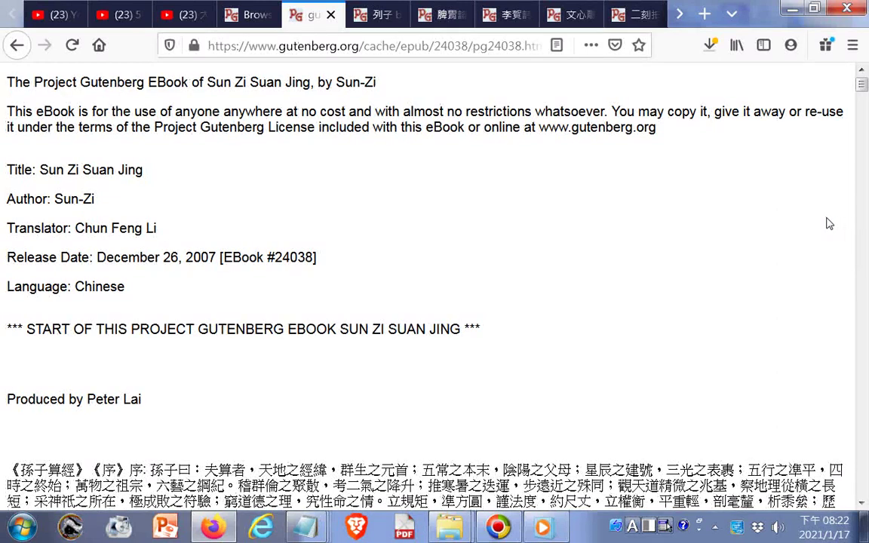
scroll(829, 223, down, 2)
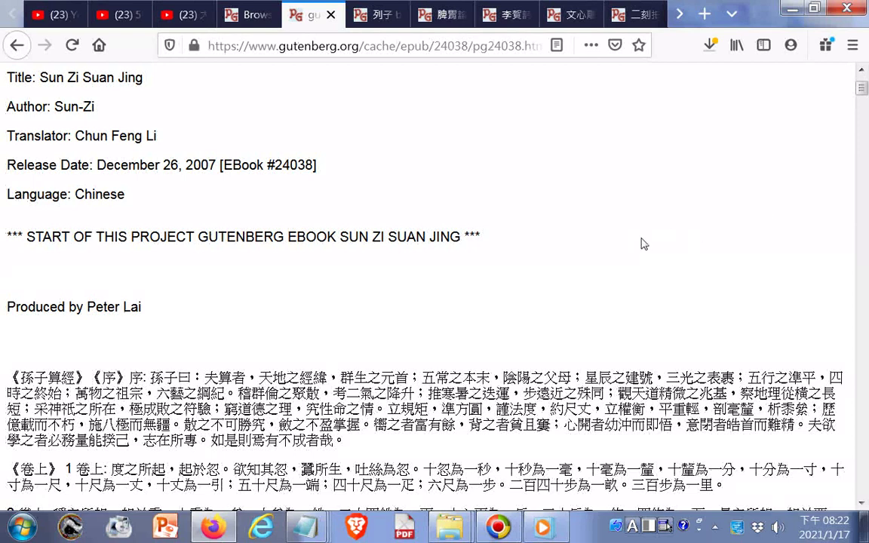
right_click(643, 243)
click(699, 448)
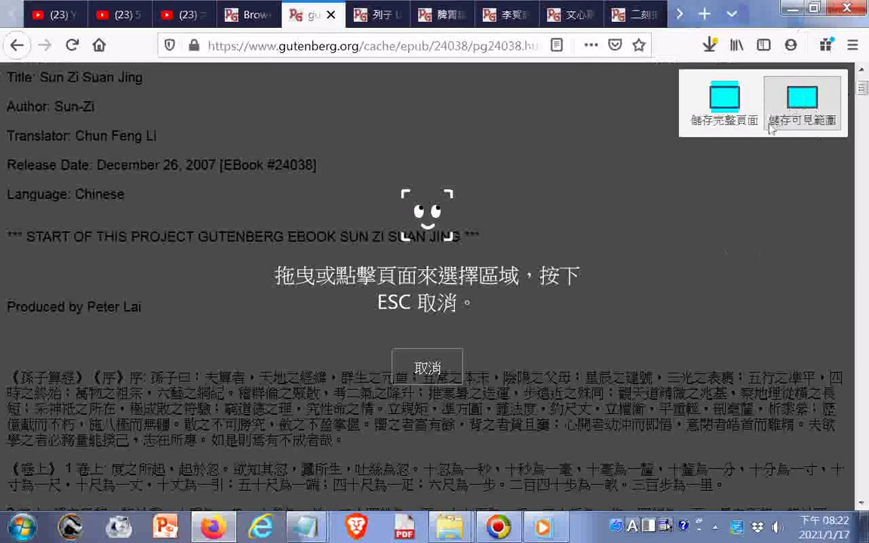
key(Escape)
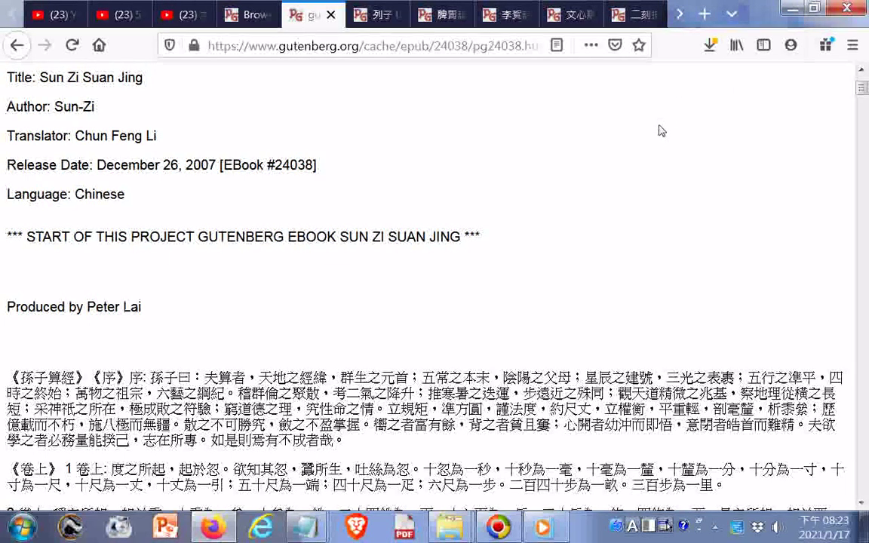
Step: Close the 孫子算經 text, copy the title of the 列子 ebook, and open its Generated HTML (no images) version
click(330, 15)
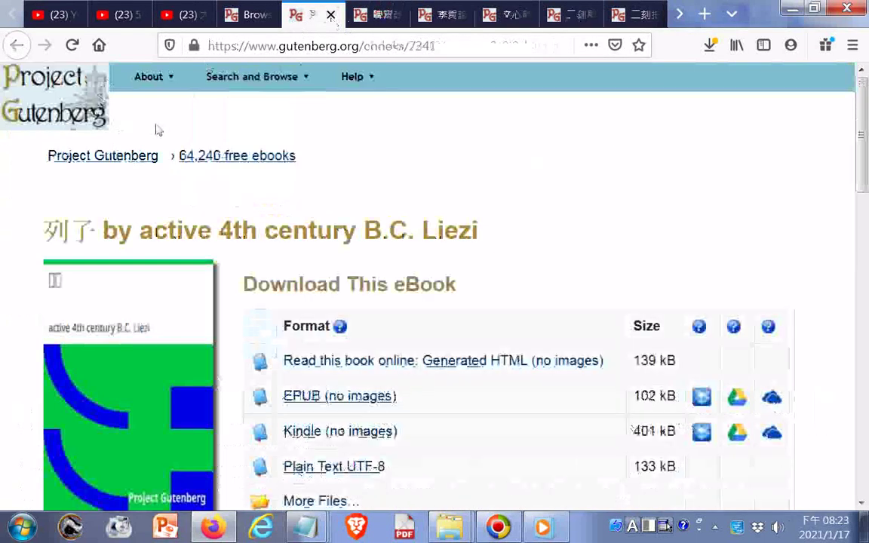
drag(47, 236, 94, 232)
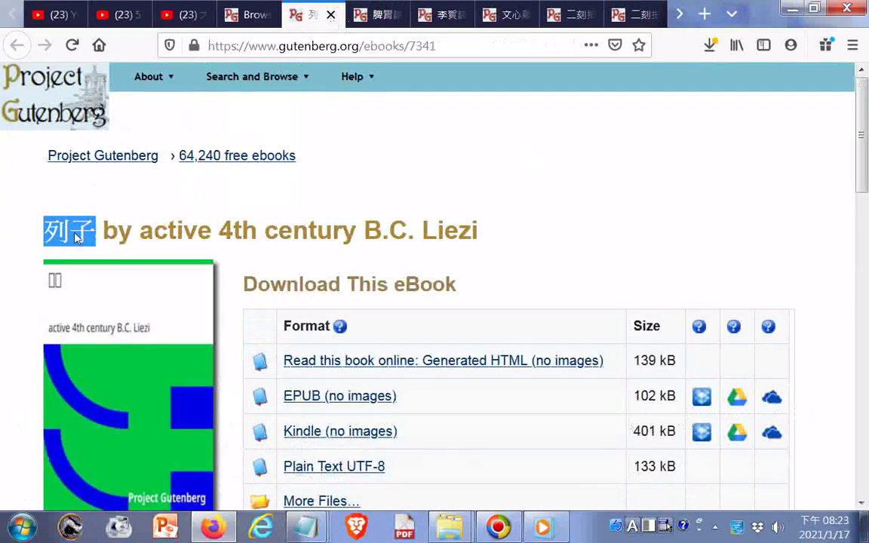
right_click(75, 236)
click(112, 246)
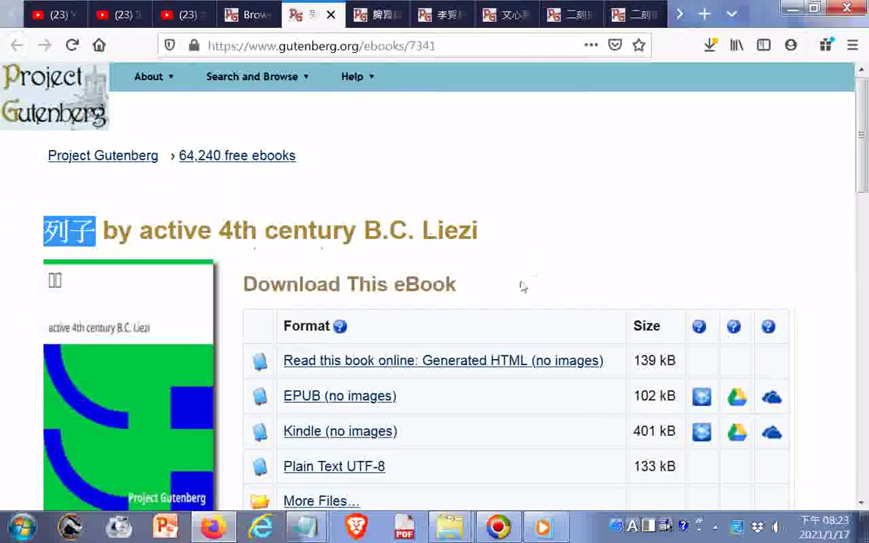
click(456, 362)
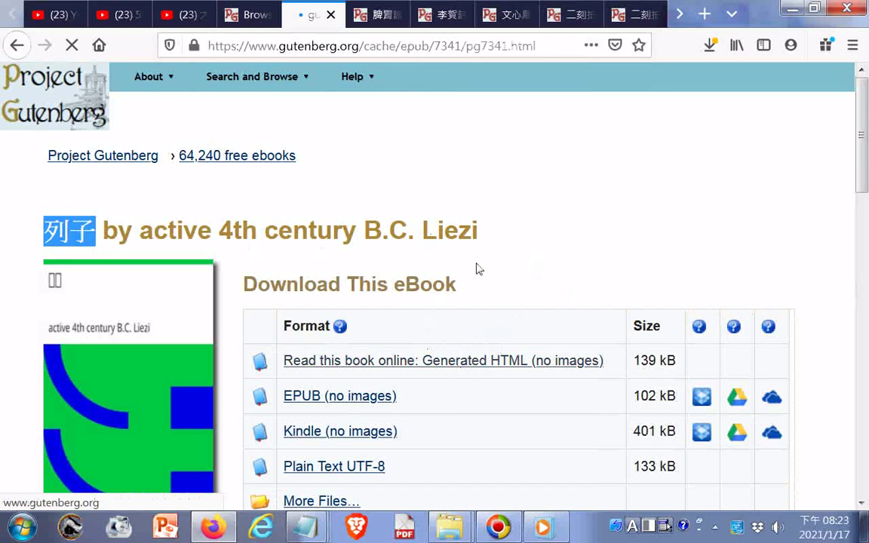
Step: Save the complete web page on ADATA HV100 (F:) as 列子pg7341.html, with the copied title placed before the file name
right_click(382, 376)
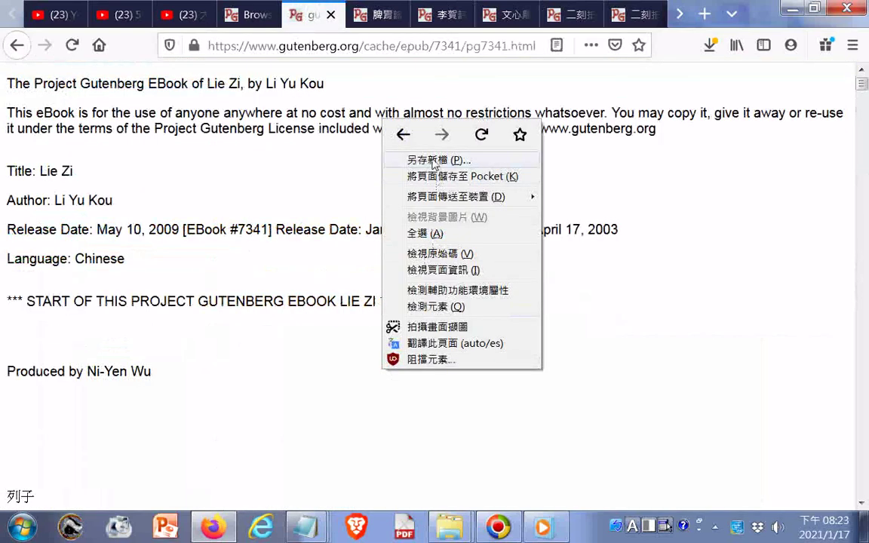
click(392, 159)
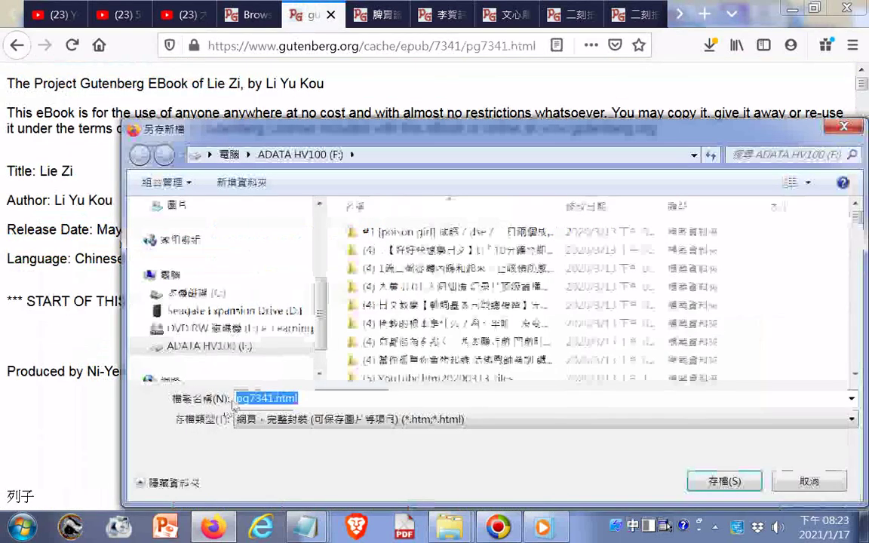
click(236, 398)
right_click(236, 399)
click(281, 252)
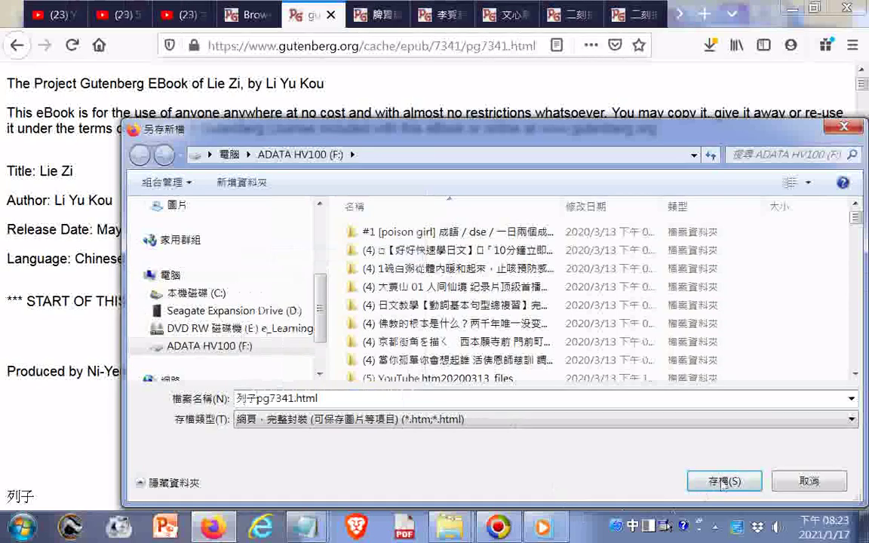
key(Return)
Step: Close the 列子 ebook, copy the title of the 脾胃論 ebook, and open its Generated HTML (no images) version
scroll(409, 232, down, 1)
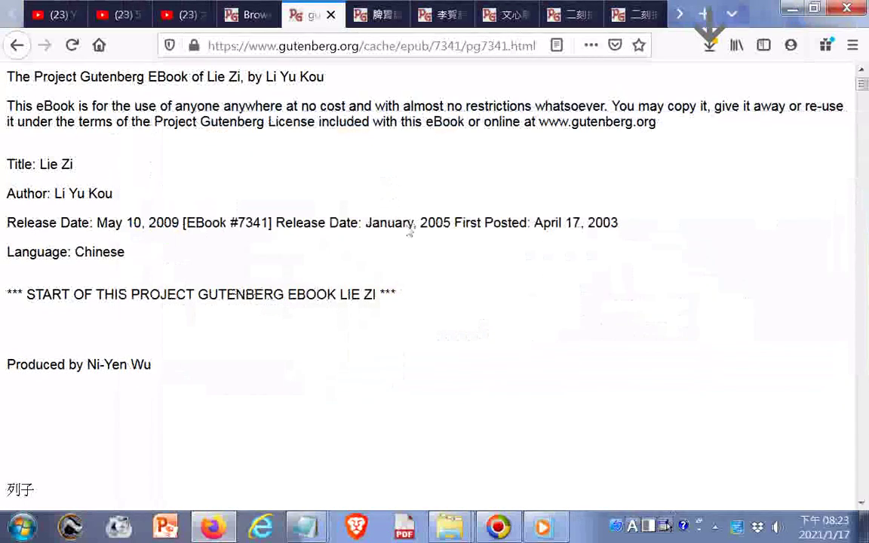
scroll(410, 232, down, 5)
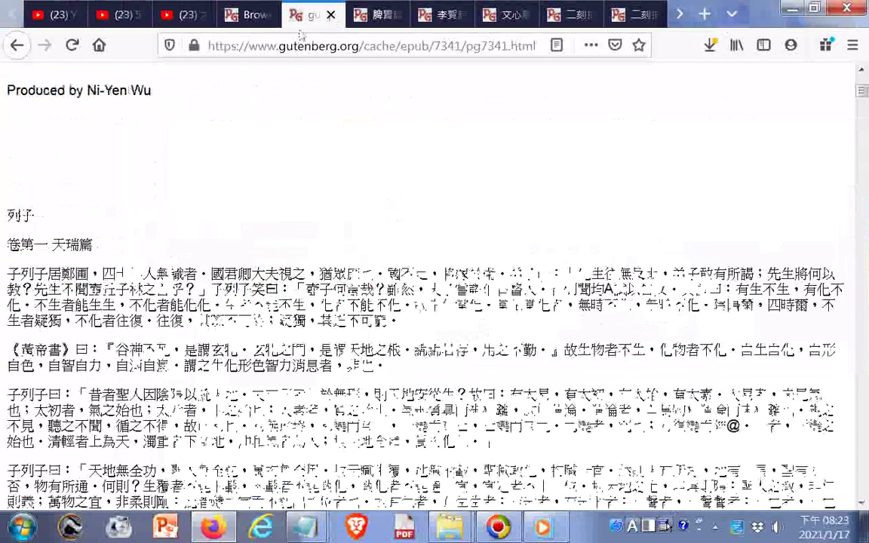
click(16, 44)
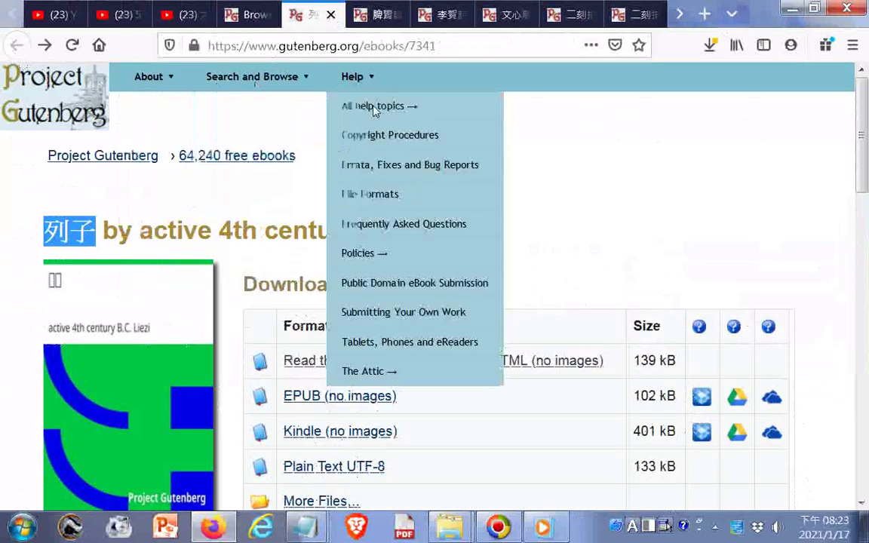
click(331, 14)
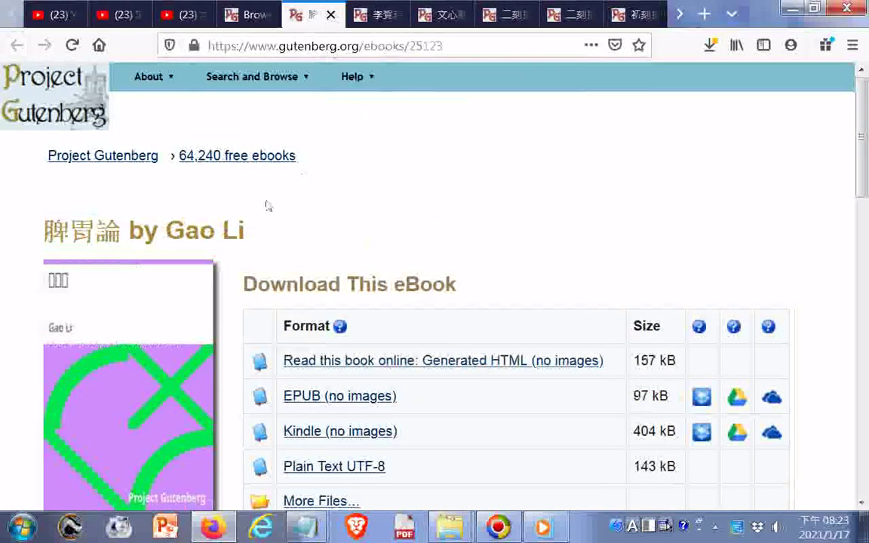
drag(50, 235, 114, 230)
right_click(112, 226)
click(144, 236)
click(489, 354)
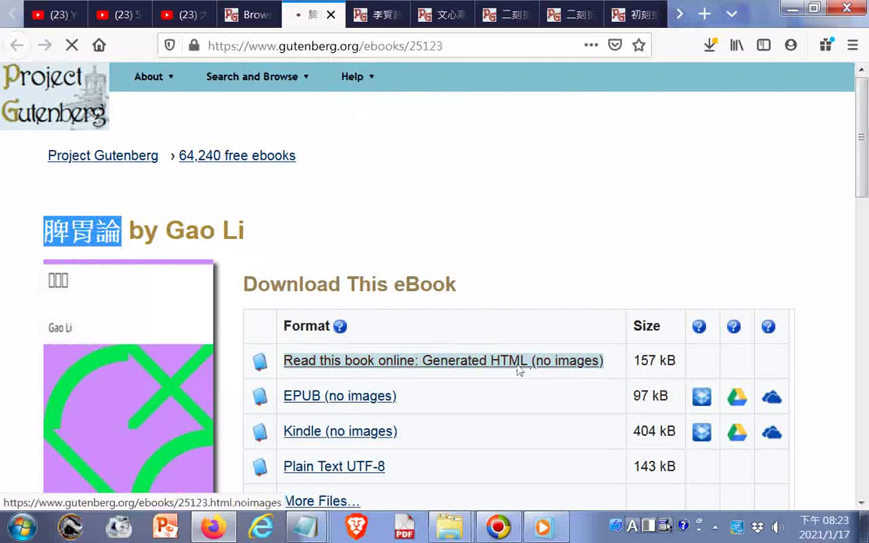
Step: Save the complete web page on ADATA HV100 (F:) as 脾胃論pg25123.html, with the copied title placed before the file name
right_click(334, 381)
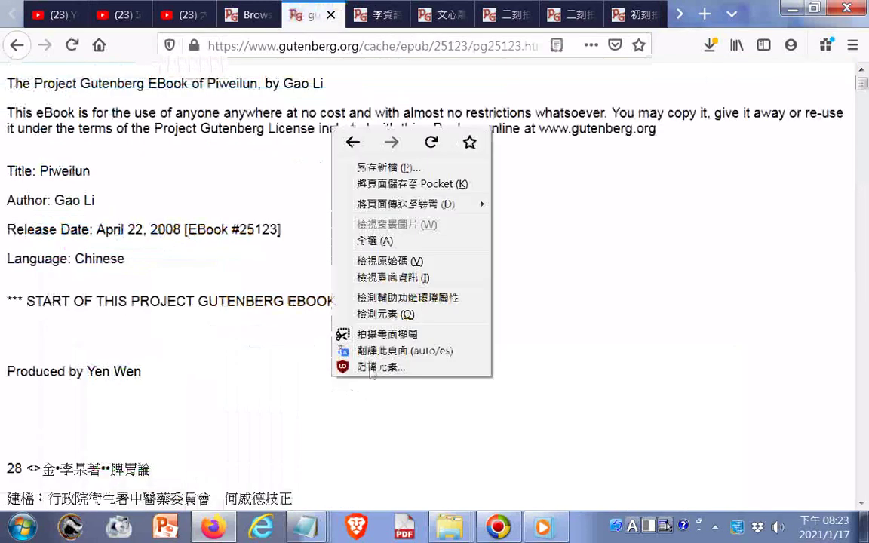
click(390, 168)
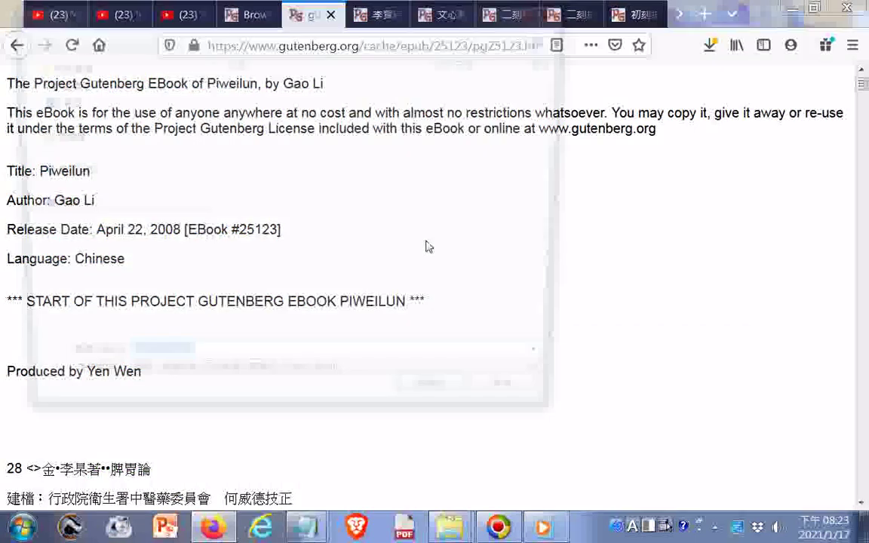
click(241, 400)
right_click(240, 400)
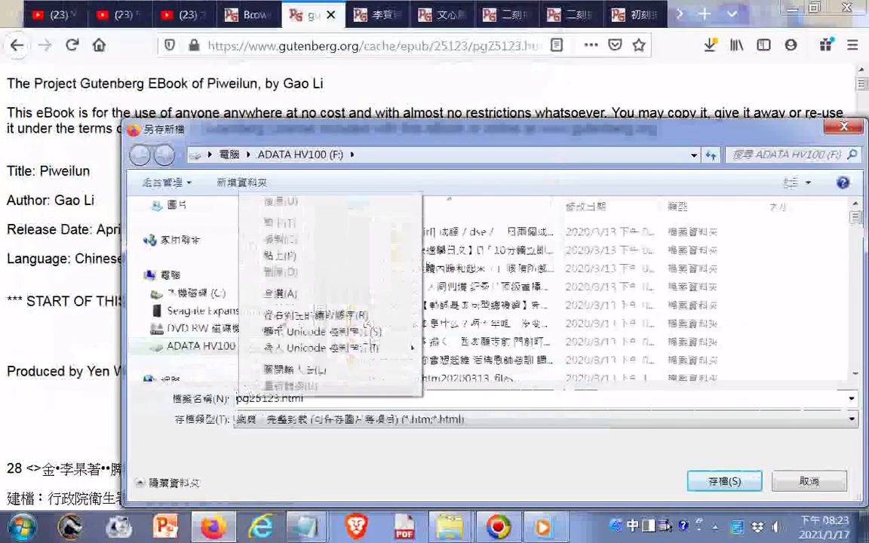
click(260, 256)
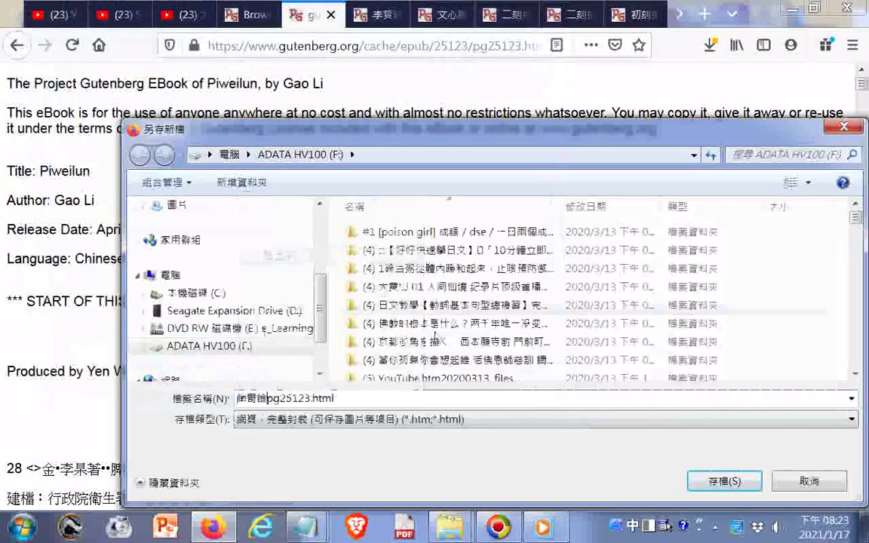
click(731, 480)
Step: Close the 脾胃論 text, copy the full title of the 李賀詩選 ebook, and open its Generated HTML (no images) version
click(331, 17)
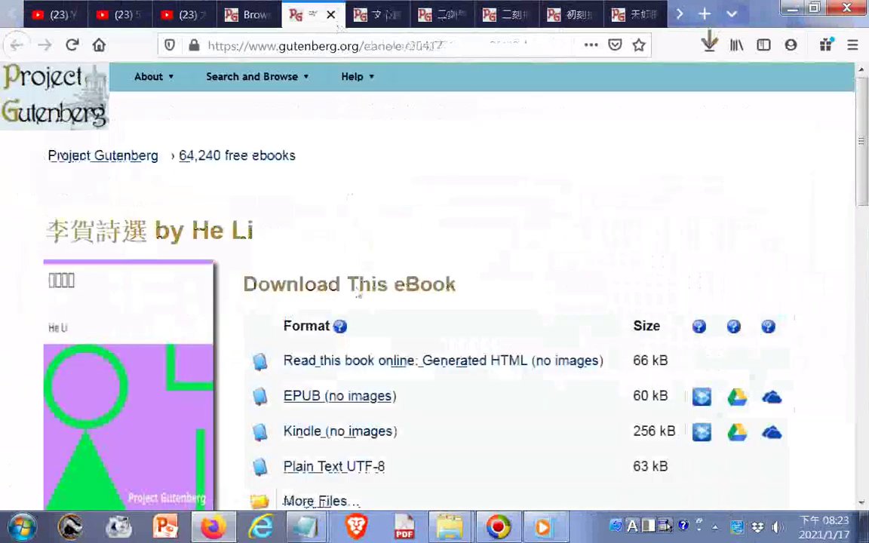
drag(44, 228, 129, 224)
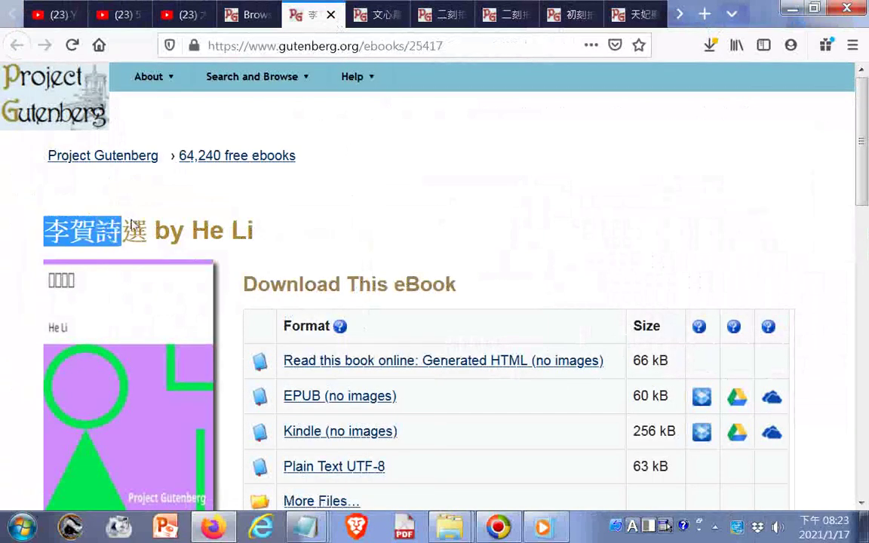
click(130, 223)
drag(60, 236, 135, 220)
right_click(122, 235)
click(168, 246)
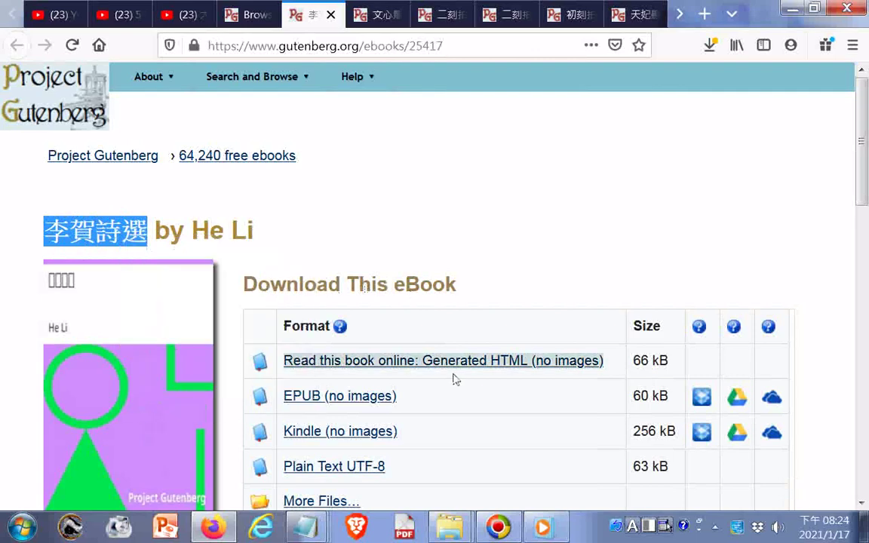
click(484, 363)
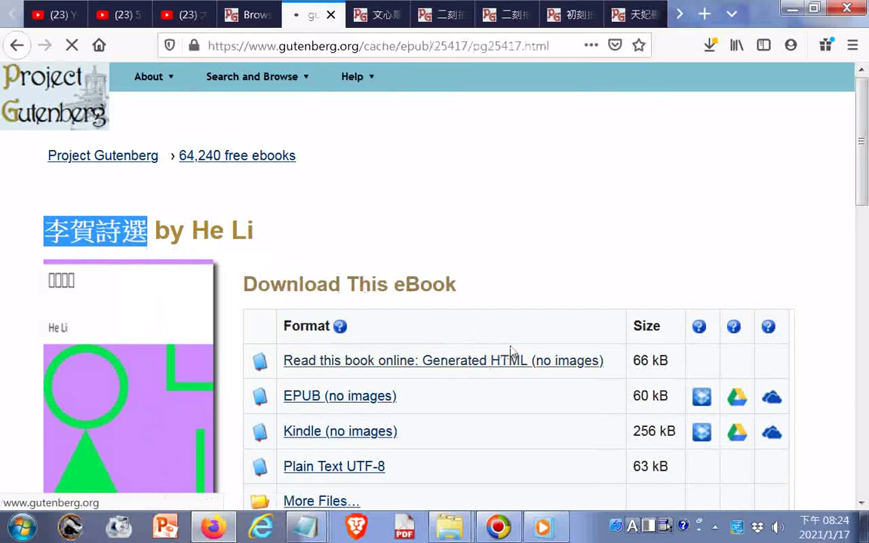
Step: Save the complete web page on ADATA HV100 (F:) as 李賀詩選pg25417.html, with the copied title placed before the file name
right_click(489, 106)
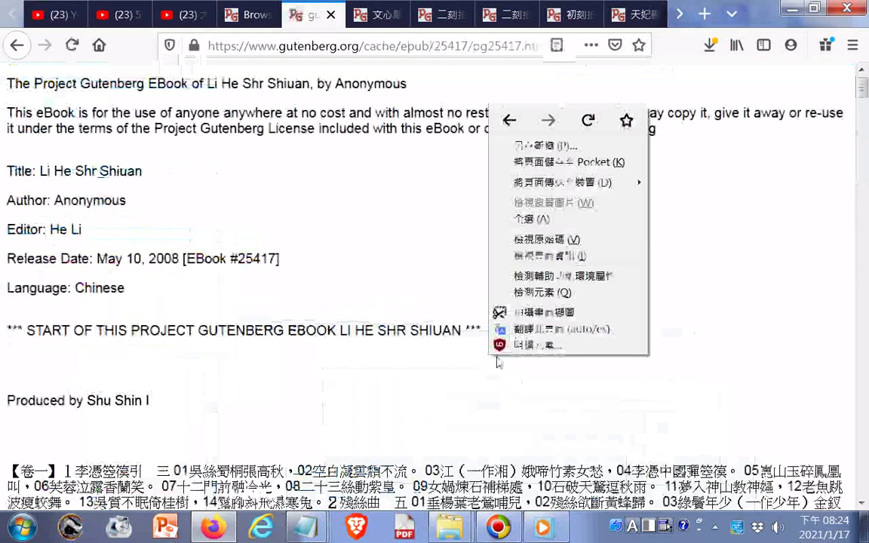
click(545, 148)
click(249, 399)
right_click(238, 399)
click(278, 259)
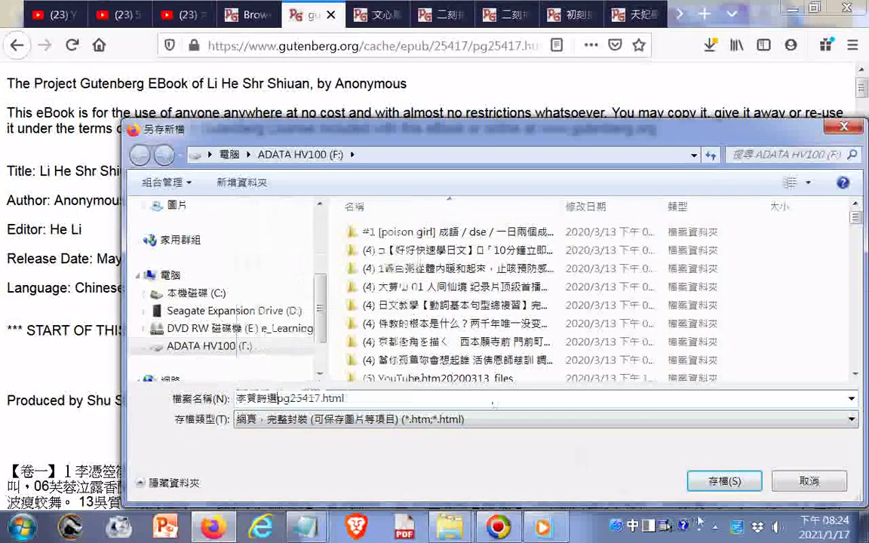
click(722, 481)
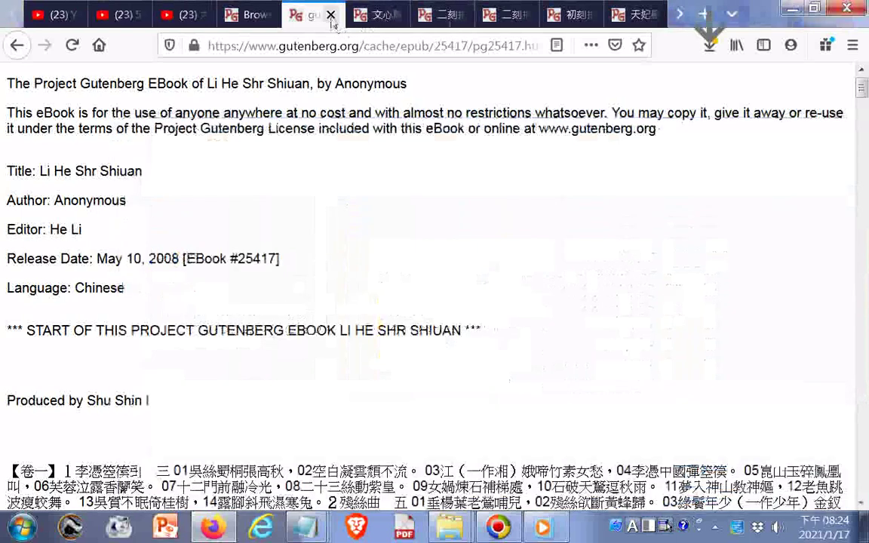
Step: Close the 李賀詩選 text, copy the title of the 文心雕龍 ebook, and open its Generated HTML (no images) version
middle_click(300, 15)
drag(54, 243, 170, 249)
click(512, 362)
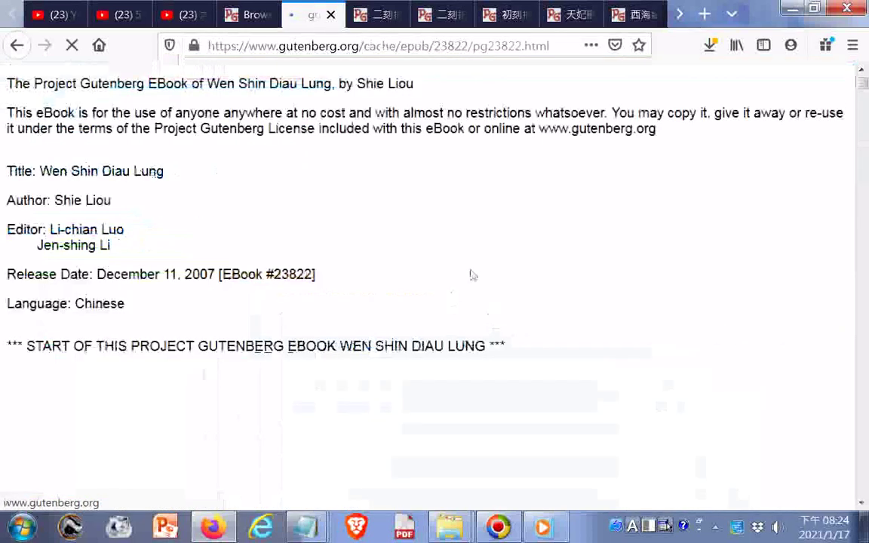
Step: Save the complete 文心雕龍 web page on ADATA HV100 (F:), adding the copied title before pg23822.html
right_click(473, 274)
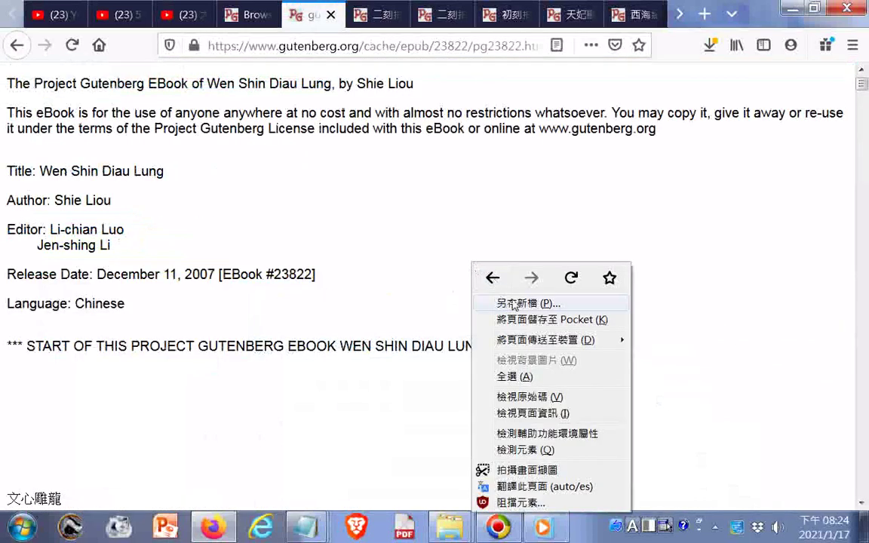
click(513, 303)
click(238, 398)
right_click(240, 399)
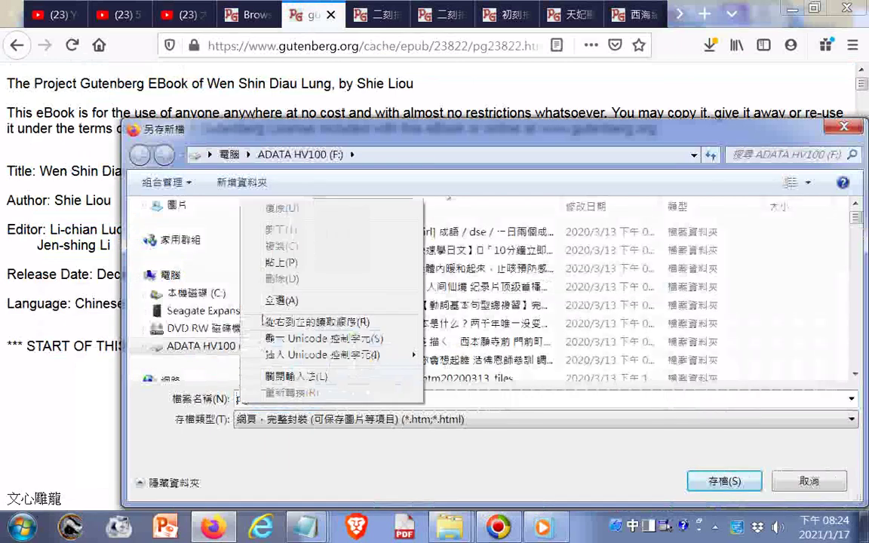
click(285, 264)
click(721, 479)
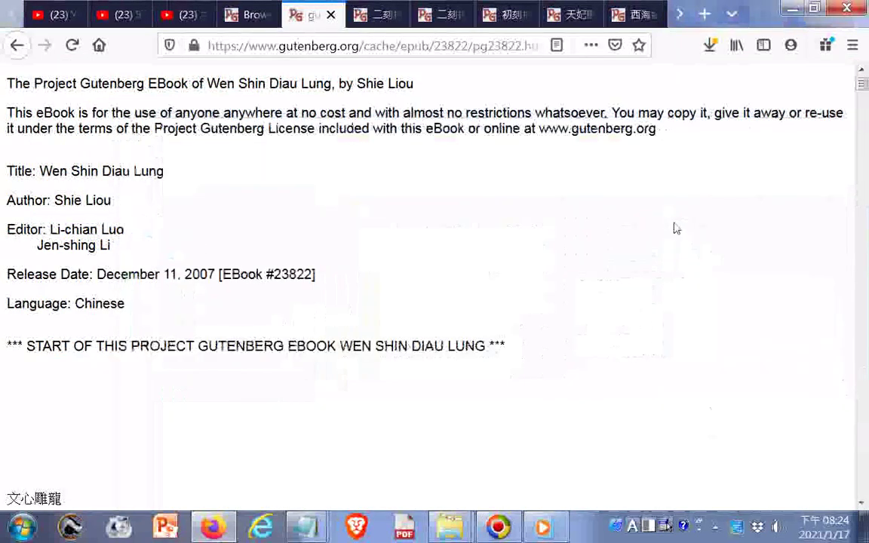
Step: Close the 文心雕龍 text, copy the title of the 二刻拍案惊奇 ebook, and open its Generated HTML (no images) version
scroll(675, 228, down, 2)
scroll(665, 213, up, 2)
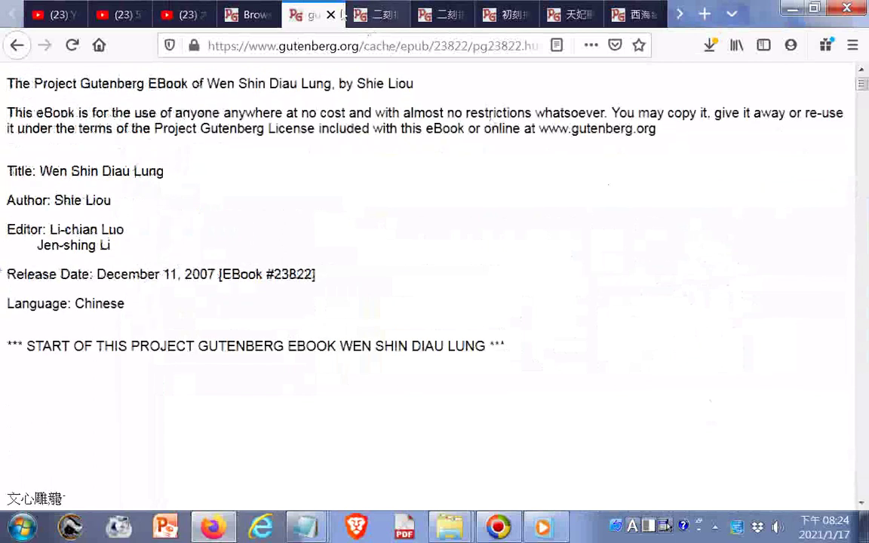
click(16, 45)
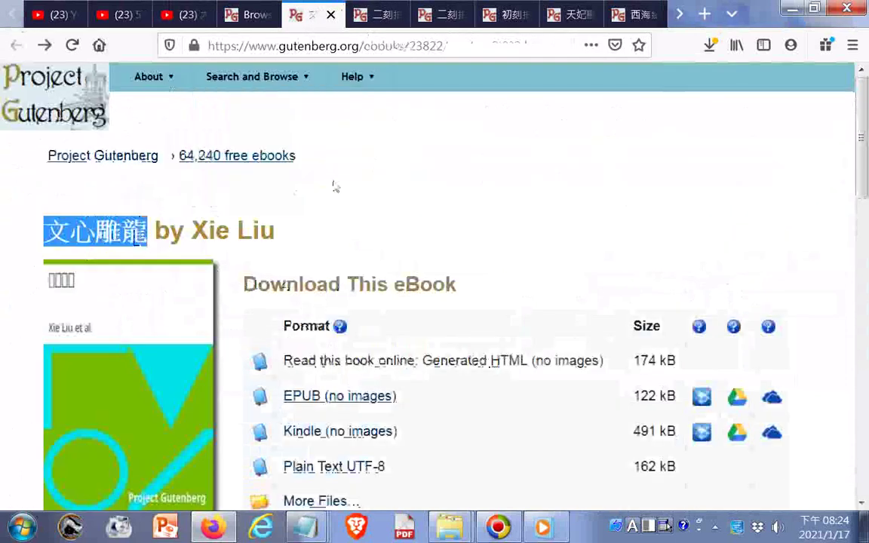
click(331, 14)
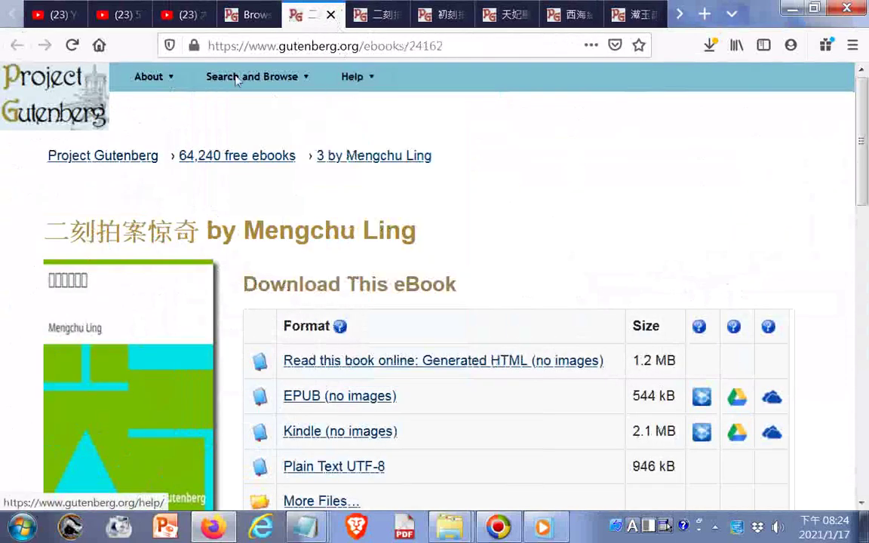
drag(47, 218, 200, 226)
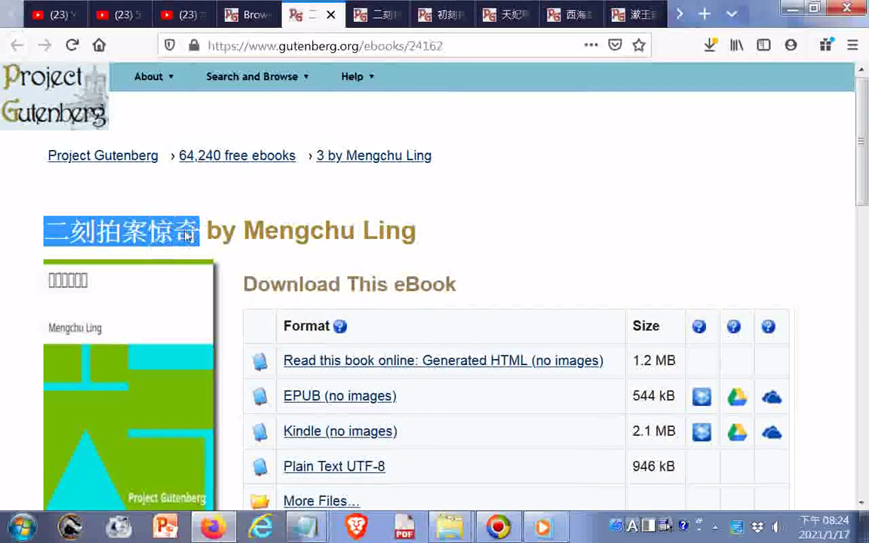
right_click(187, 235)
click(227, 241)
click(411, 366)
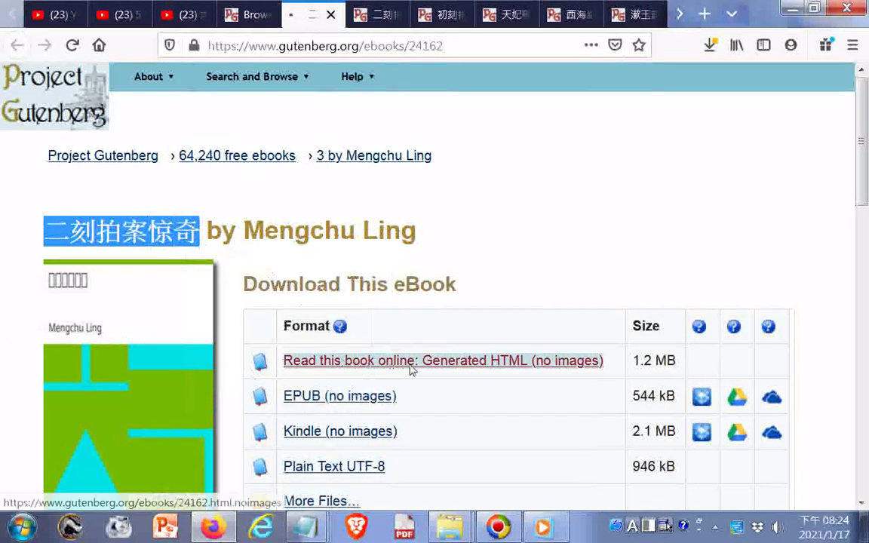
Step: Save the complete web page on ADATA HV100 (F:) as 二刻拍案惊奇pg24162.html, with the copied title placed before the file name
right_click(492, 241)
click(512, 274)
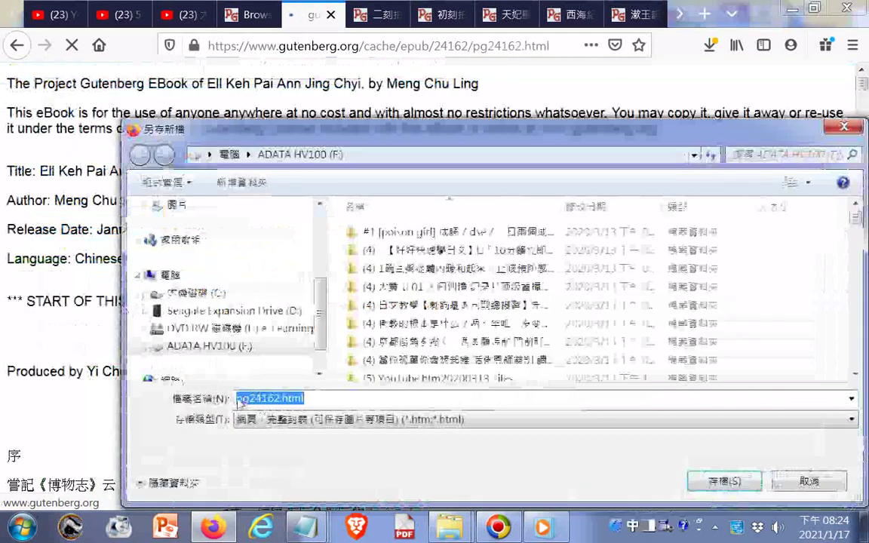
click(237, 399)
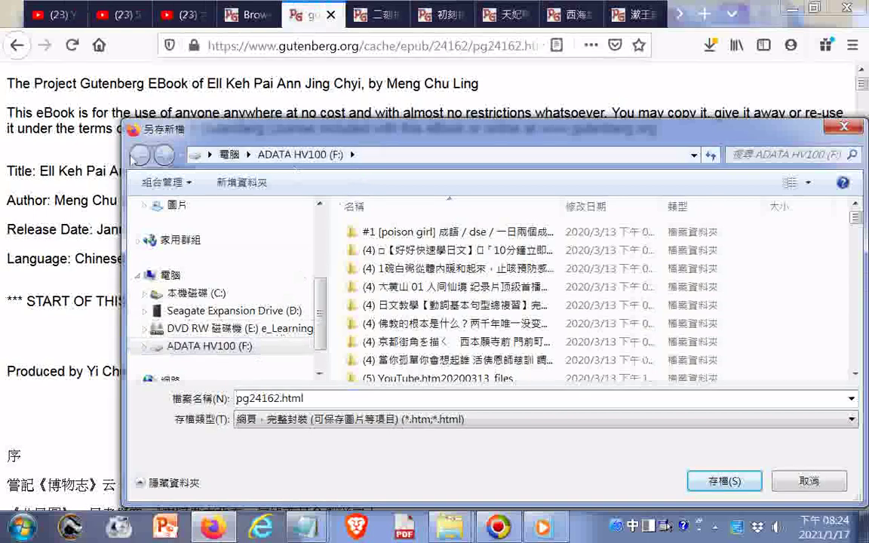
key(ctrl+v)
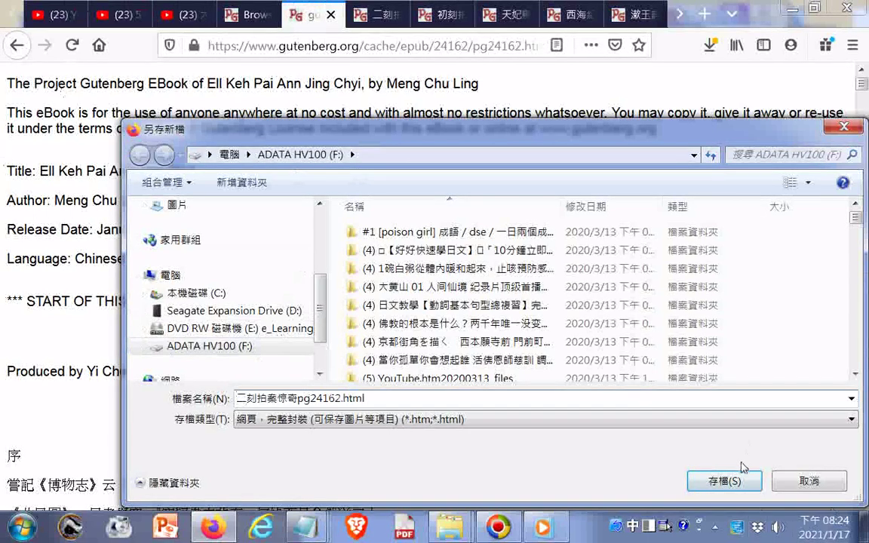
click(724, 480)
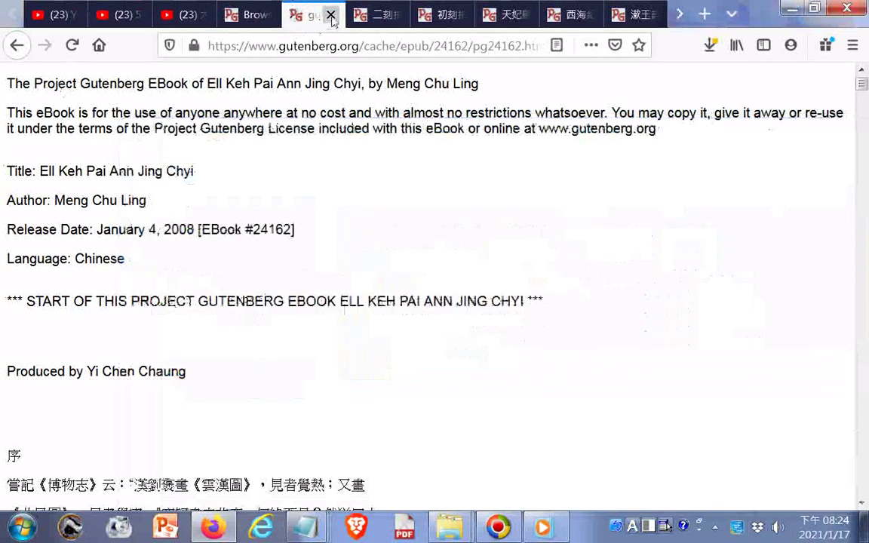
Step: Open the Generated HTML version of the 二刻拍案驚奇 ebook and save it on Seagate Expansion Drive (D:) as 二刻拍案惊奇pg26729.html
key(ctrl+w)
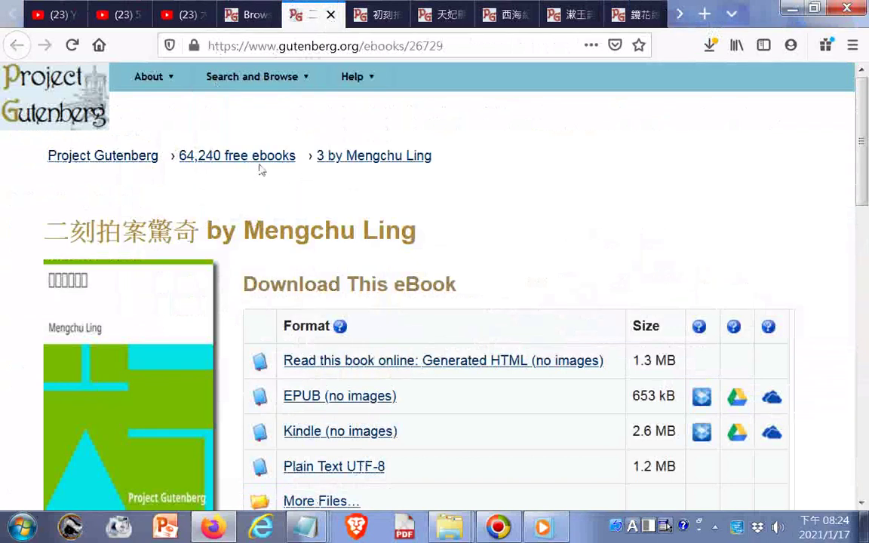
click(519, 366)
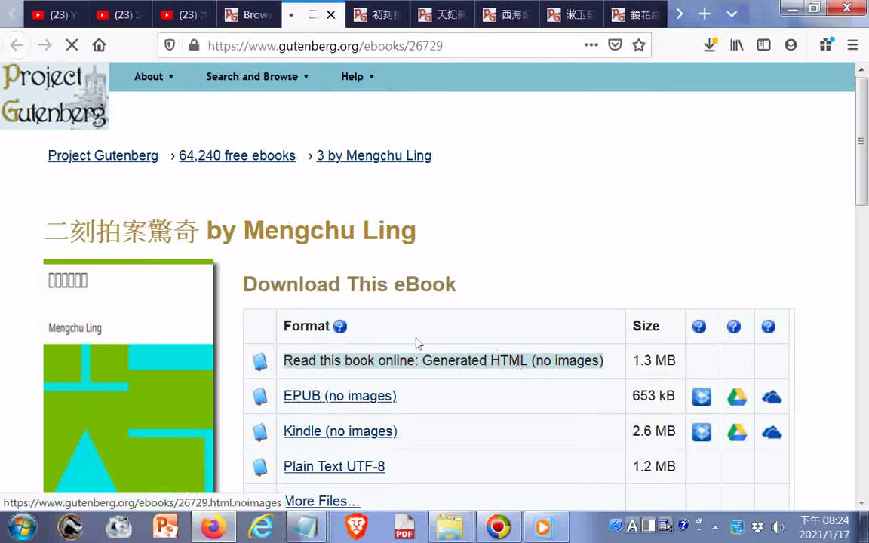
right_click(113, 291)
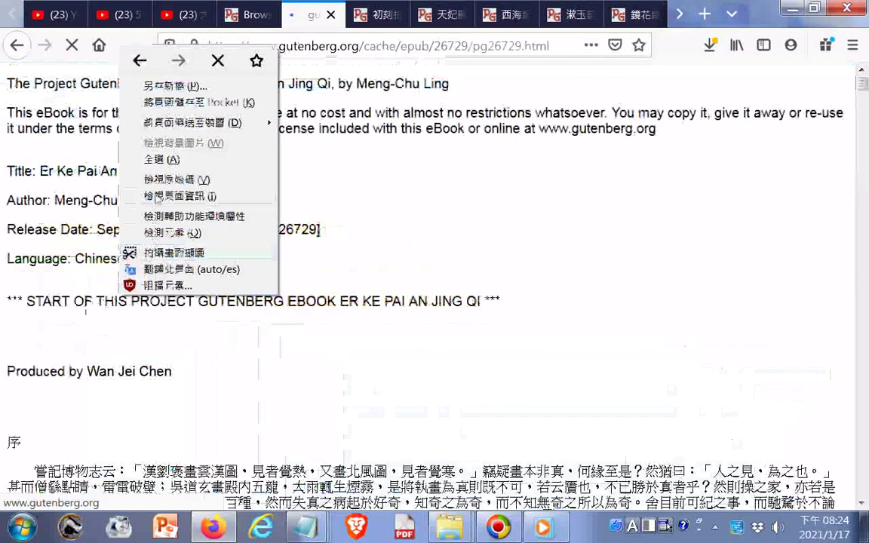
click(157, 88)
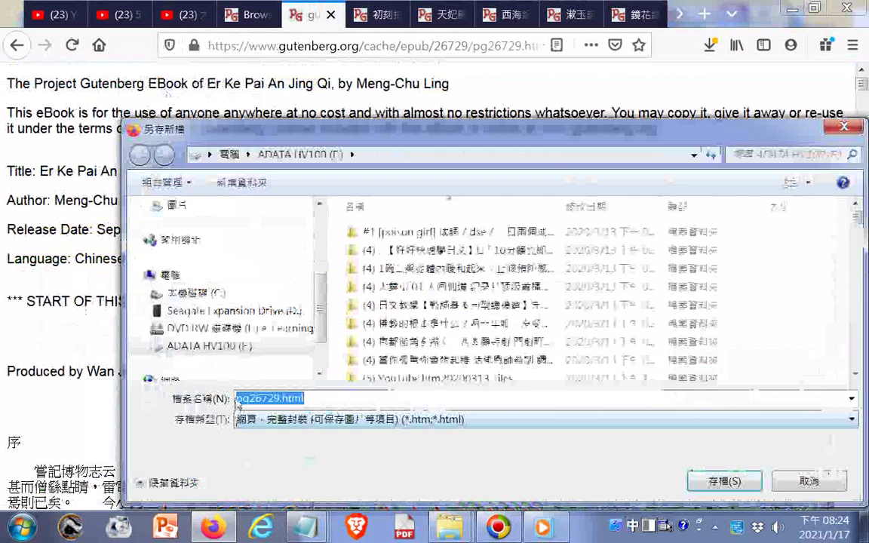
click(237, 398)
right_click(238, 398)
click(292, 254)
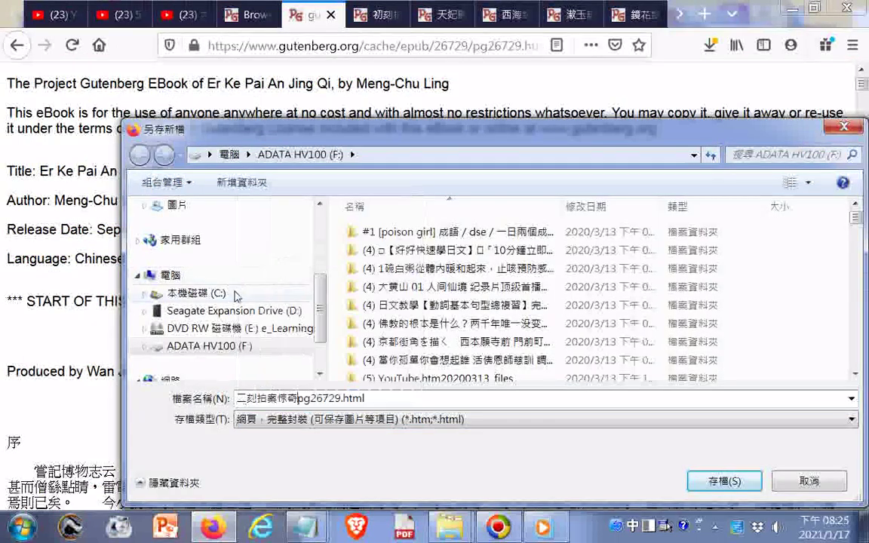
click(315, 316)
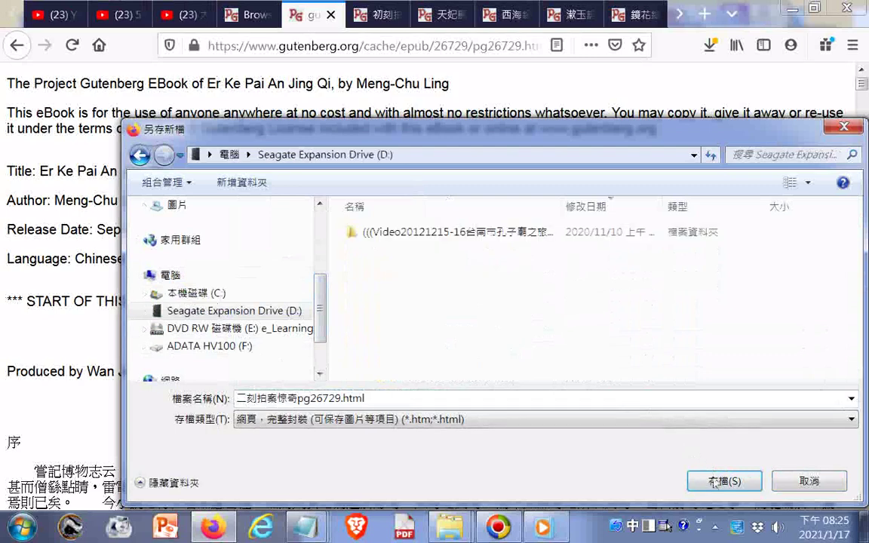
click(715, 481)
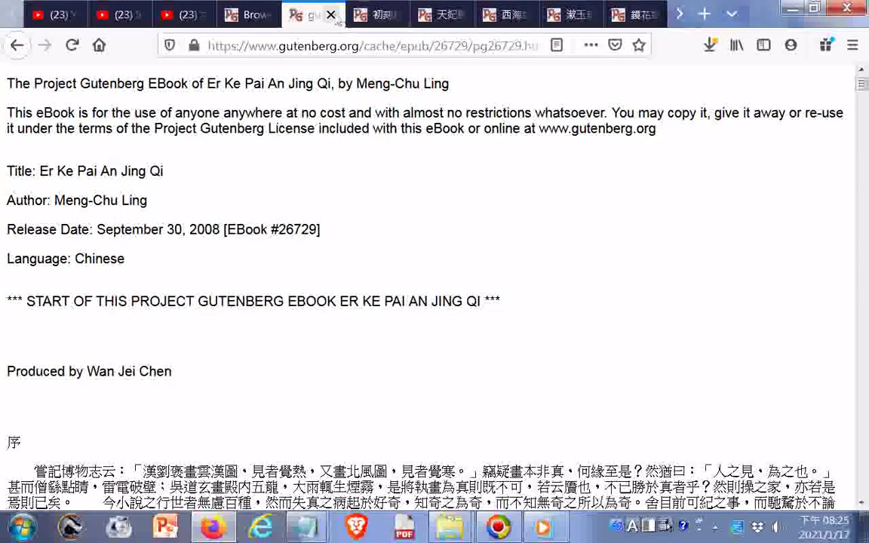
Step: Close the 二刻拍案驚奇 text, copy the title of the 初刻拍案驚奇 ebook, and open its Generated HTML (no images) version
click(330, 14)
drag(49, 233, 176, 237)
right_click(187, 238)
click(219, 246)
drag(425, 363, 432, 368)
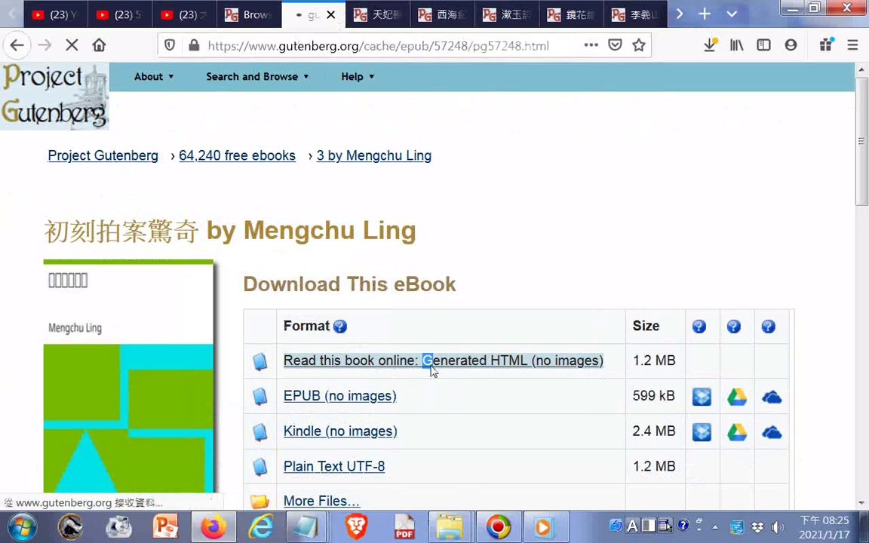
Step: Save the complete web page on Seagate Expansion Drive (D:) as 初刻拍案驚奇pg57248.html, adding the copied title before the default name
right_click(243, 142)
click(279, 179)
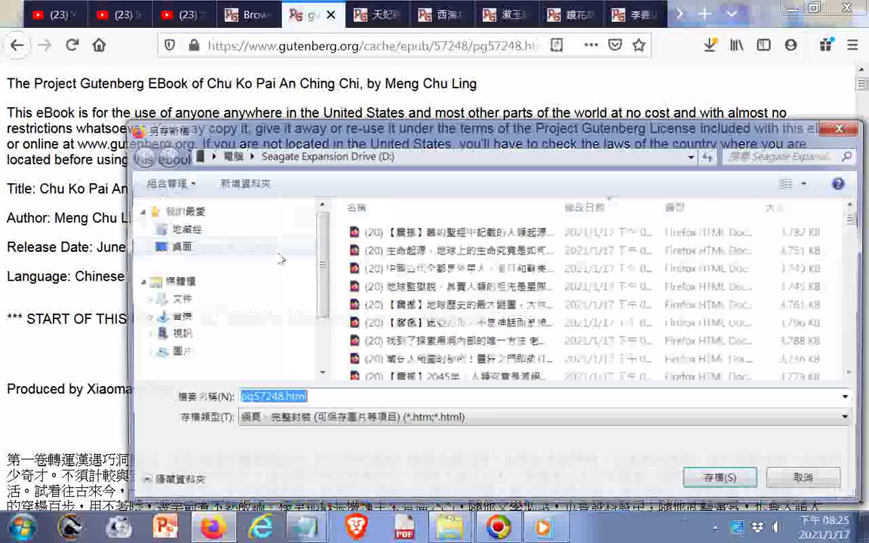
click(240, 398)
right_click(242, 398)
click(260, 235)
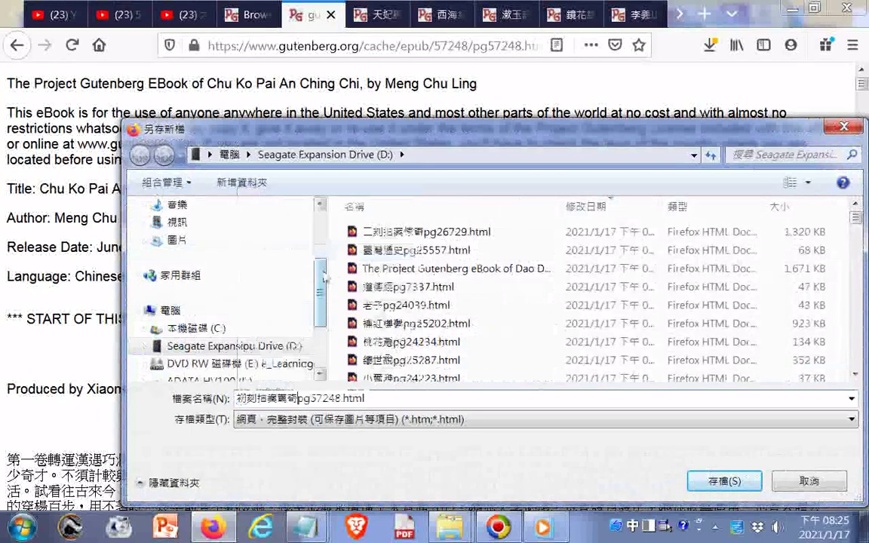
click(724, 481)
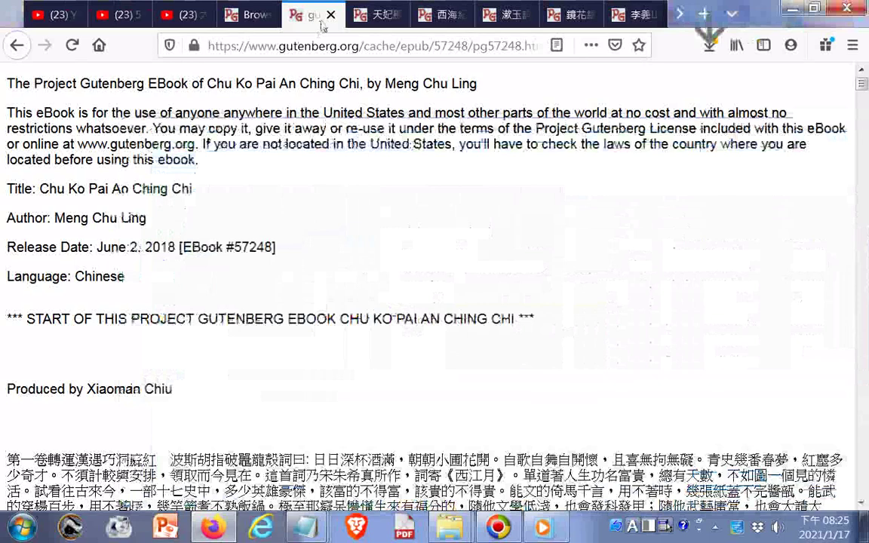
Step: Close the 初刻拍案驚奇 text, copy the title of the 天妃顯聖錄 ebook, and open its Generated HTML (no images) version
click(329, 15)
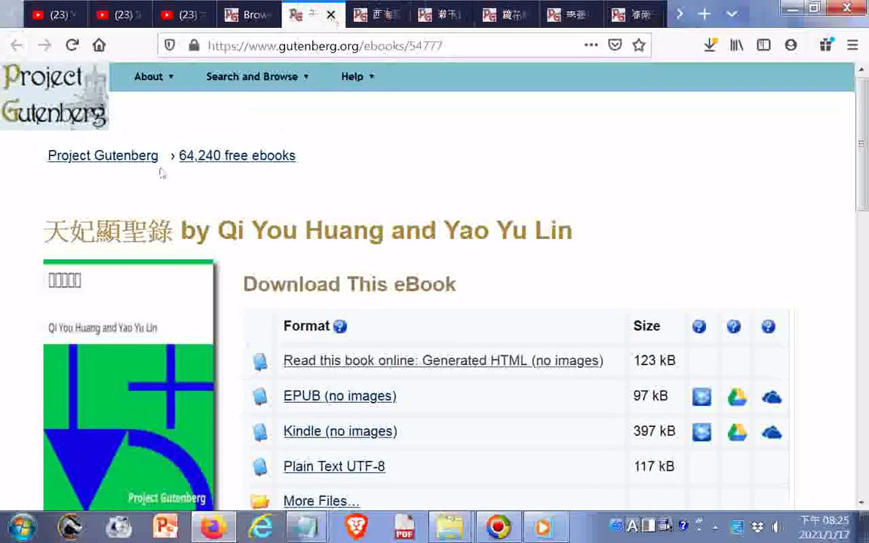
drag(49, 233, 187, 235)
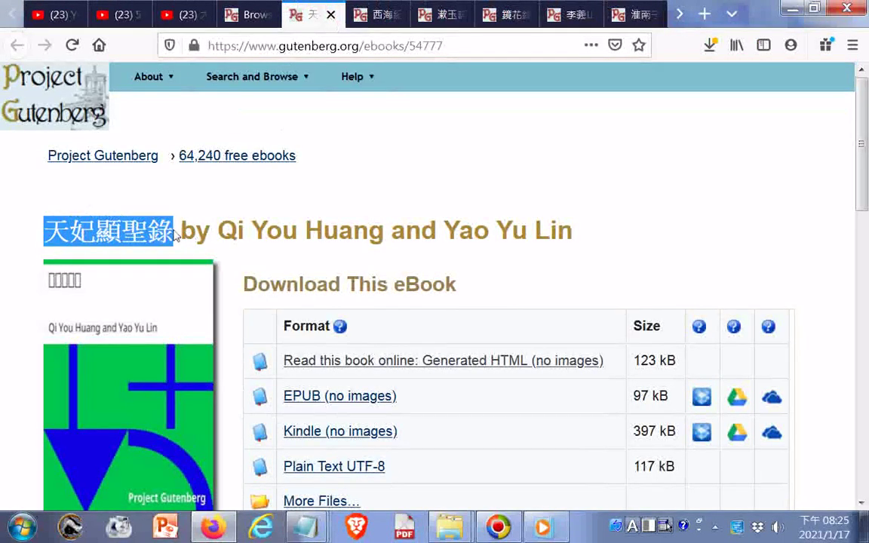
right_click(162, 226)
click(194, 241)
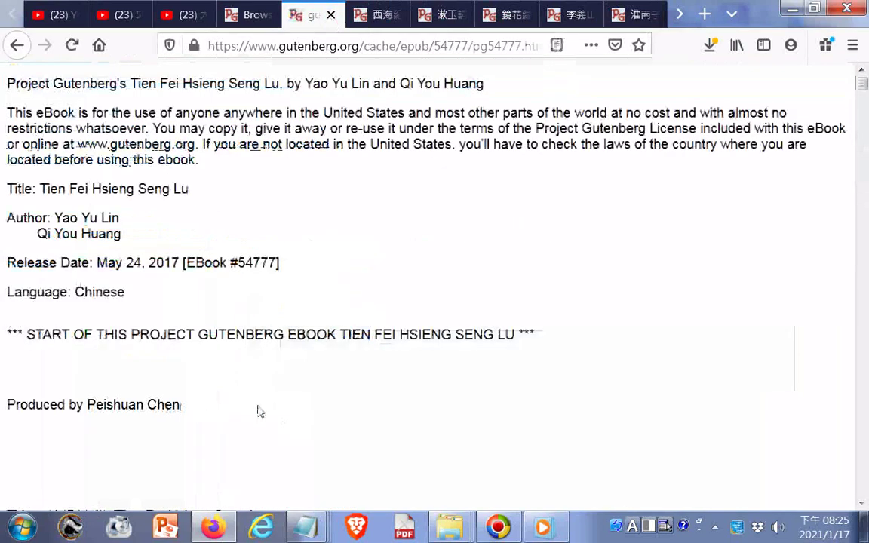
Step: Name the complete web page 天妃顯聖錄pg54777.html, decline replacing the copy on drive D:, and save it on ADATA HV100 (F:) instead
right_click(258, 156)
click(302, 195)
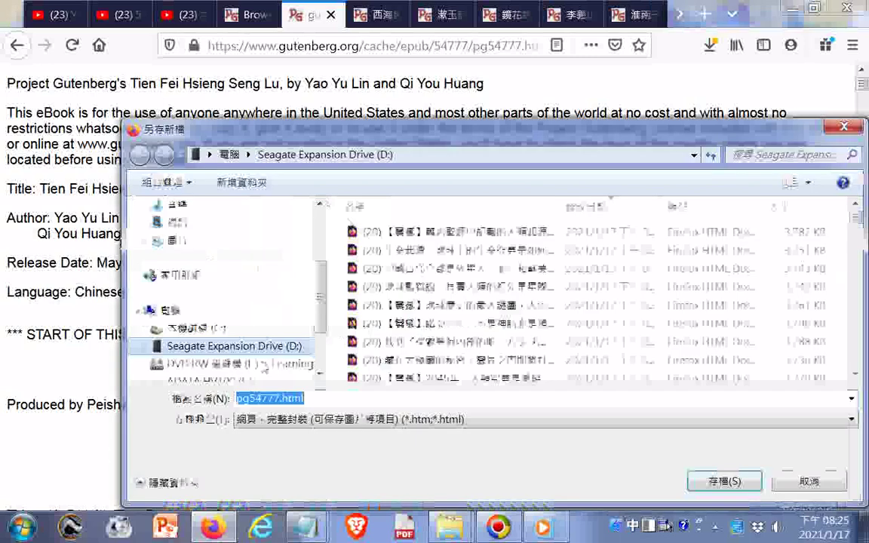
click(240, 401)
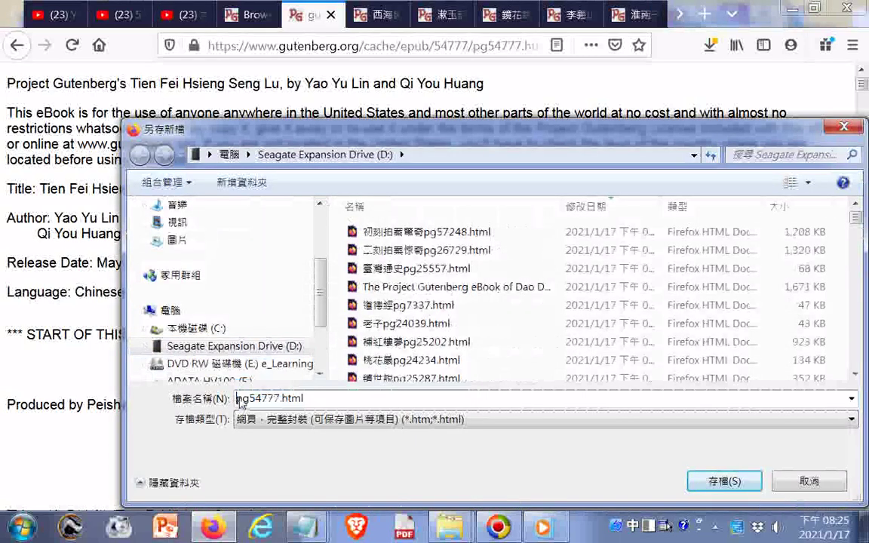
right_click(258, 241)
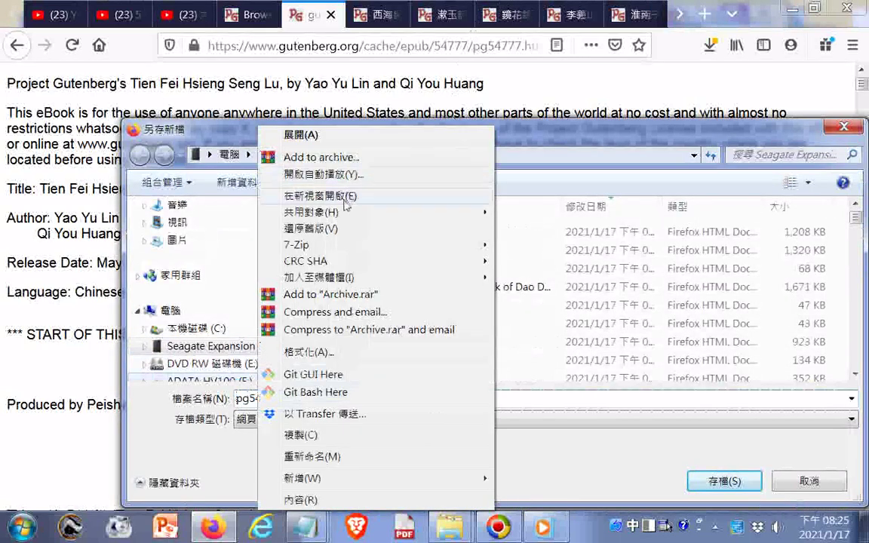
click(240, 408)
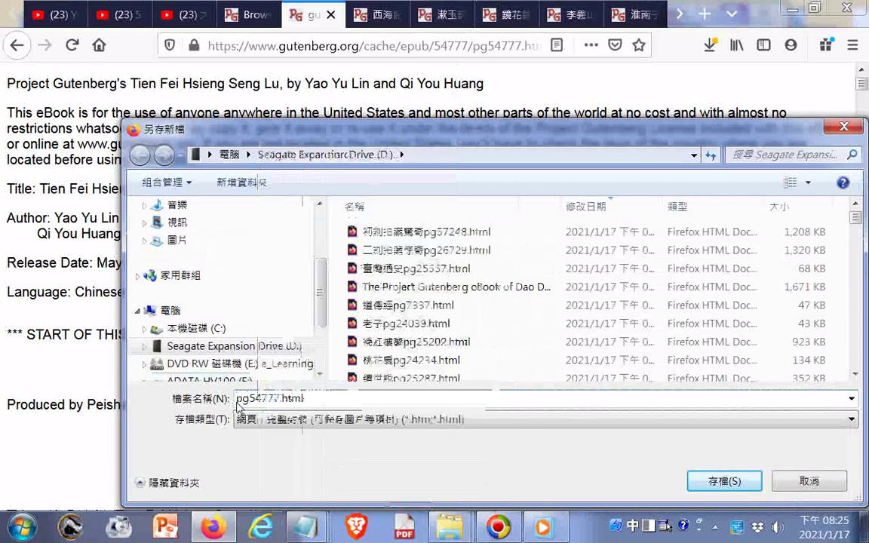
key(ctrl+v)
key(Return)
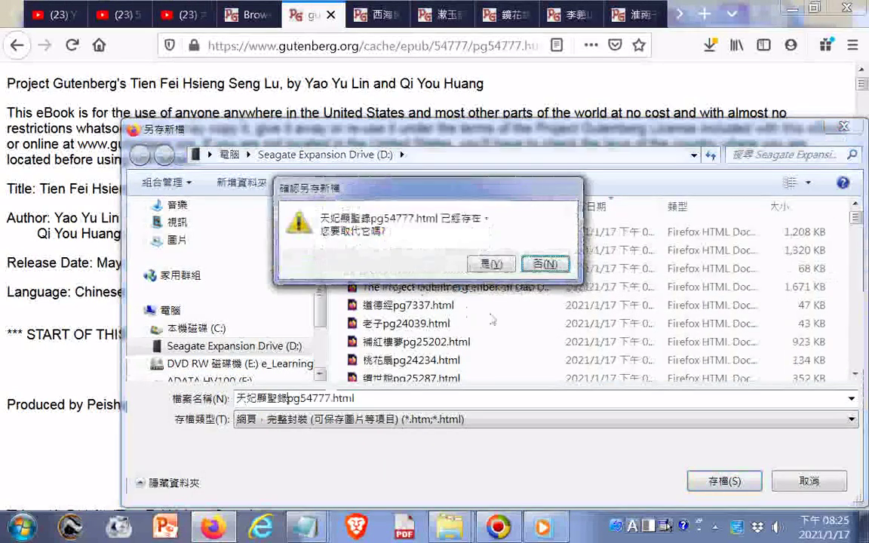
click(537, 261)
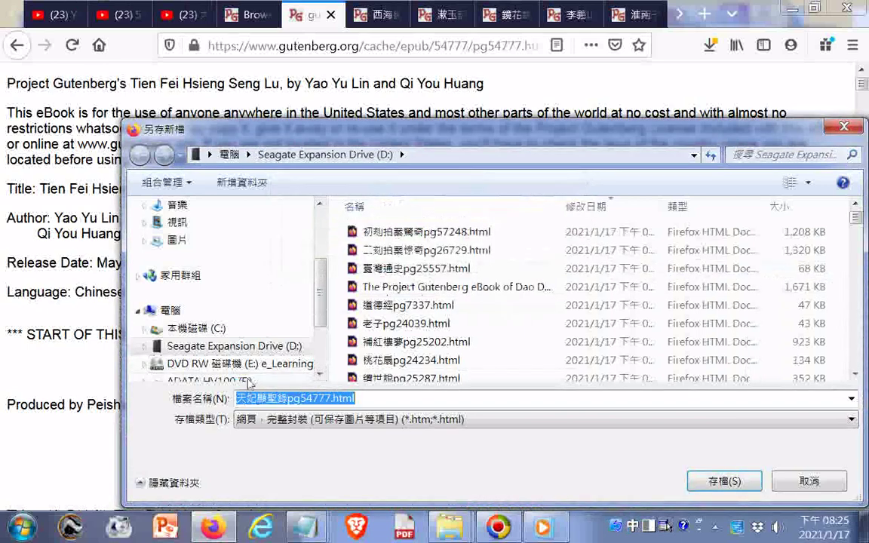
click(200, 379)
click(722, 480)
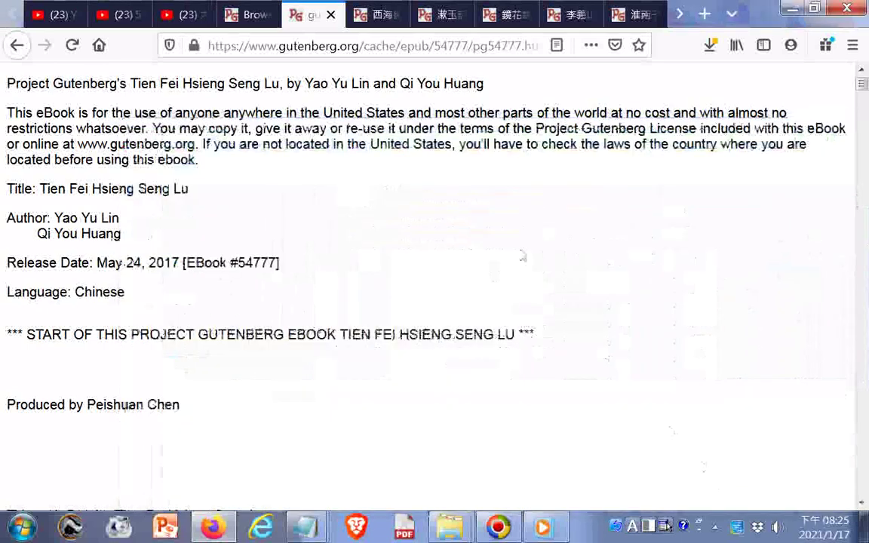
Step: Close the 天妃顯聖錄 text and copy the title of the 西海紀遊草 ebook
middle_click(301, 15)
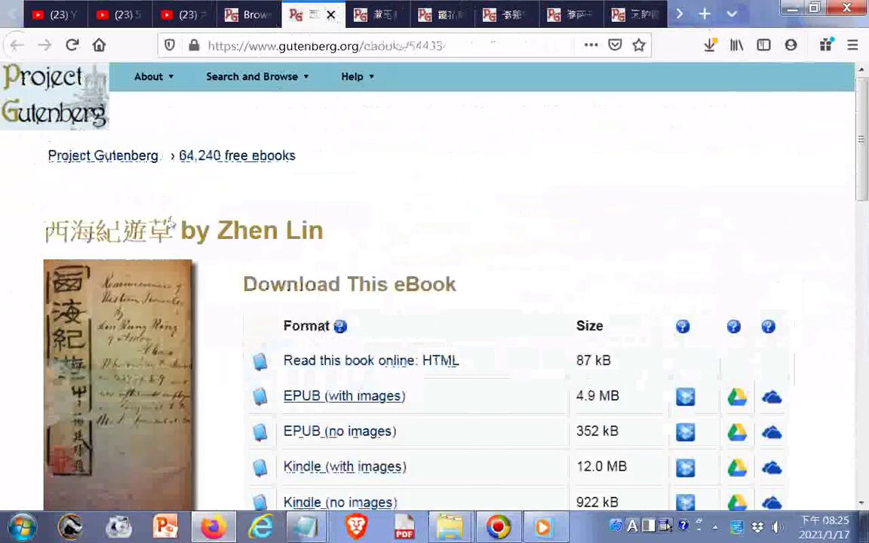
drag(43, 236, 162, 235)
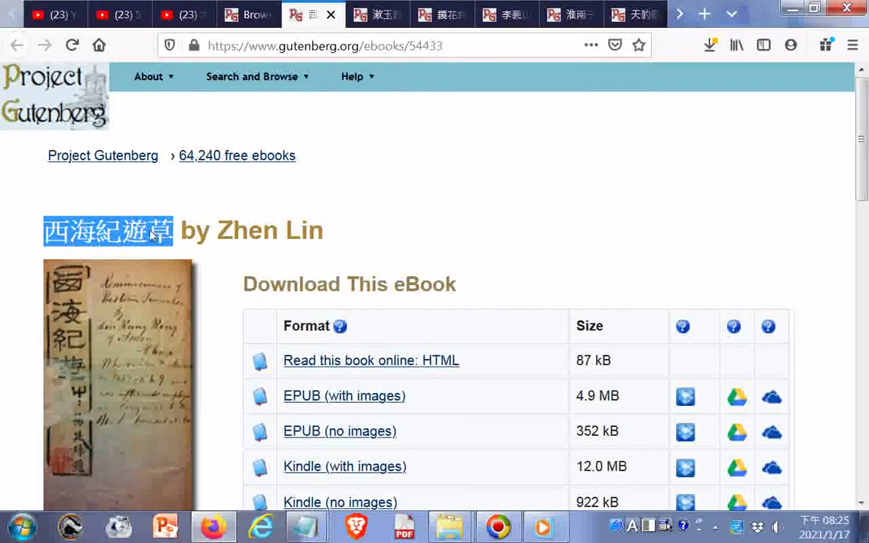
right_click(153, 236)
click(226, 231)
Step: Capture the visible area of the 西海紀遊草 ebook page as a screenshot and download it
right_click(424, 239)
click(393, 235)
right_click(395, 235)
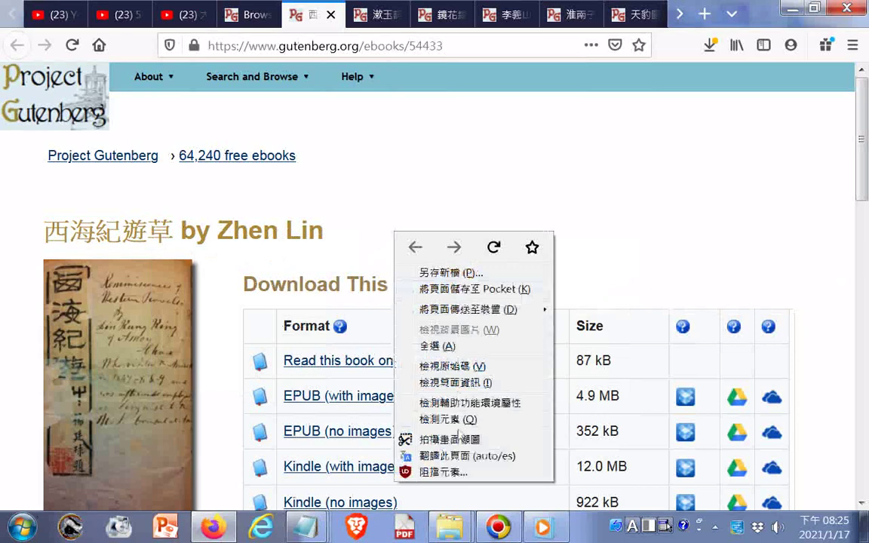
click(452, 438)
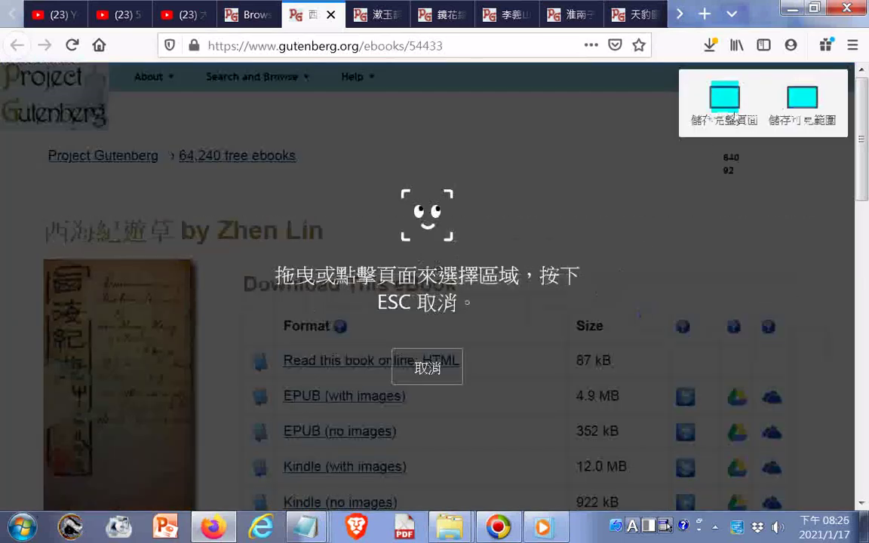
click(784, 109)
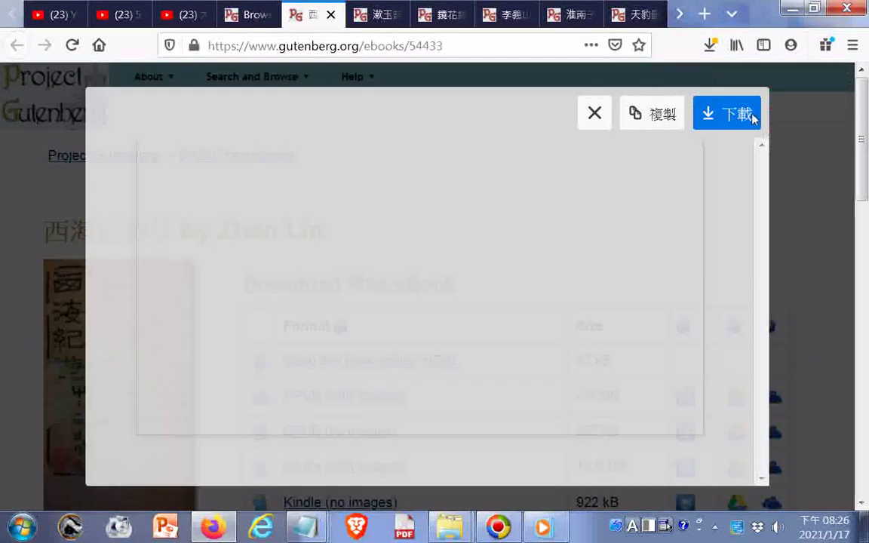
click(753, 116)
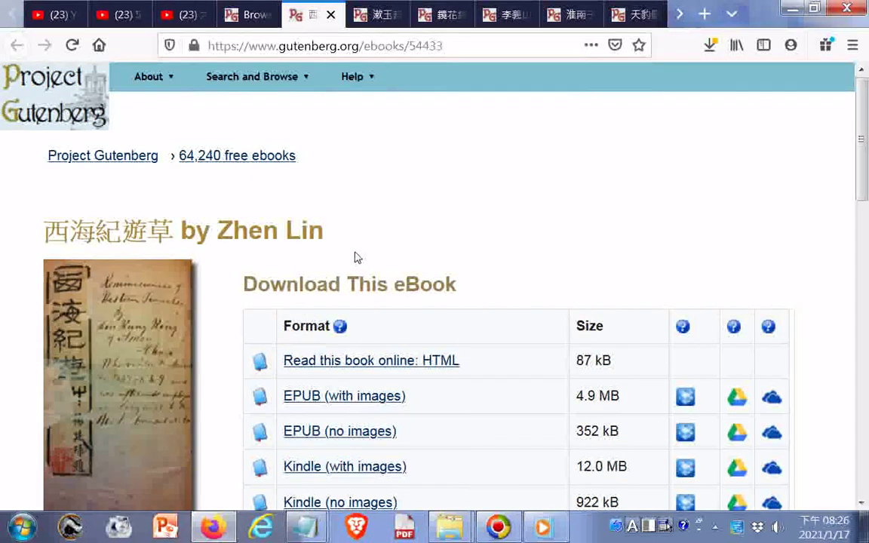
Step: Open the online HTML version of 西海紀遊草 and download a screenshot of its visible area
click(419, 369)
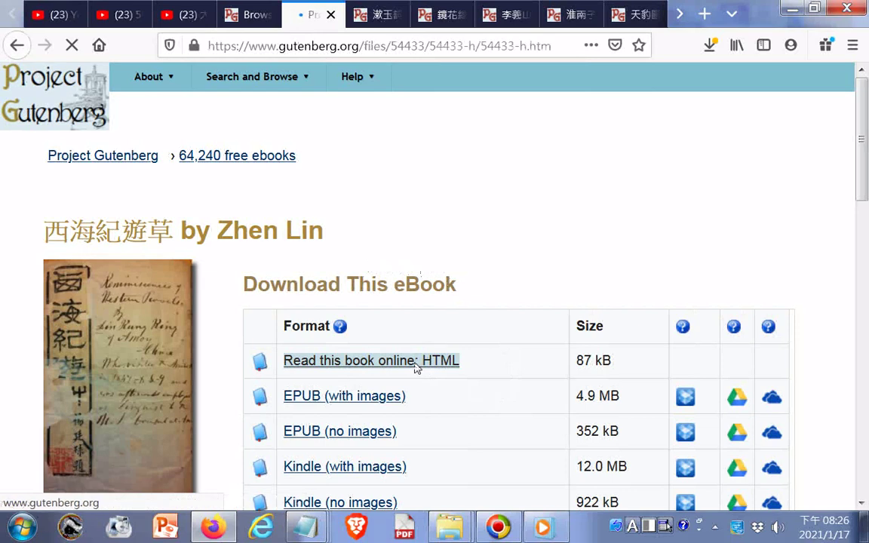
right_click(451, 452)
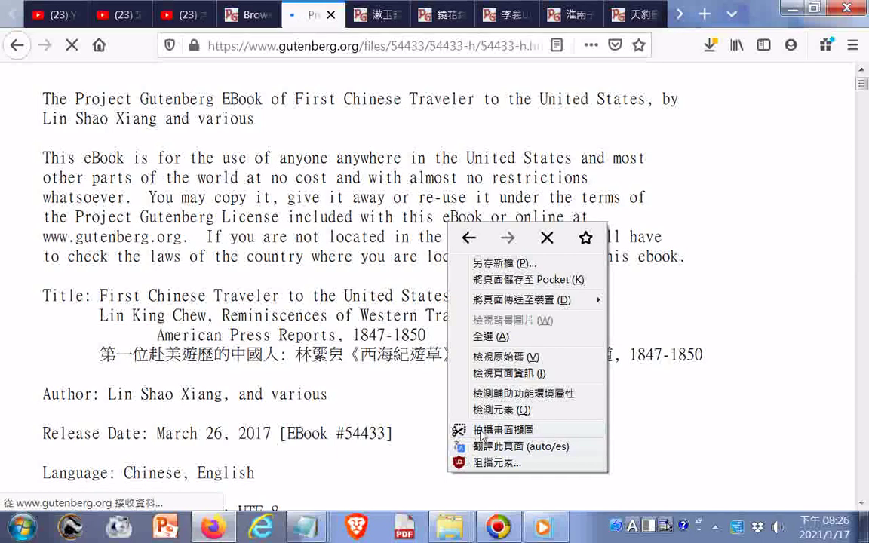
click(482, 436)
click(797, 92)
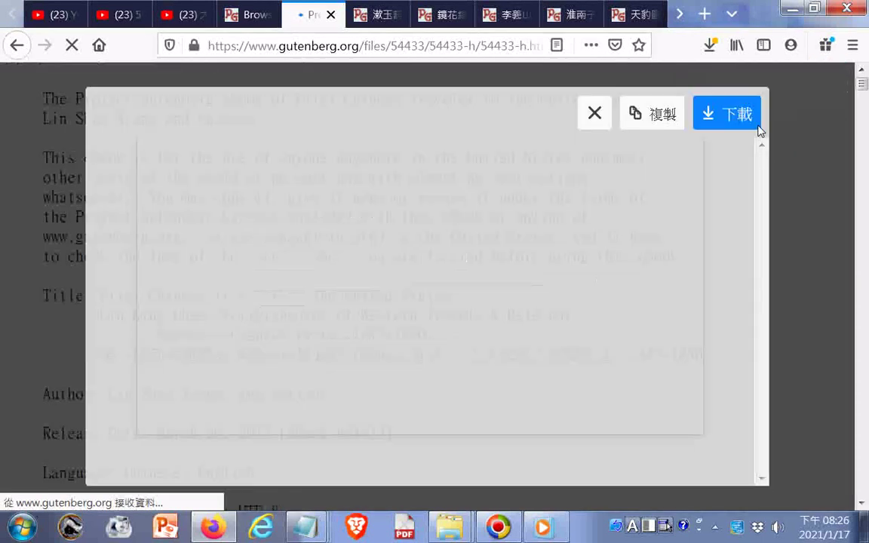
click(733, 121)
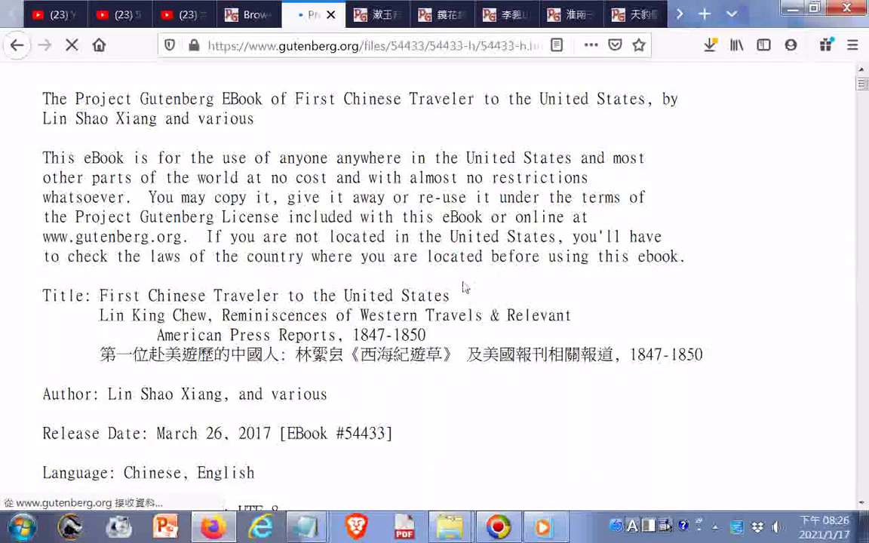
Step: Save the complete 西海紀遊草 web page on ADATA HV100 (F:) under its default file name
right_click(473, 411)
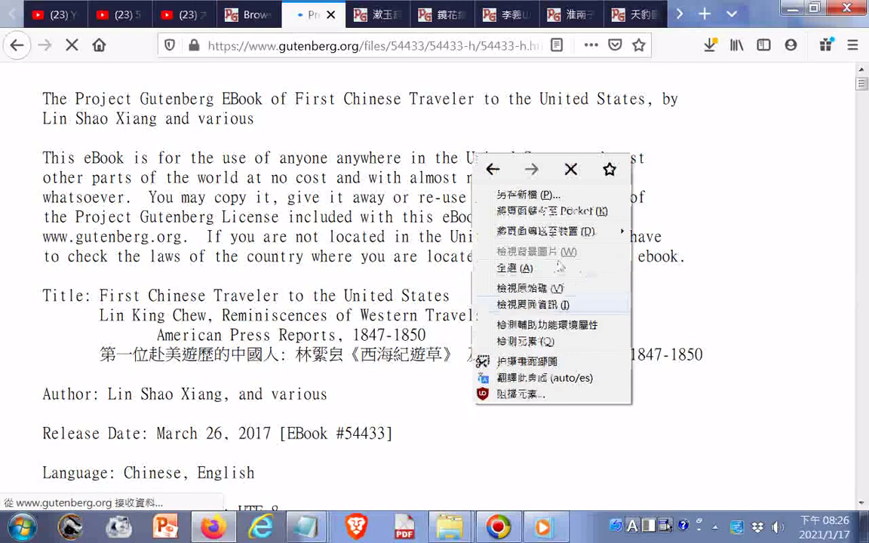
click(473, 189)
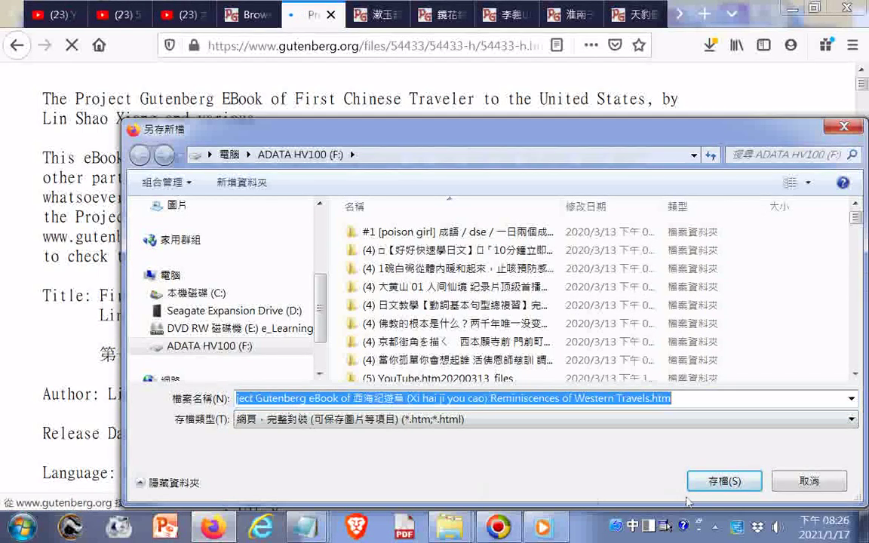
click(712, 484)
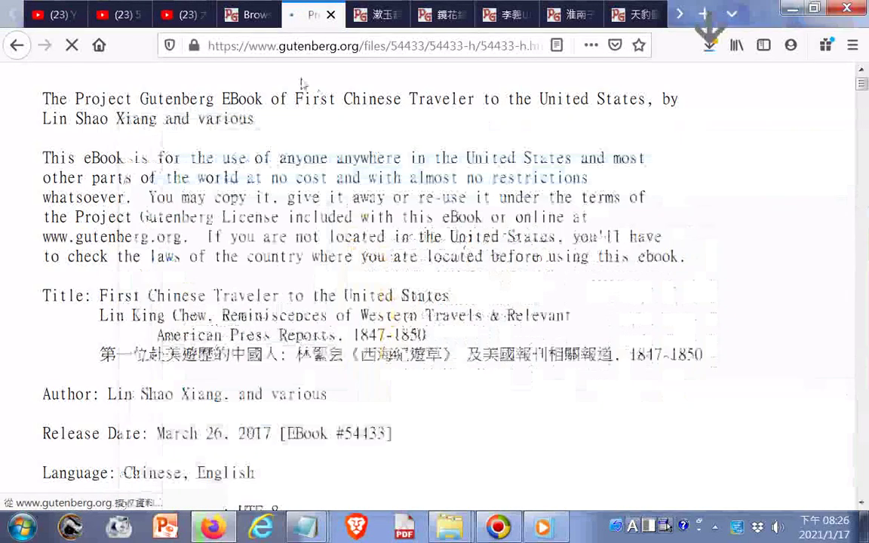
Step: Save a second copy of the complete 西海紀遊草 web page on Seagate Expansion Drive (D:), keeping the default file name
right_click(362, 178)
click(405, 217)
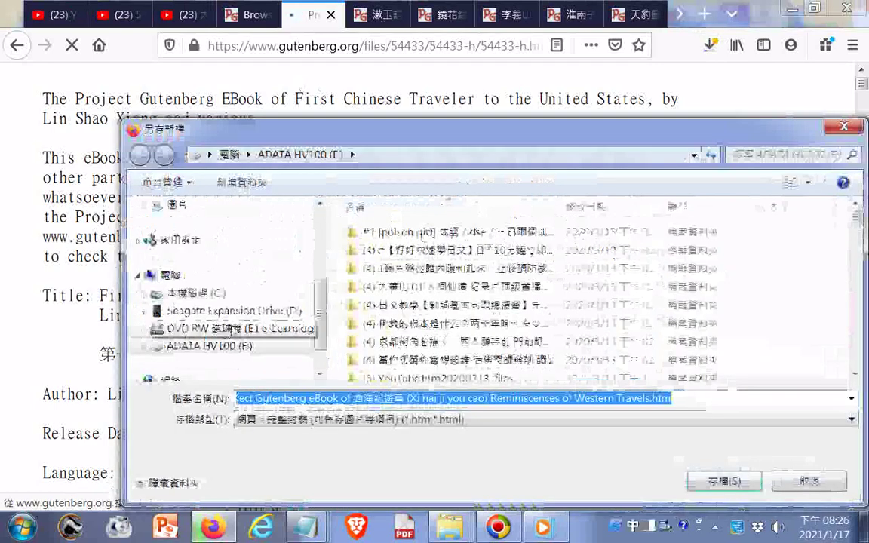
click(227, 309)
click(723, 480)
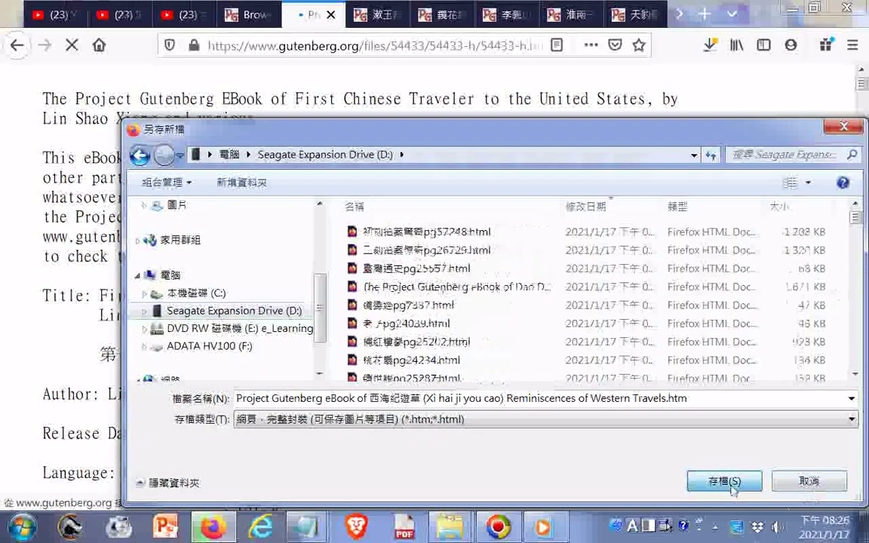
scroll(554, 460, down, 5)
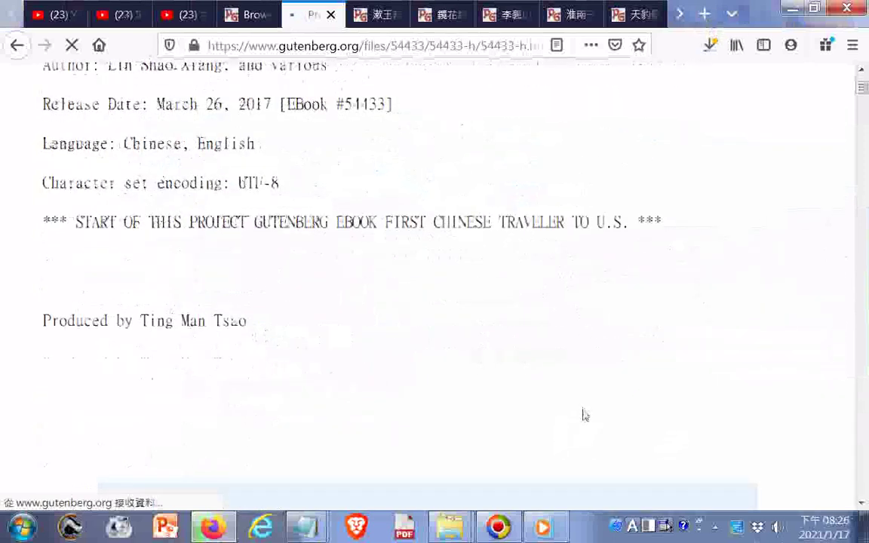